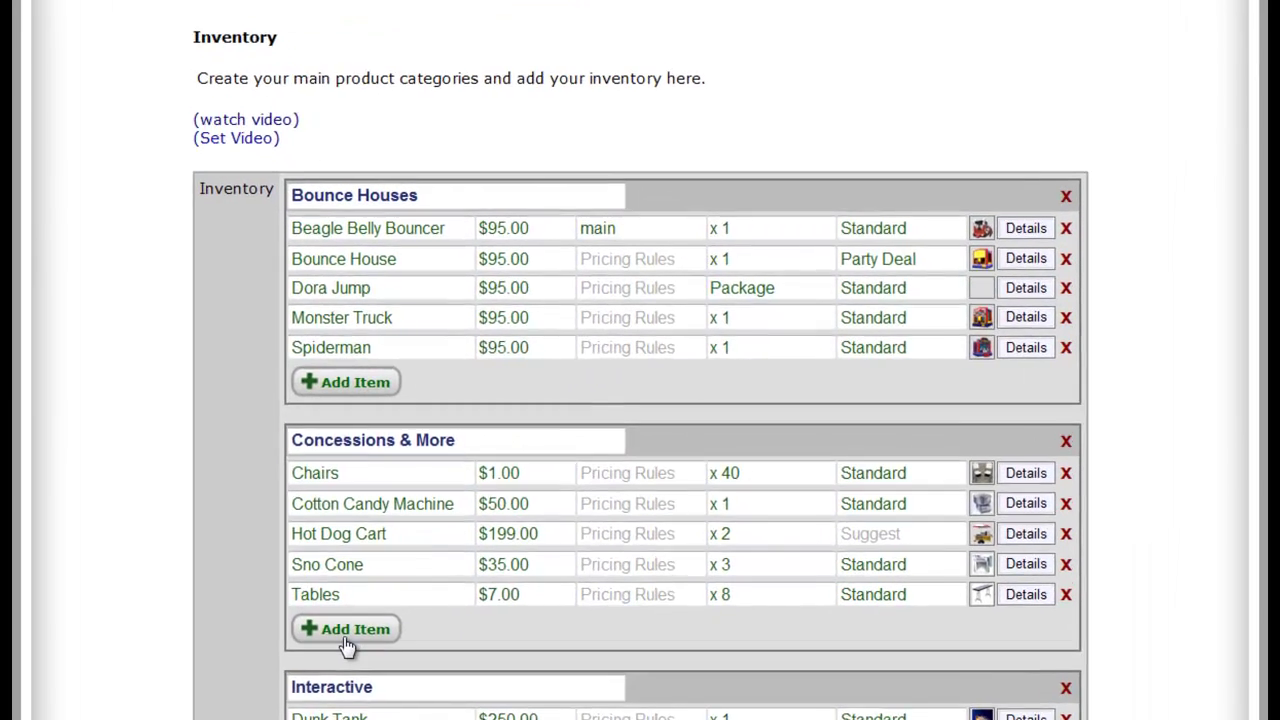
- Add a 'cotton supplies' item under Concessions & More priced 7.00 with quantity 50
click(382, 597)
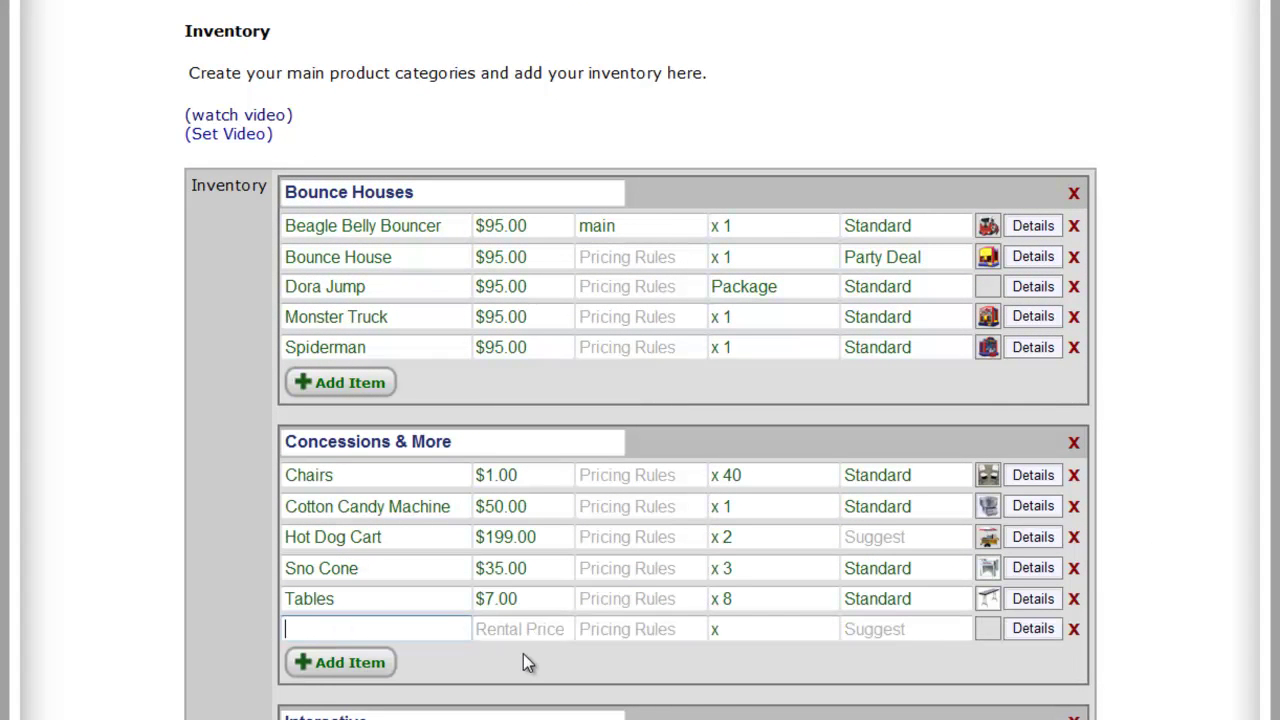
text(cotton supplies)
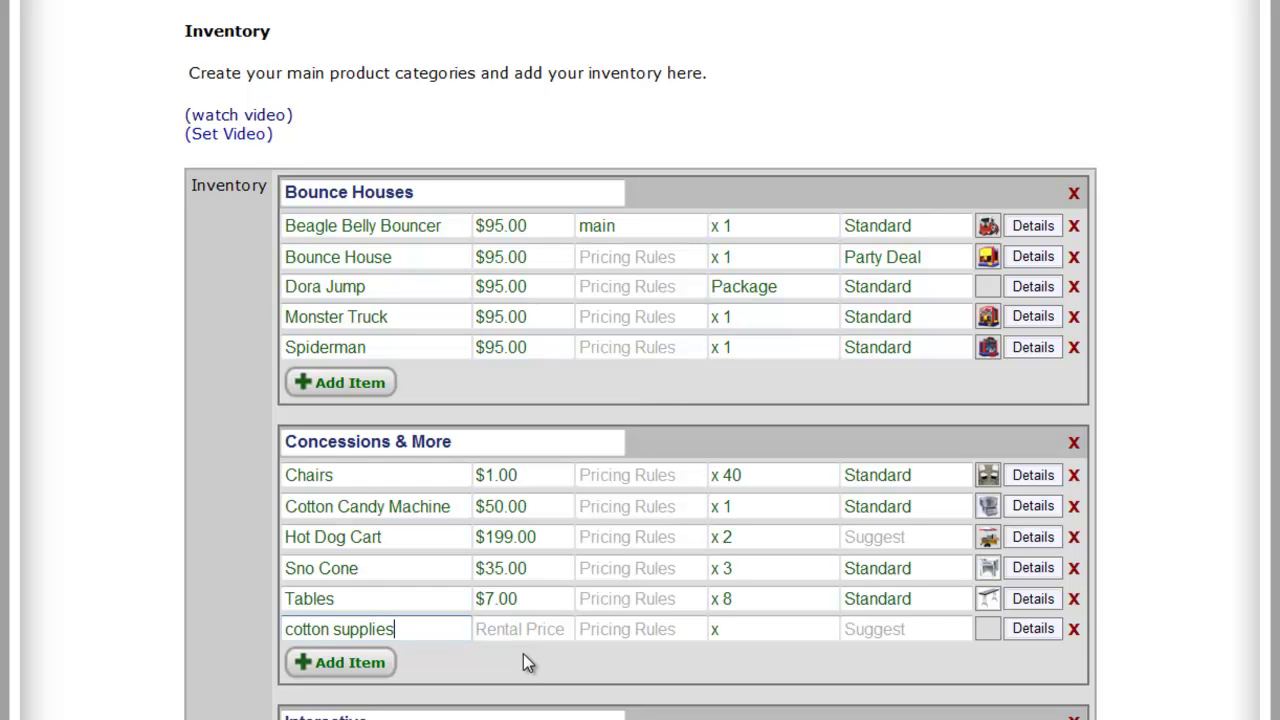
click(546, 634)
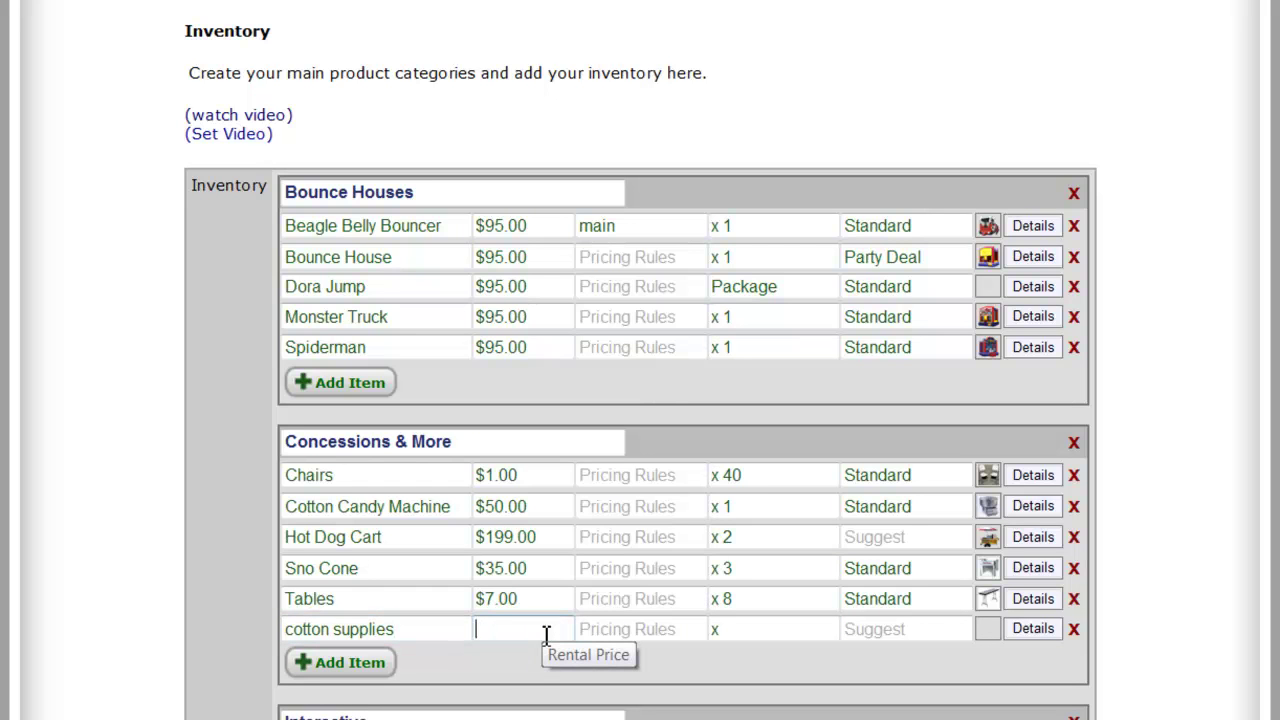
text(7.00)
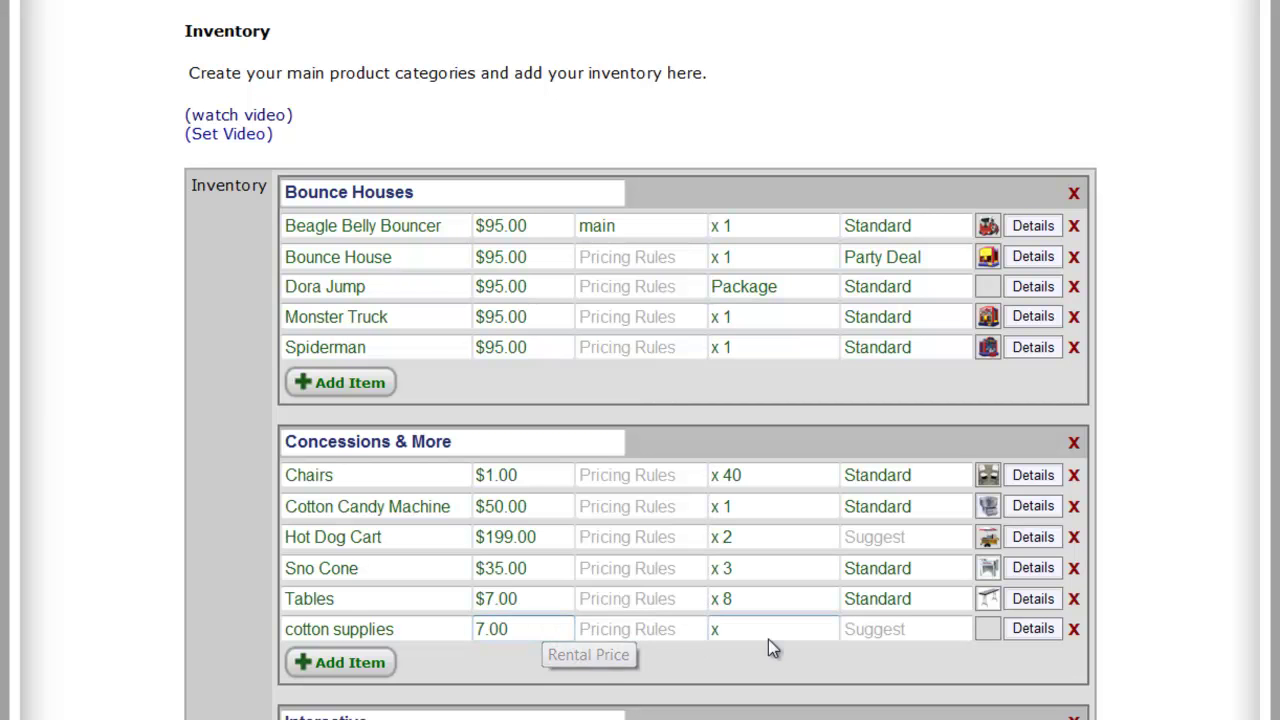
click(778, 640)
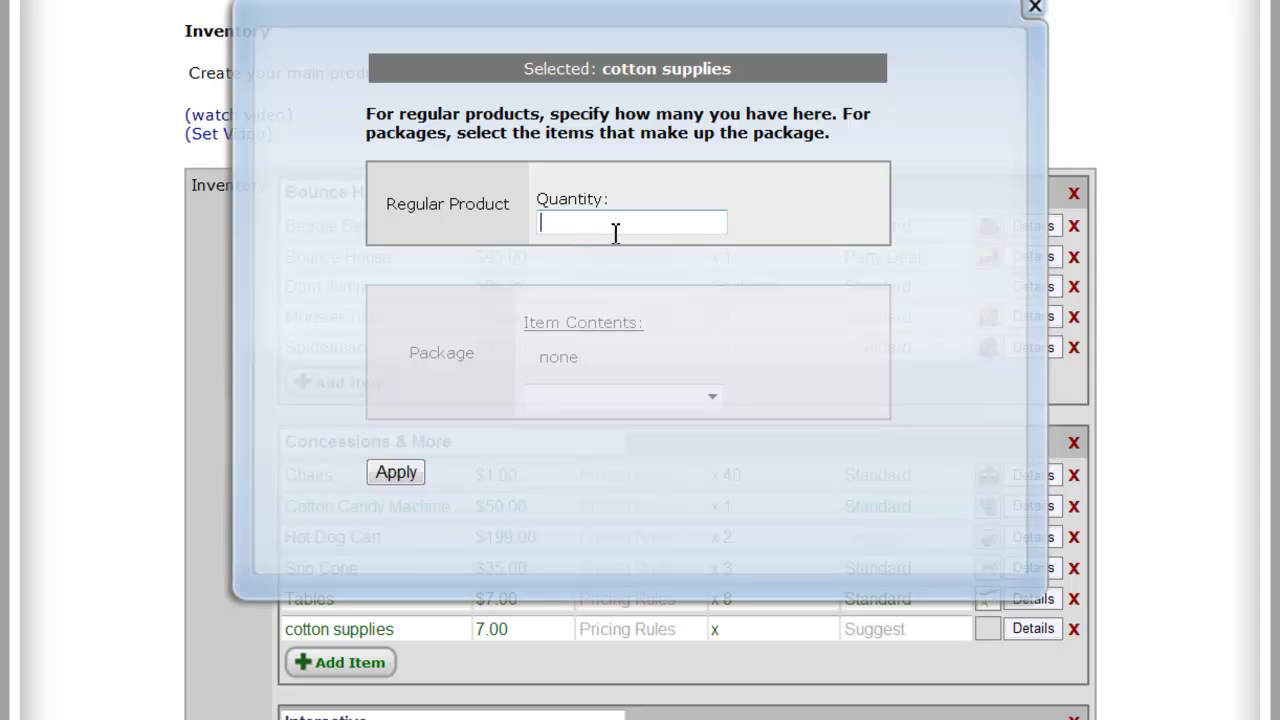
text(50)
click(396, 473)
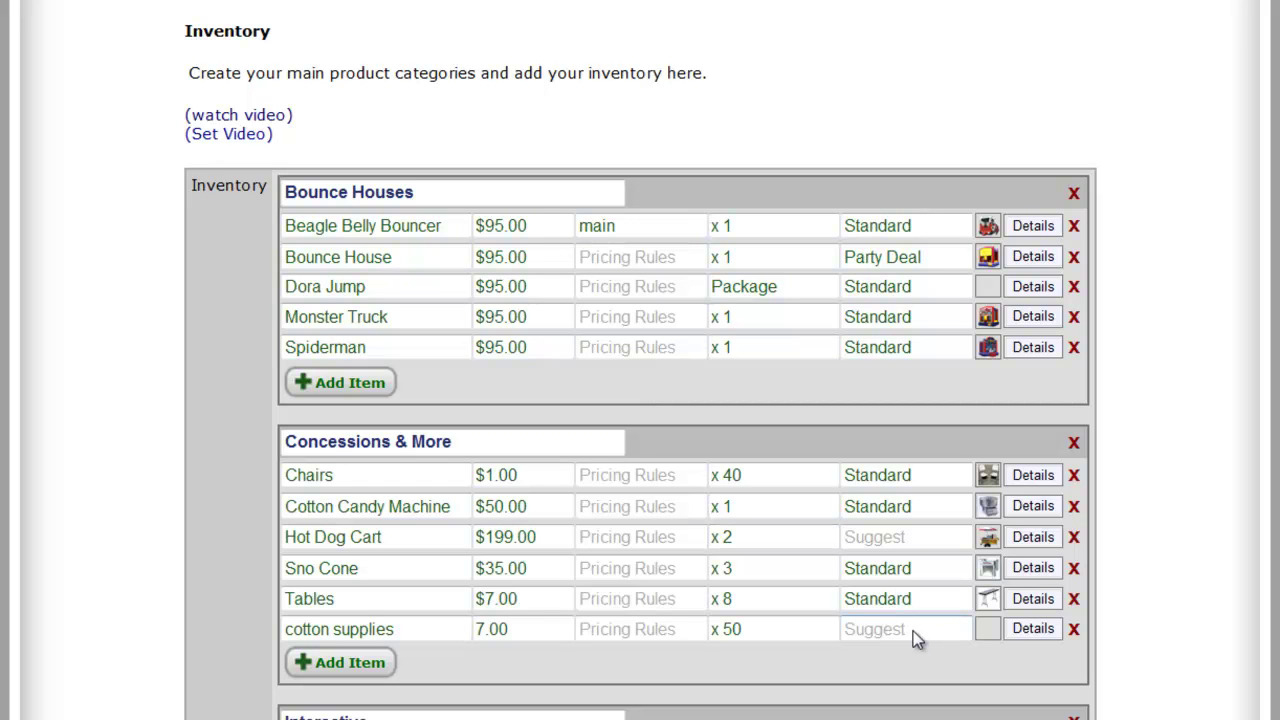
- Set cotton supplies' main picture to the cotton candy image from the ERS Image Library's Concessions category
click(989, 629)
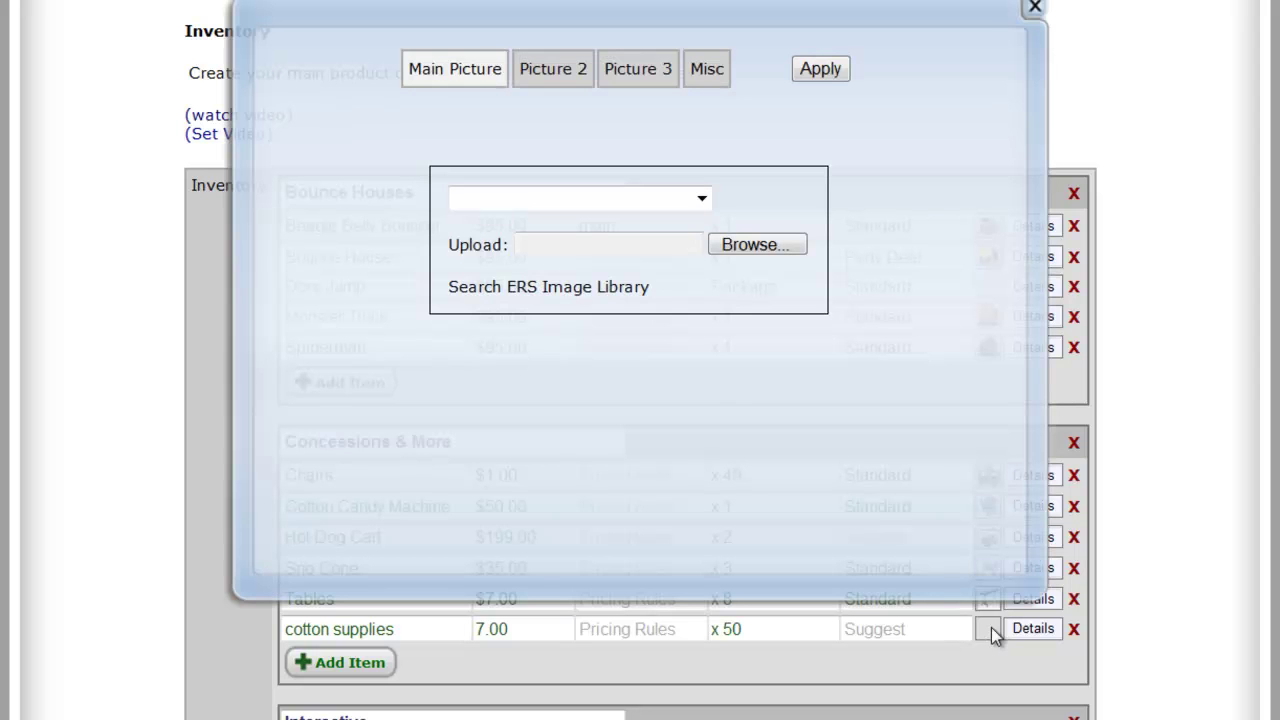
click(587, 288)
scroll(735, 448, down, 2)
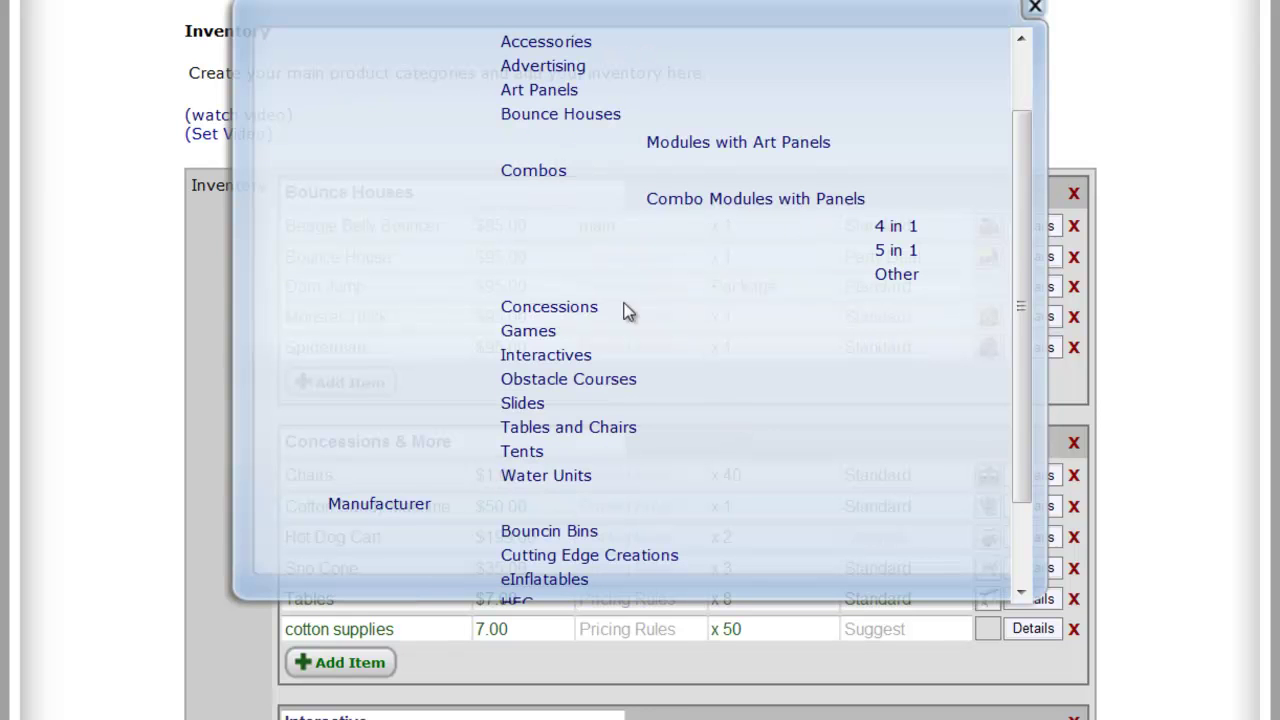
click(538, 308)
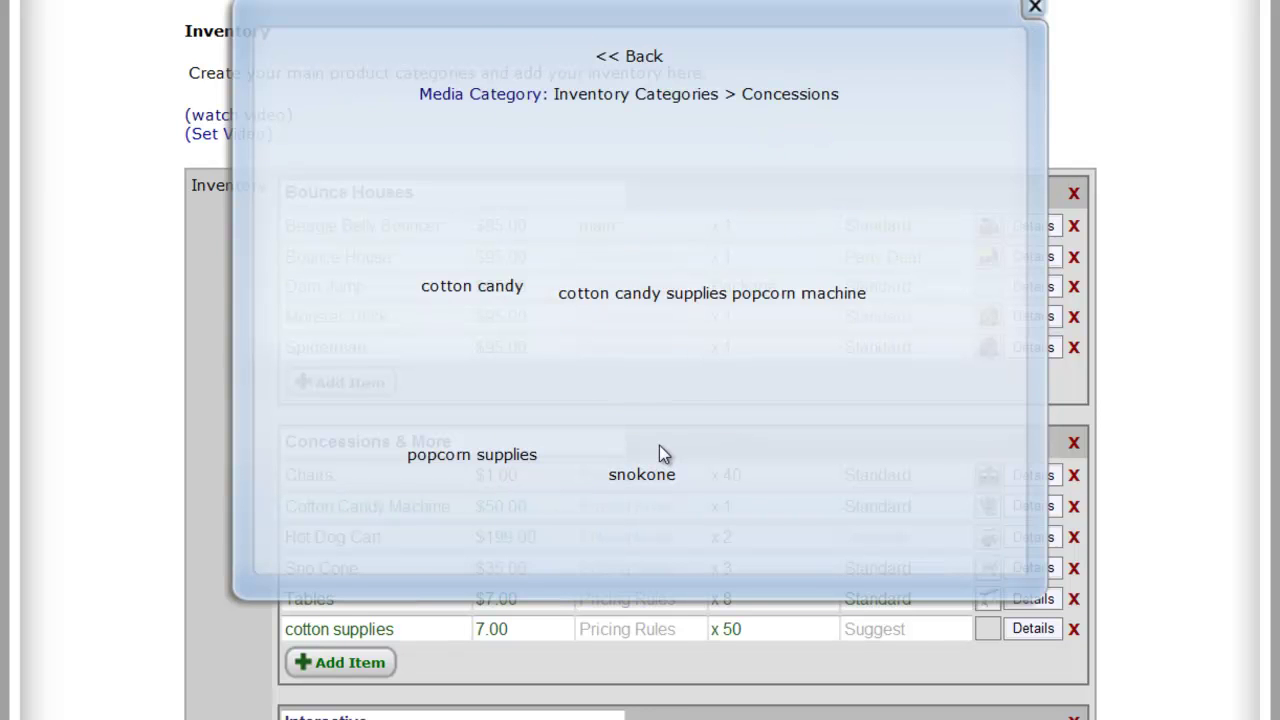
click(612, 220)
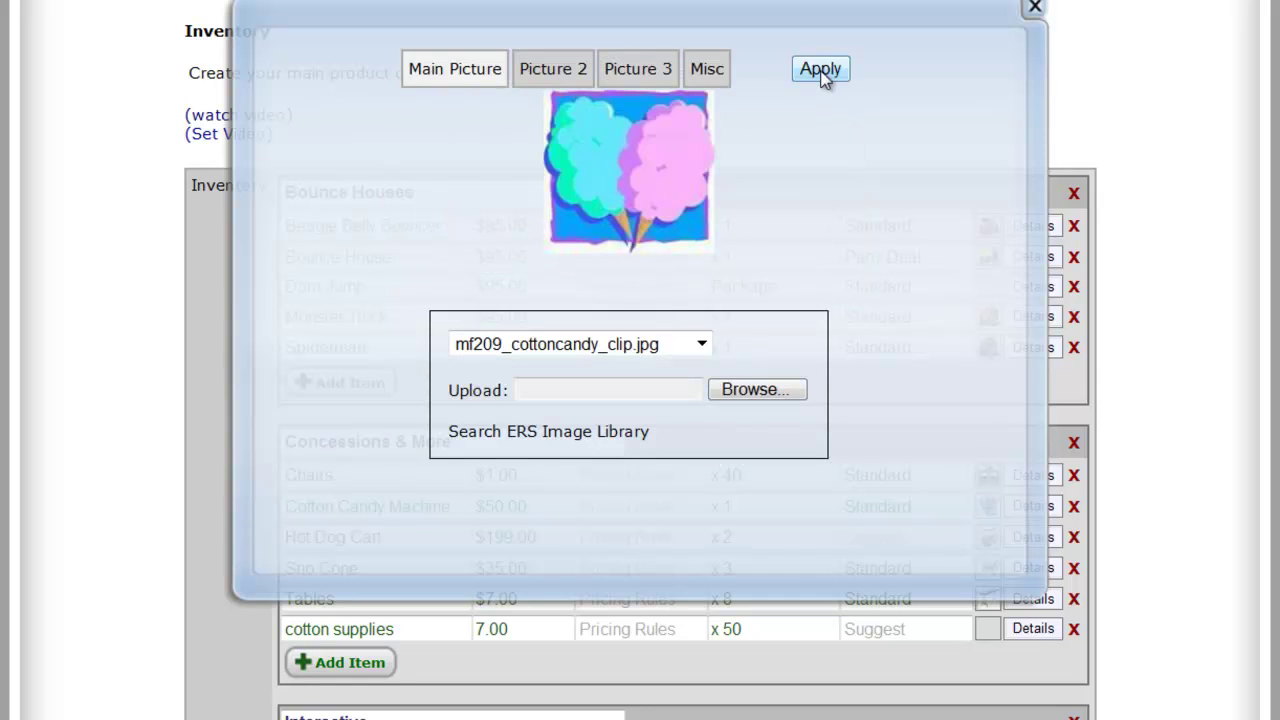
click(820, 70)
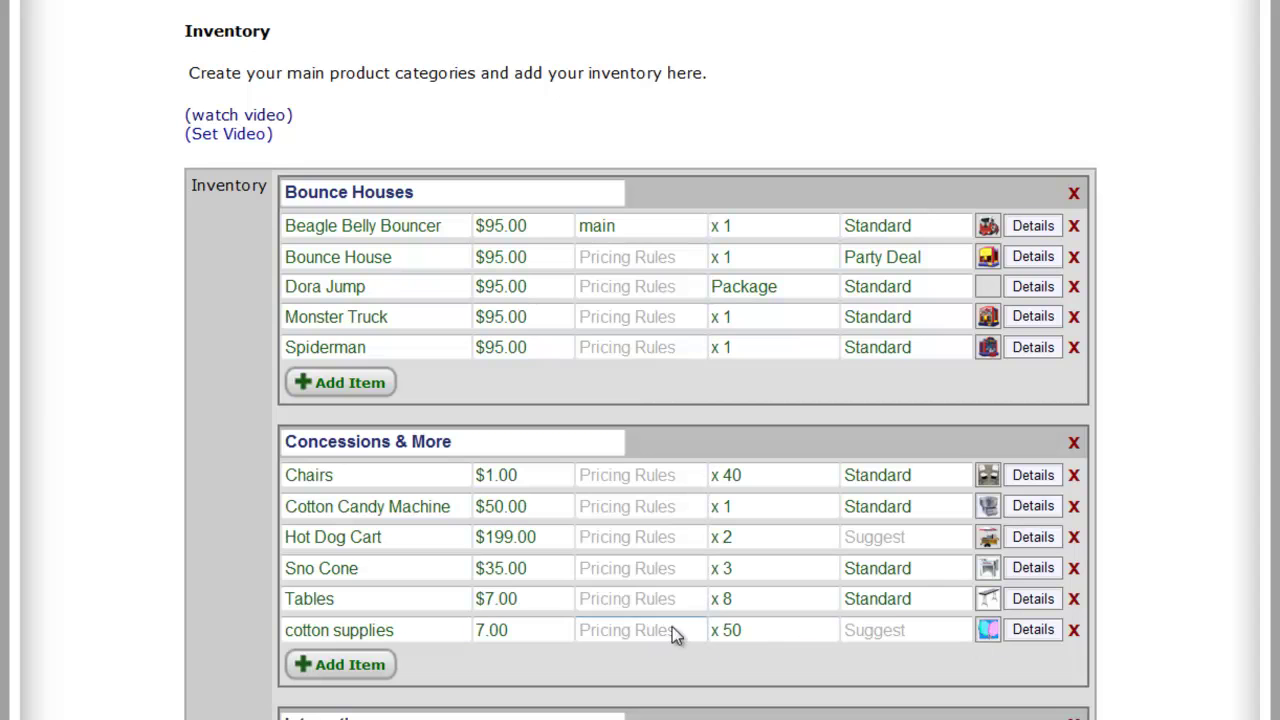
click(988, 632)
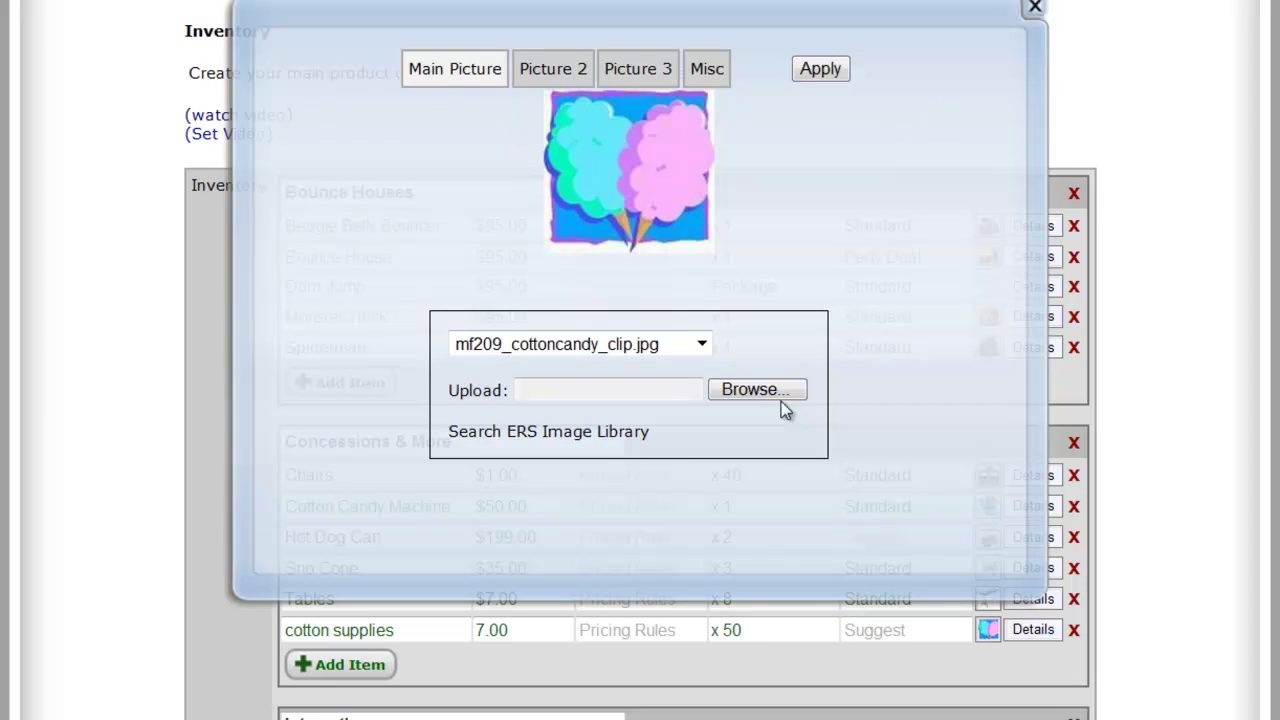
click(617, 437)
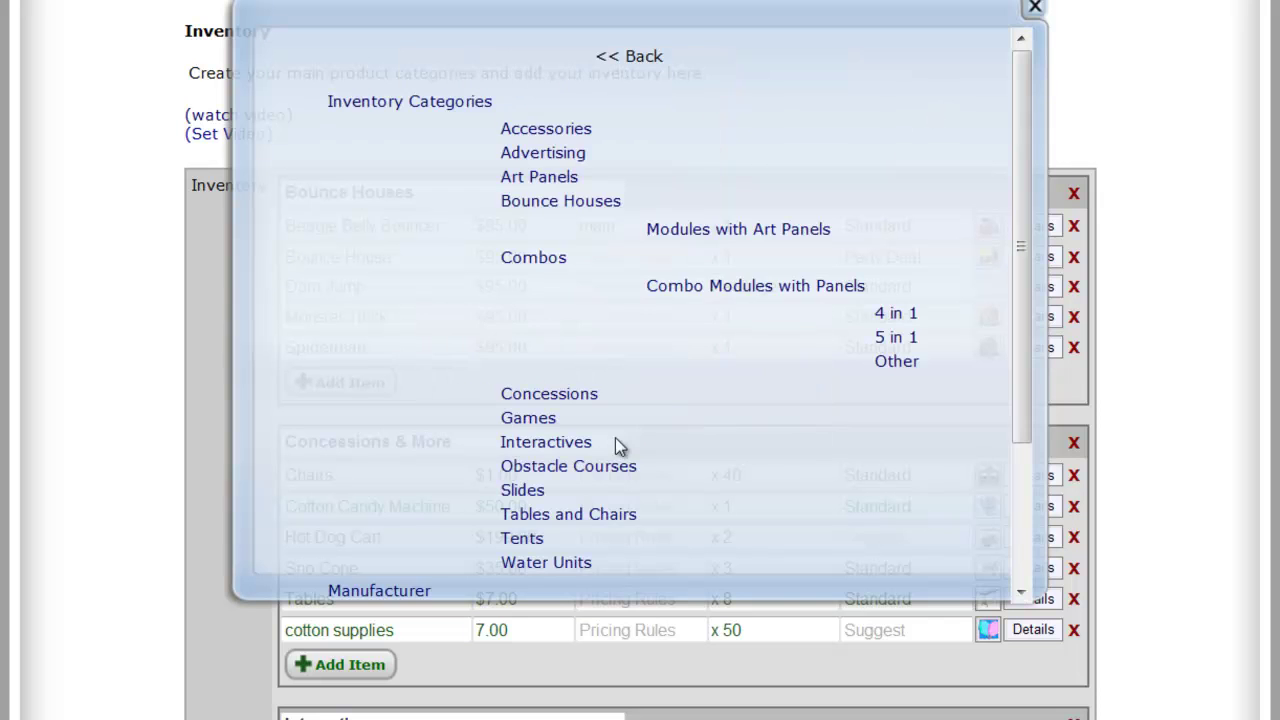
click(708, 232)
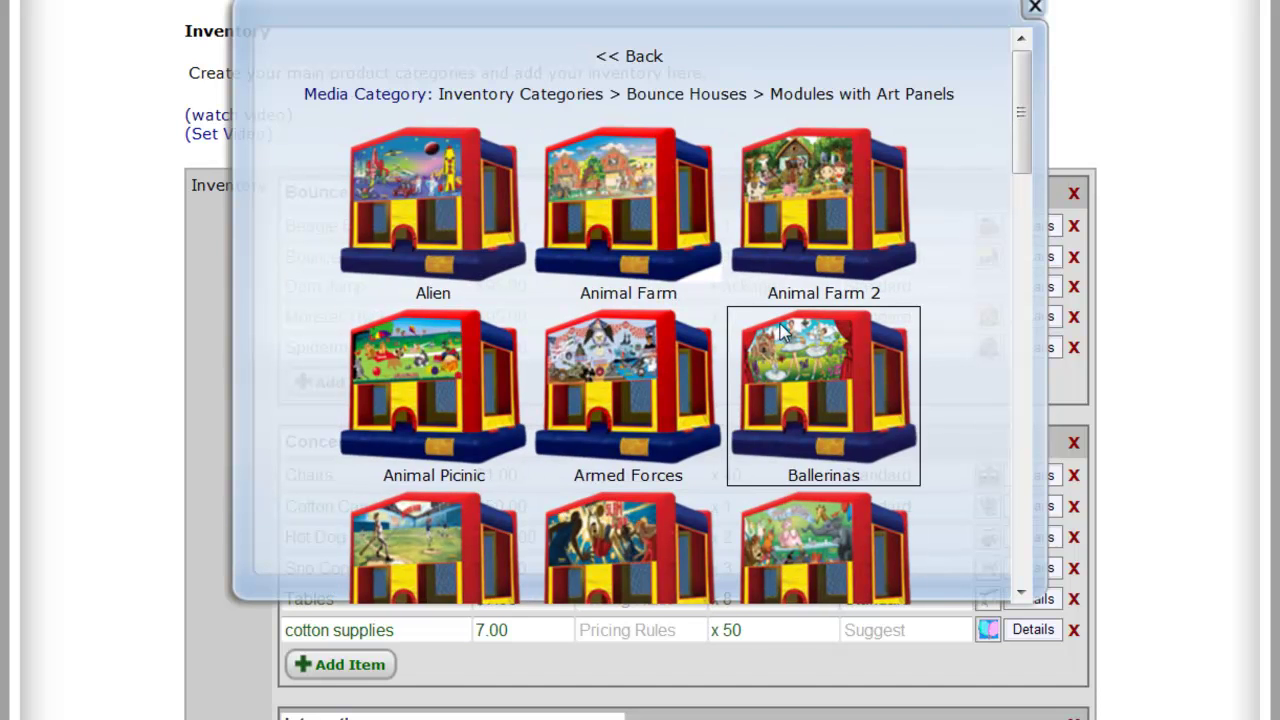
scroll(823, 400, down, 3)
scroll(783, 332, down, 3)
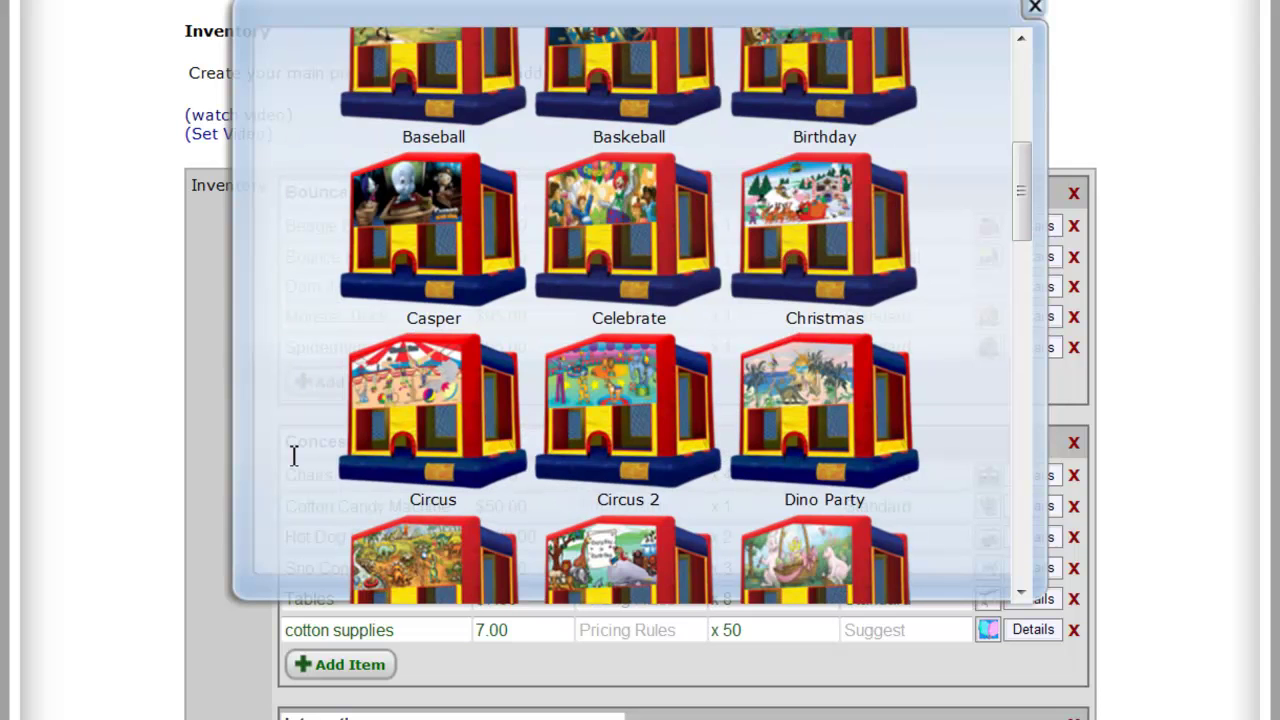
click(1033, 9)
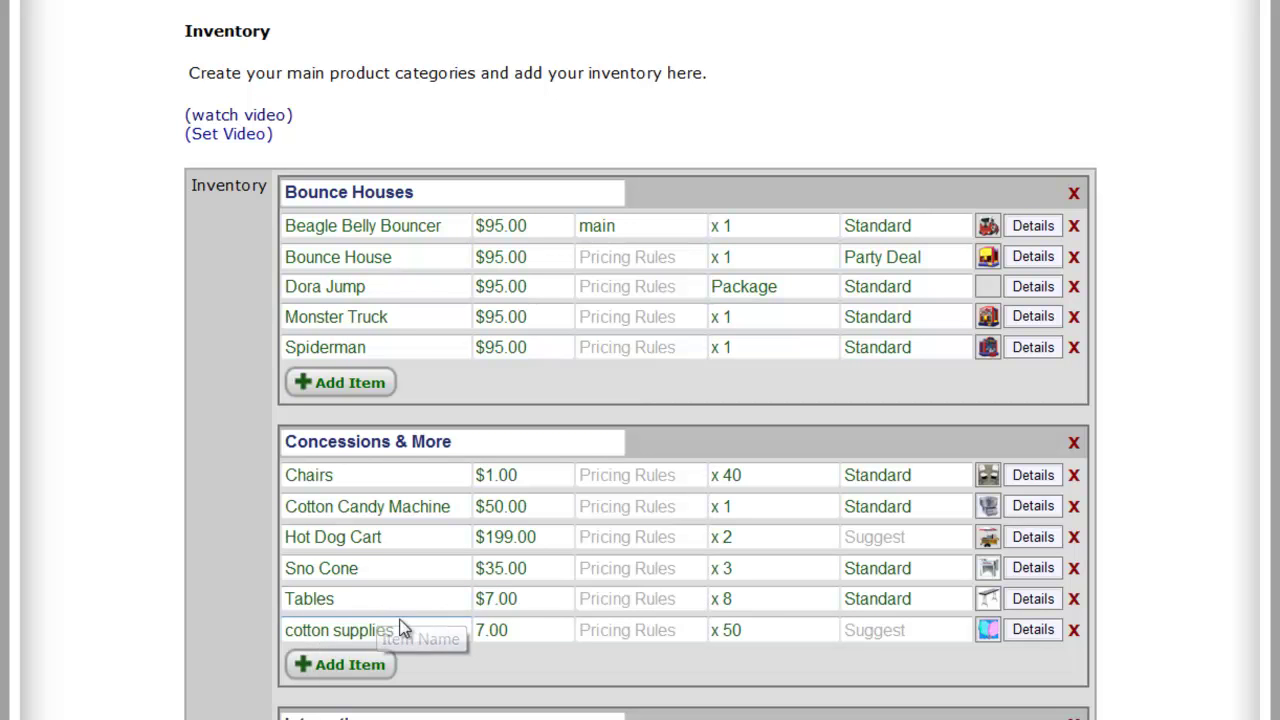
- Set cotton supplies' Available to Customer to No and save the inventory
click(1032, 629)
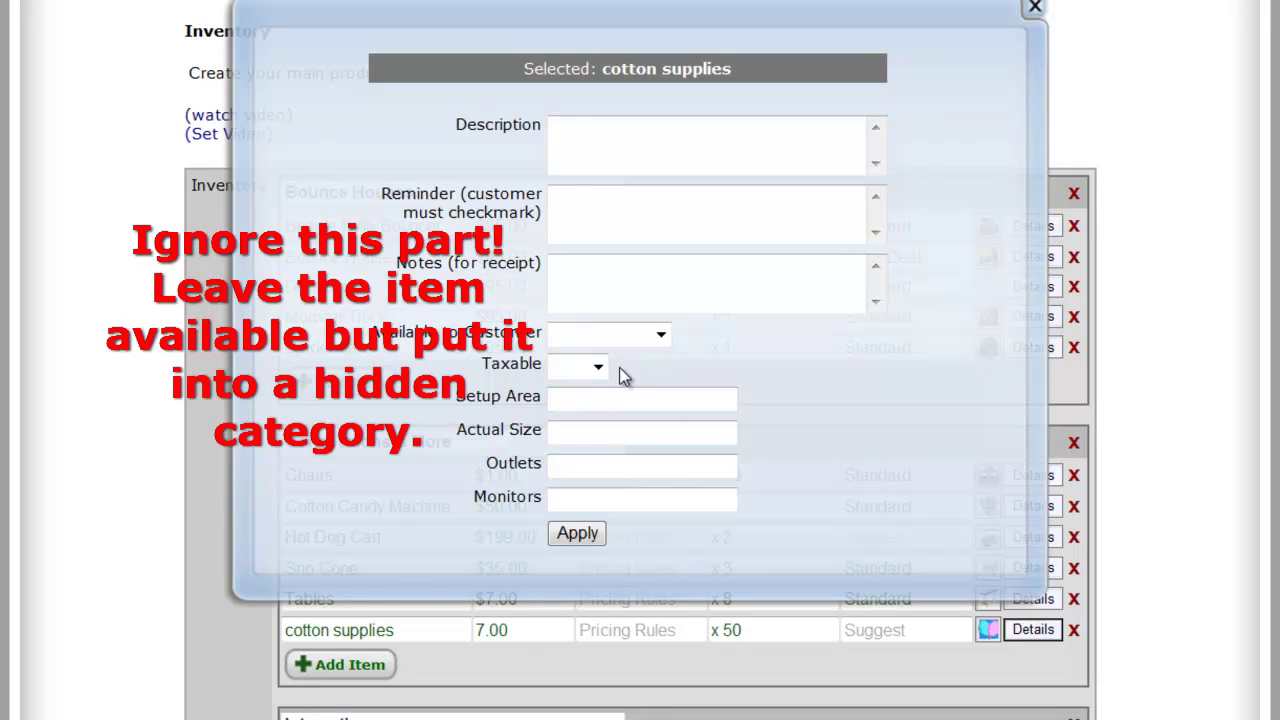
click(658, 334)
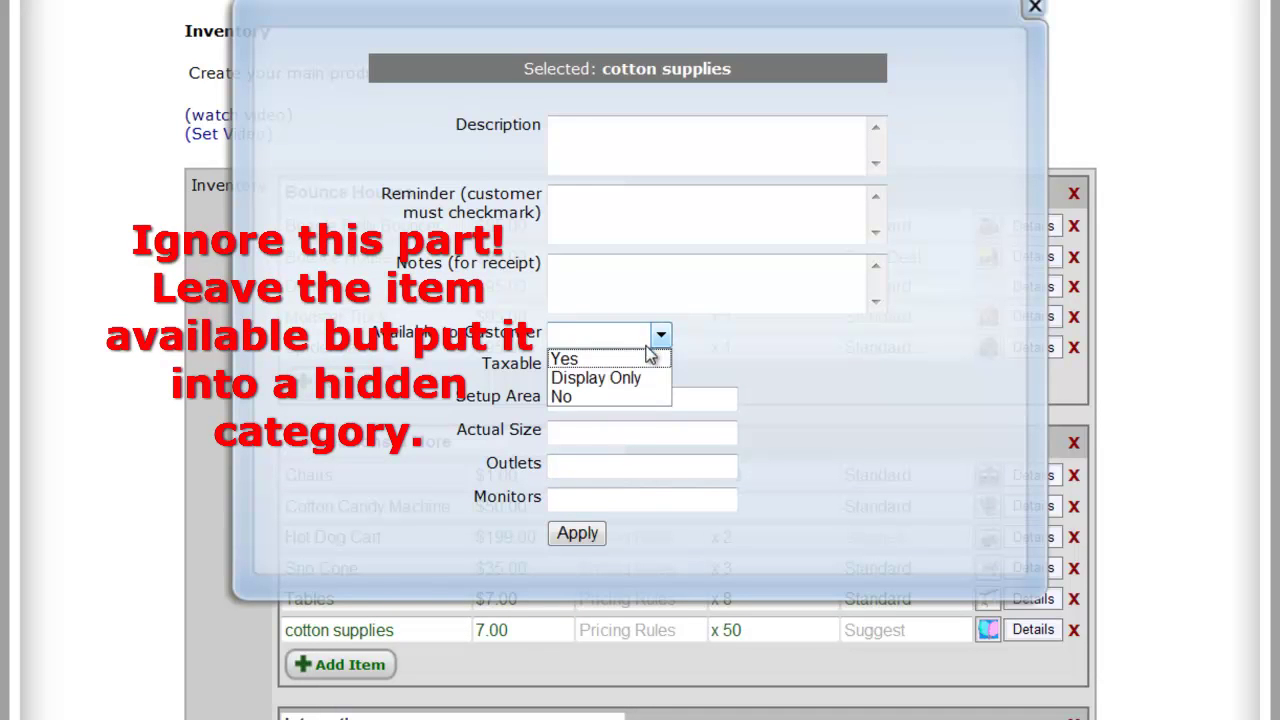
click(603, 398)
click(577, 534)
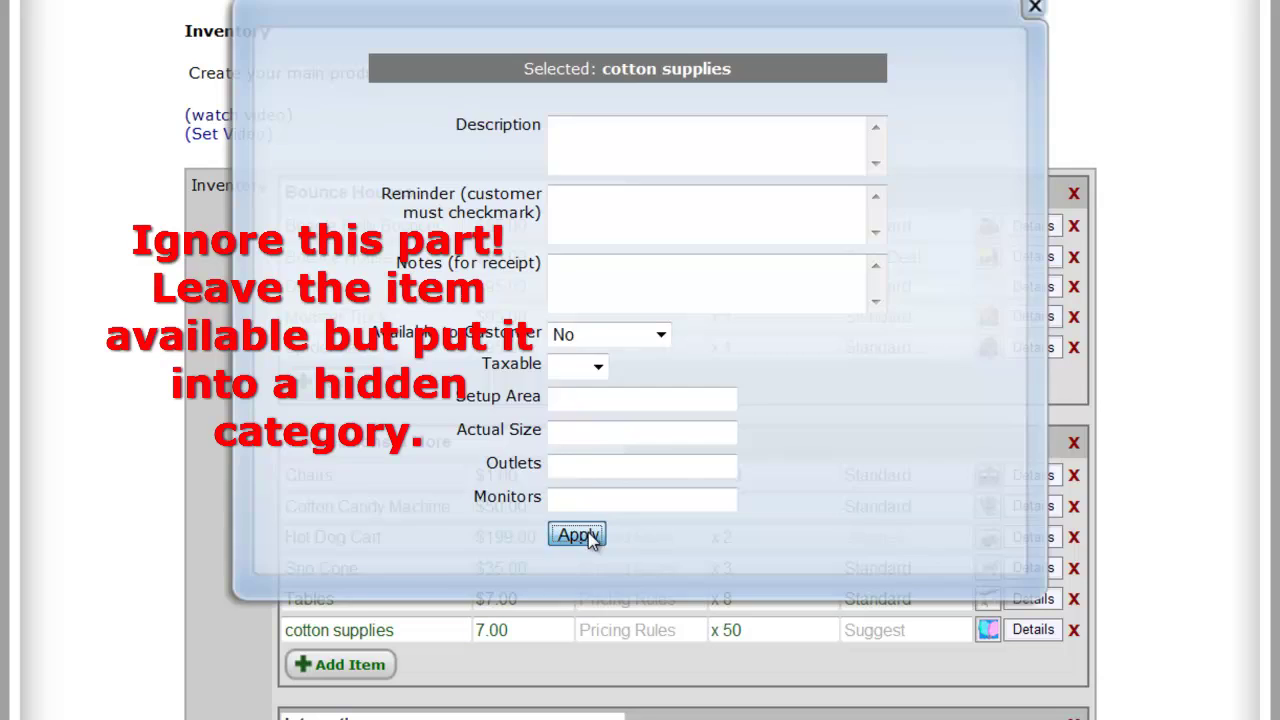
scroll(592, 536, down, 10)
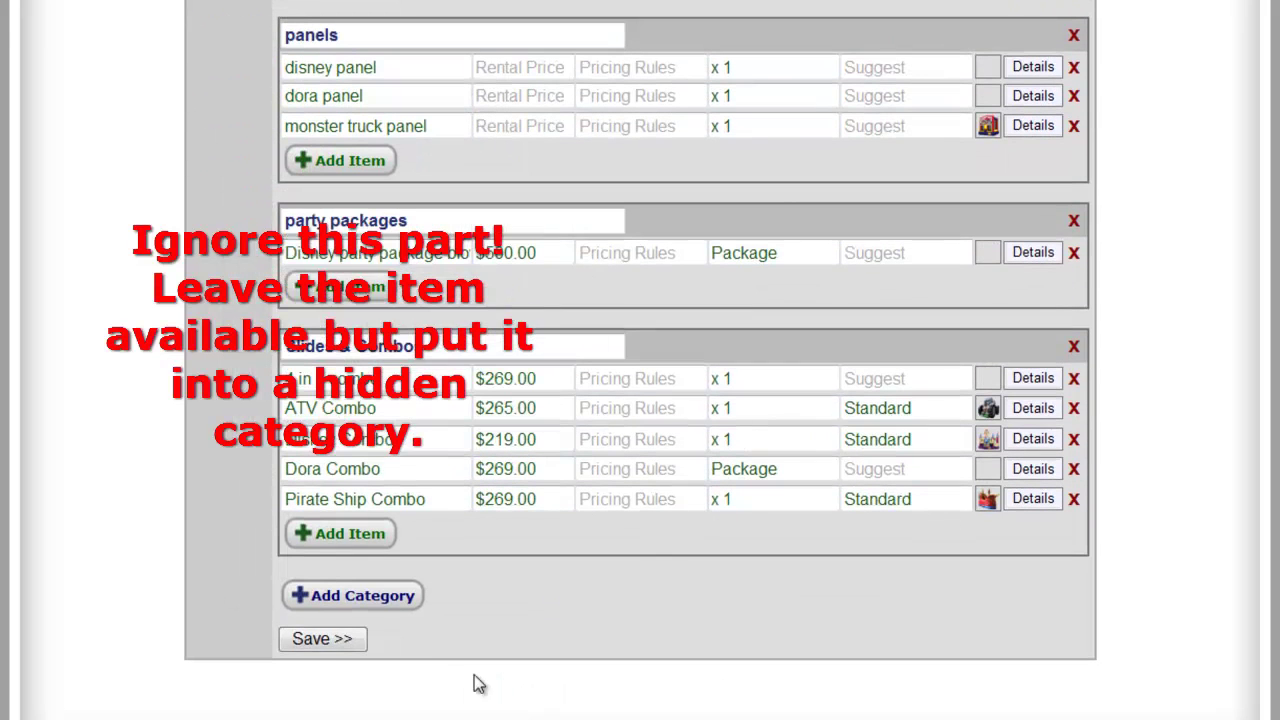
click(318, 645)
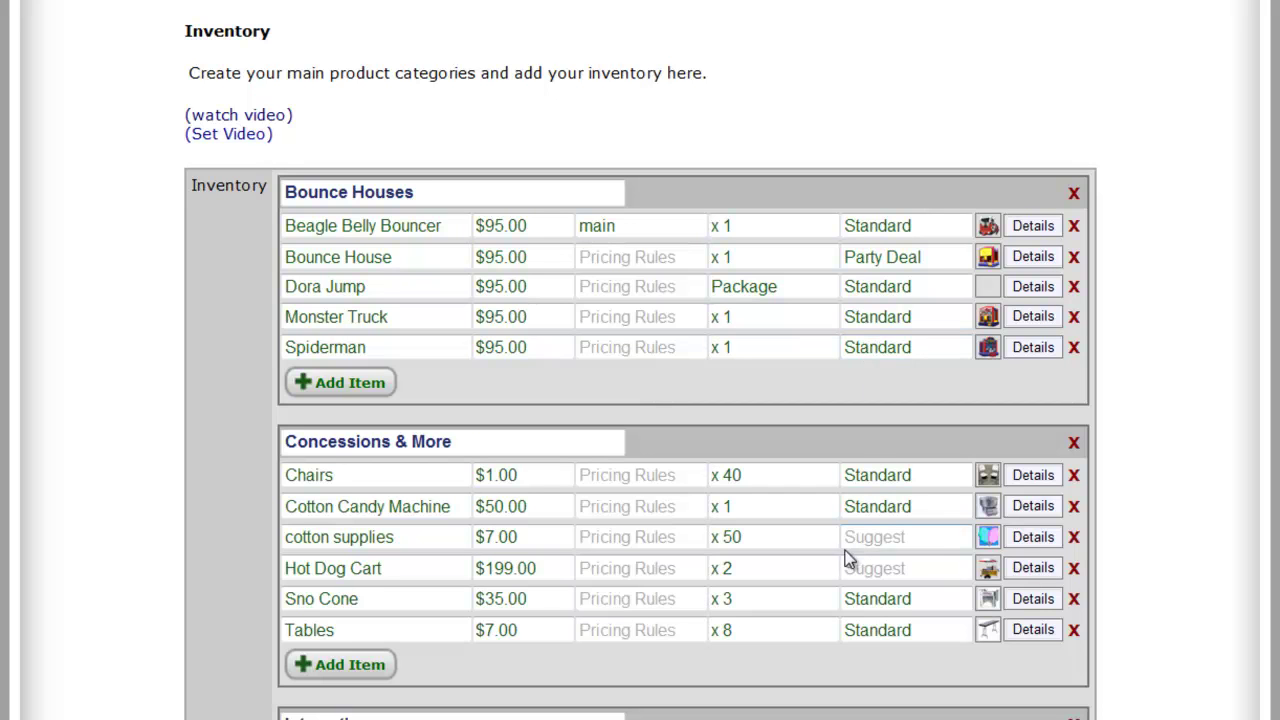
- Edit Spiderman's Standard suggestion list, clearing the Hot Dog Cart slot and restoring it
click(903, 349)
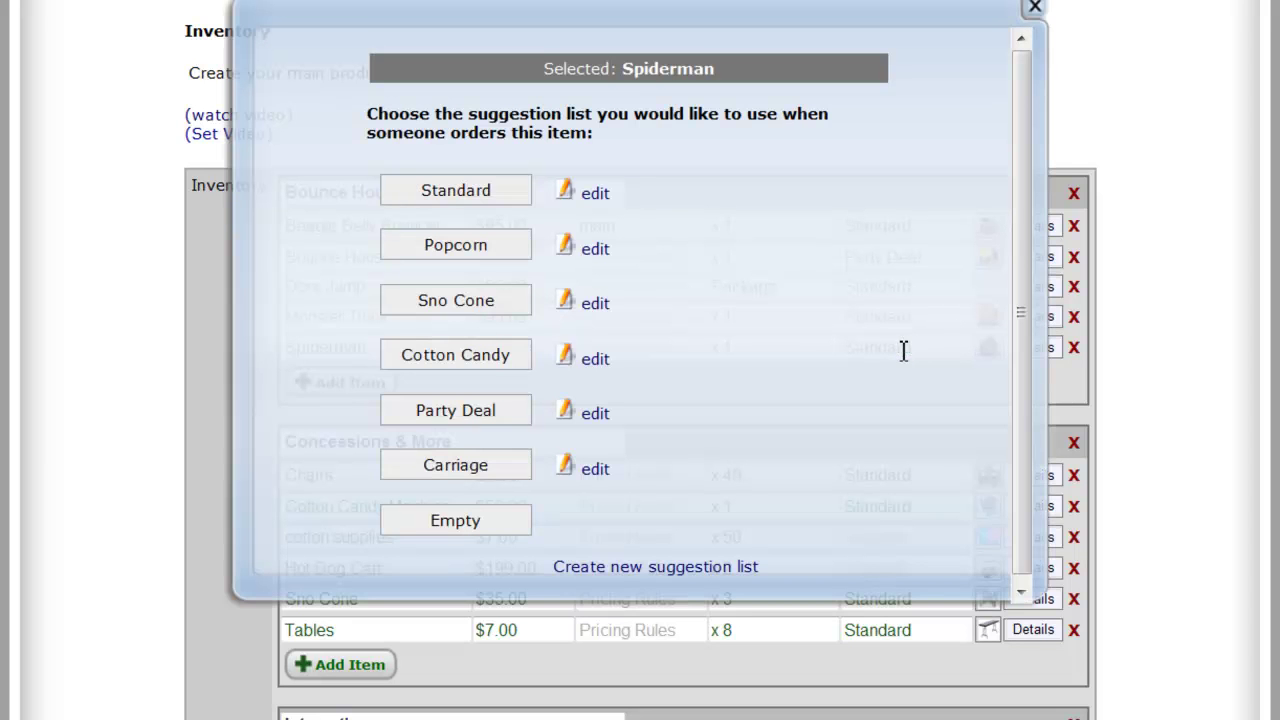
click(596, 197)
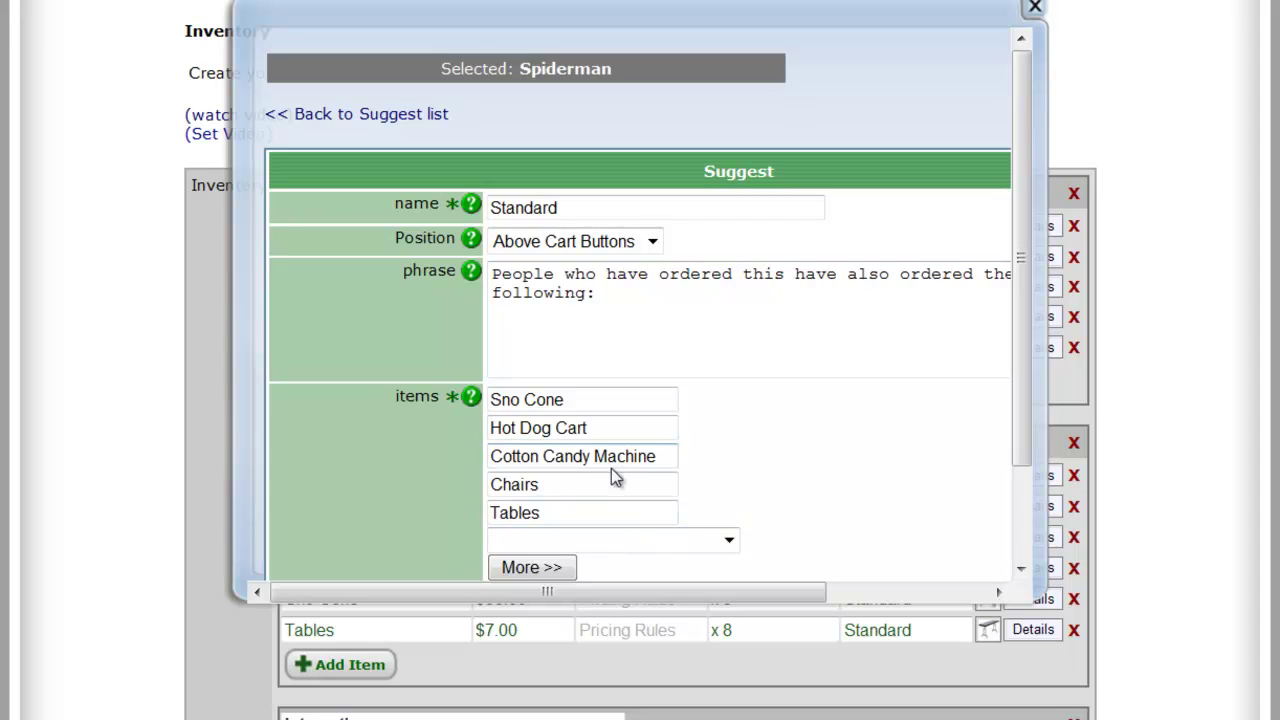
click(639, 427)
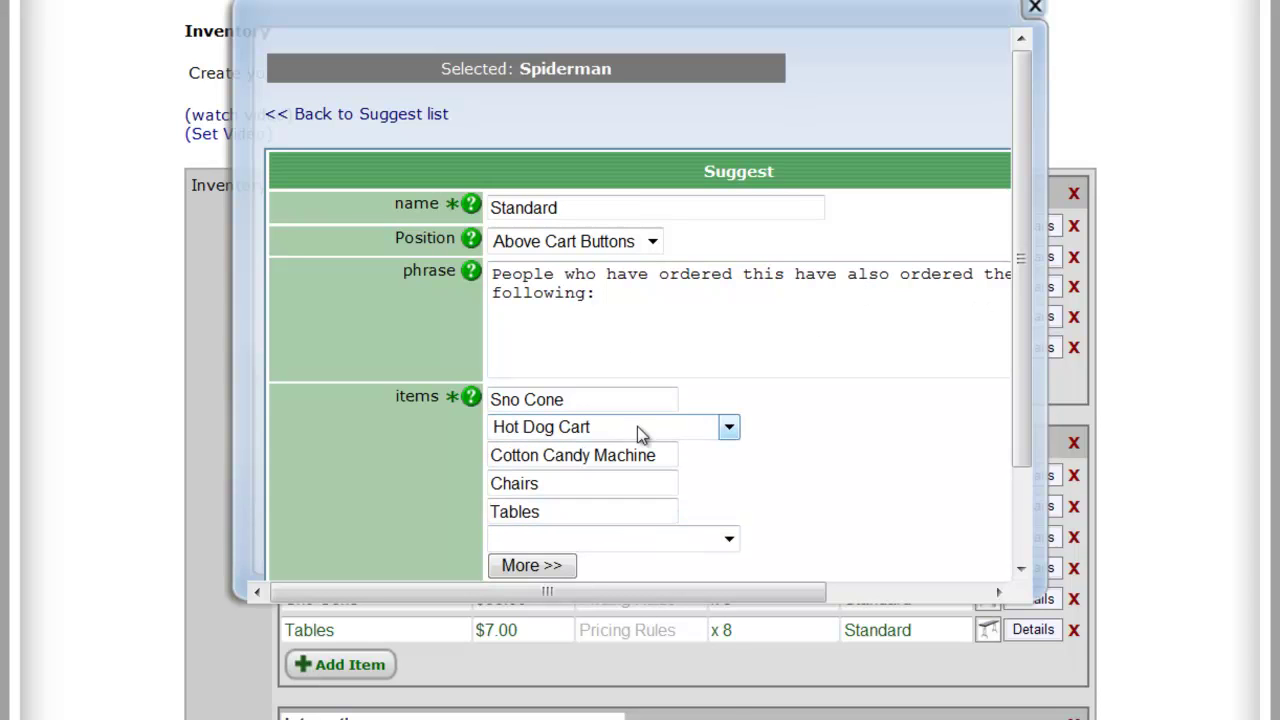
click(729, 427)
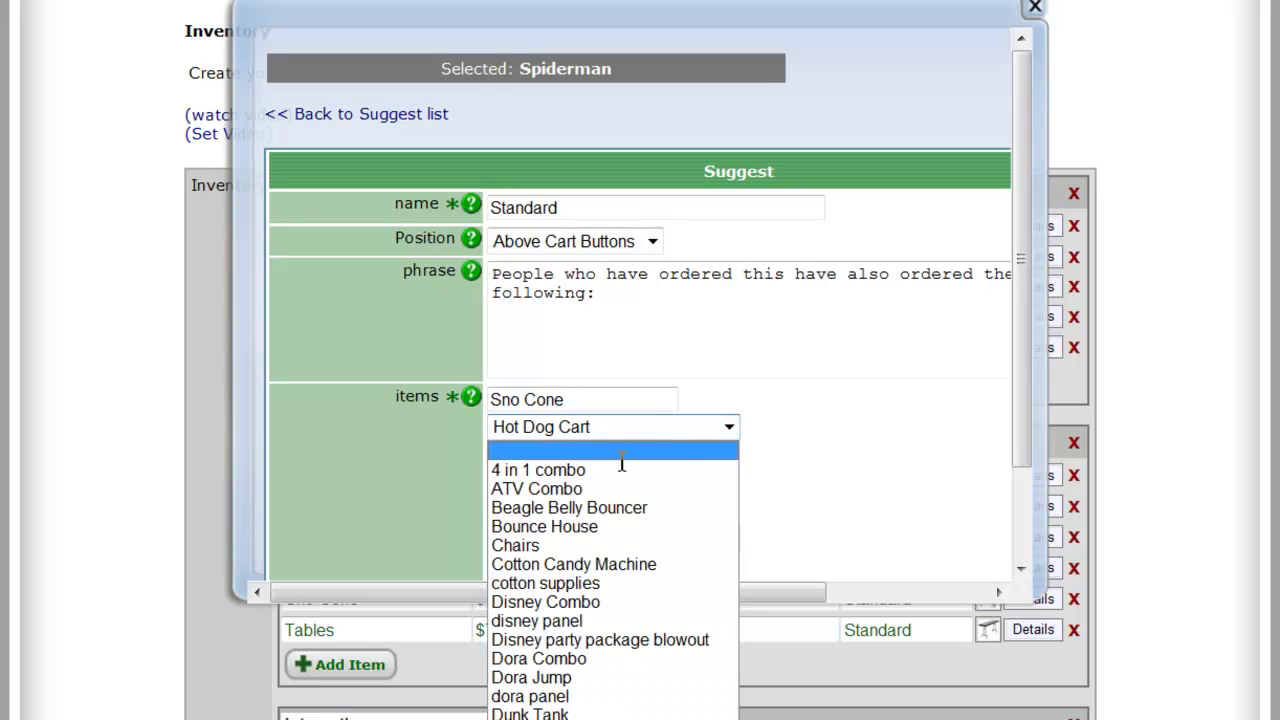
click(622, 458)
click(728, 428)
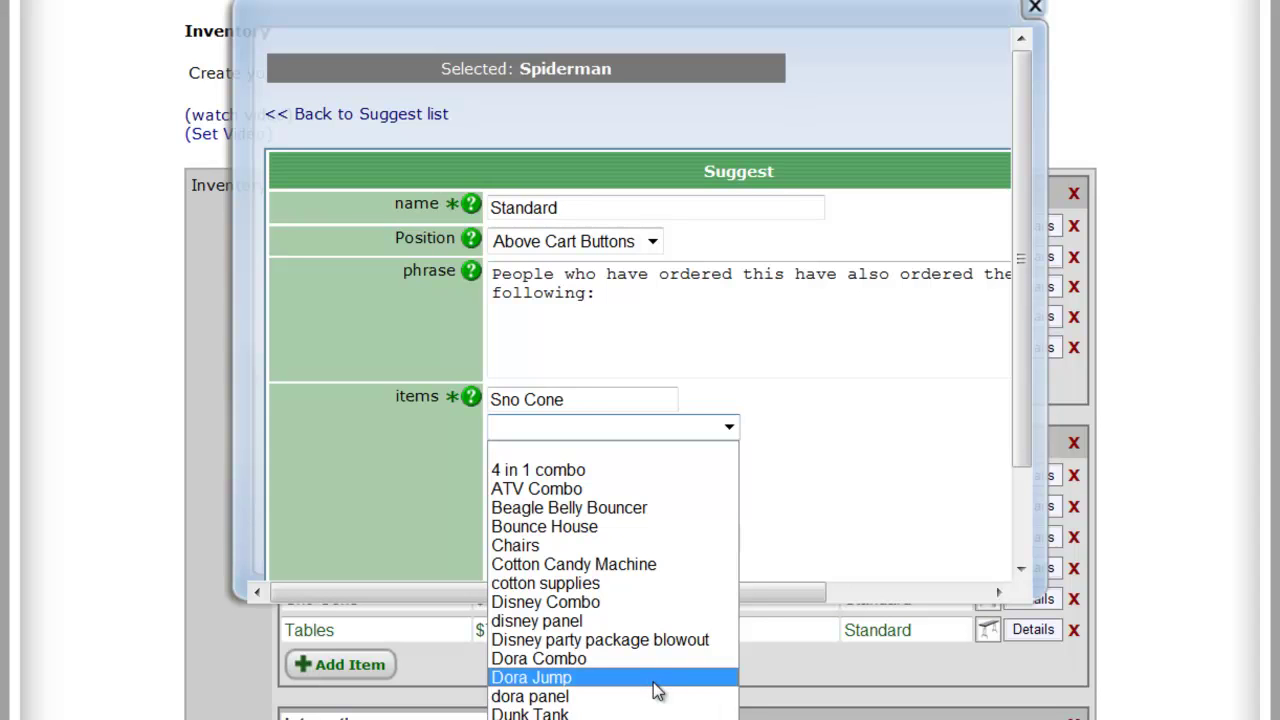
click(620, 713)
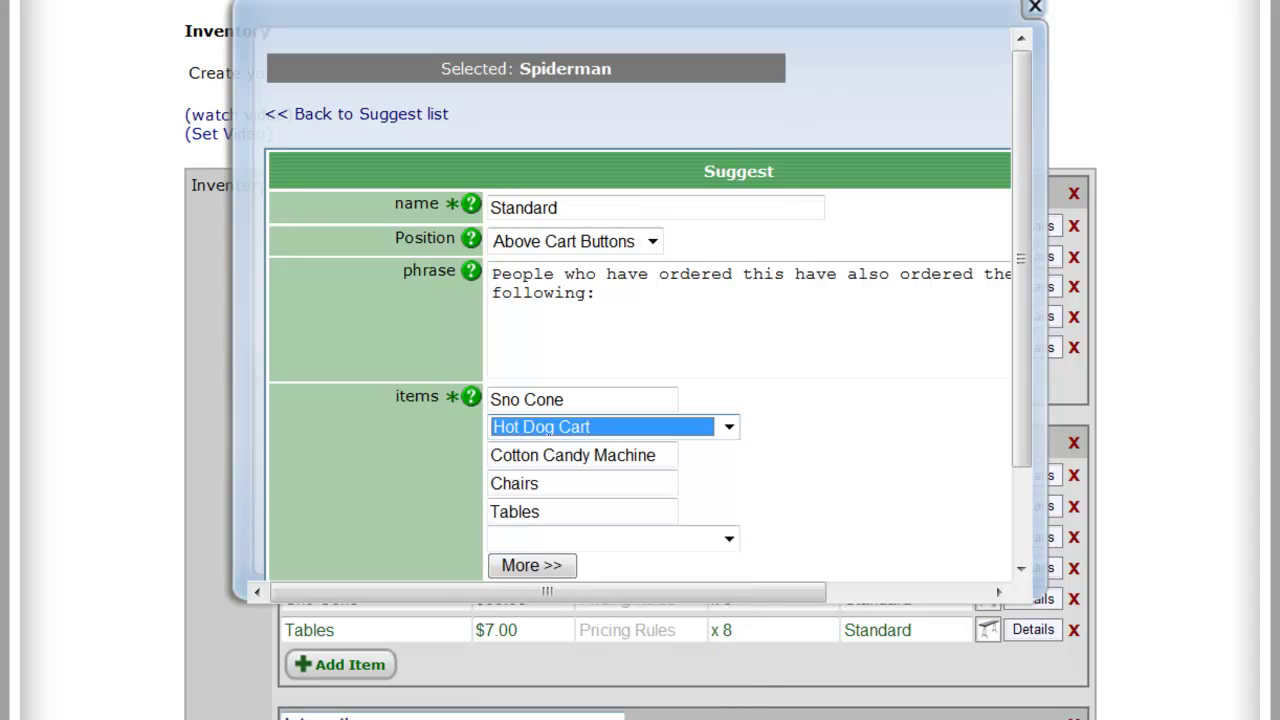
- Try Monster Truck, then 4 in 1 combo, as an extra suggestion before clearing it to blank
click(626, 545)
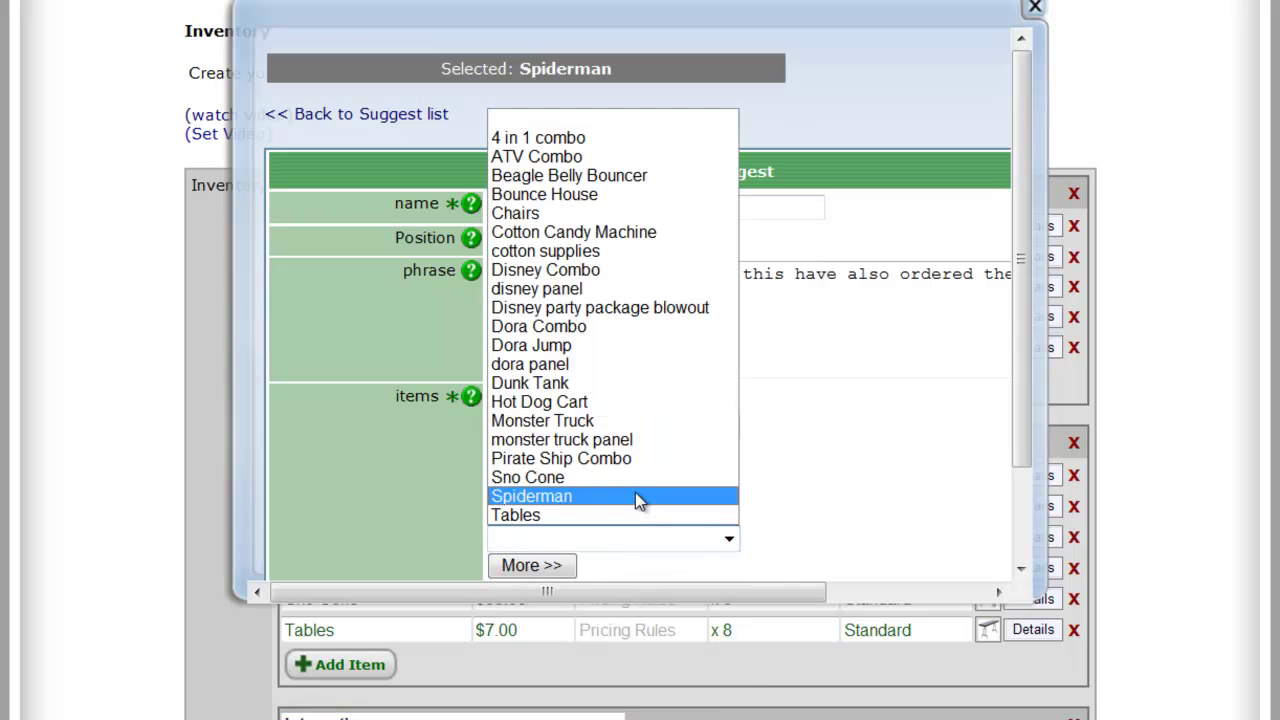
click(612, 425)
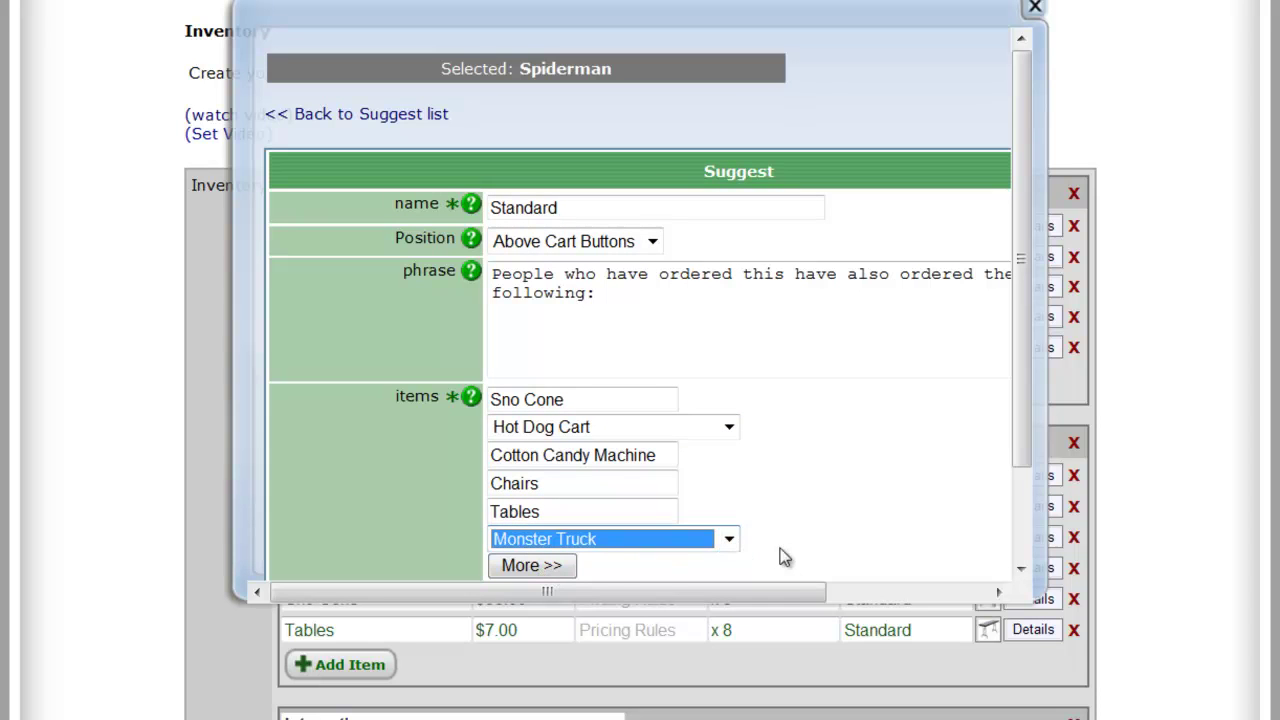
click(566, 566)
click(645, 541)
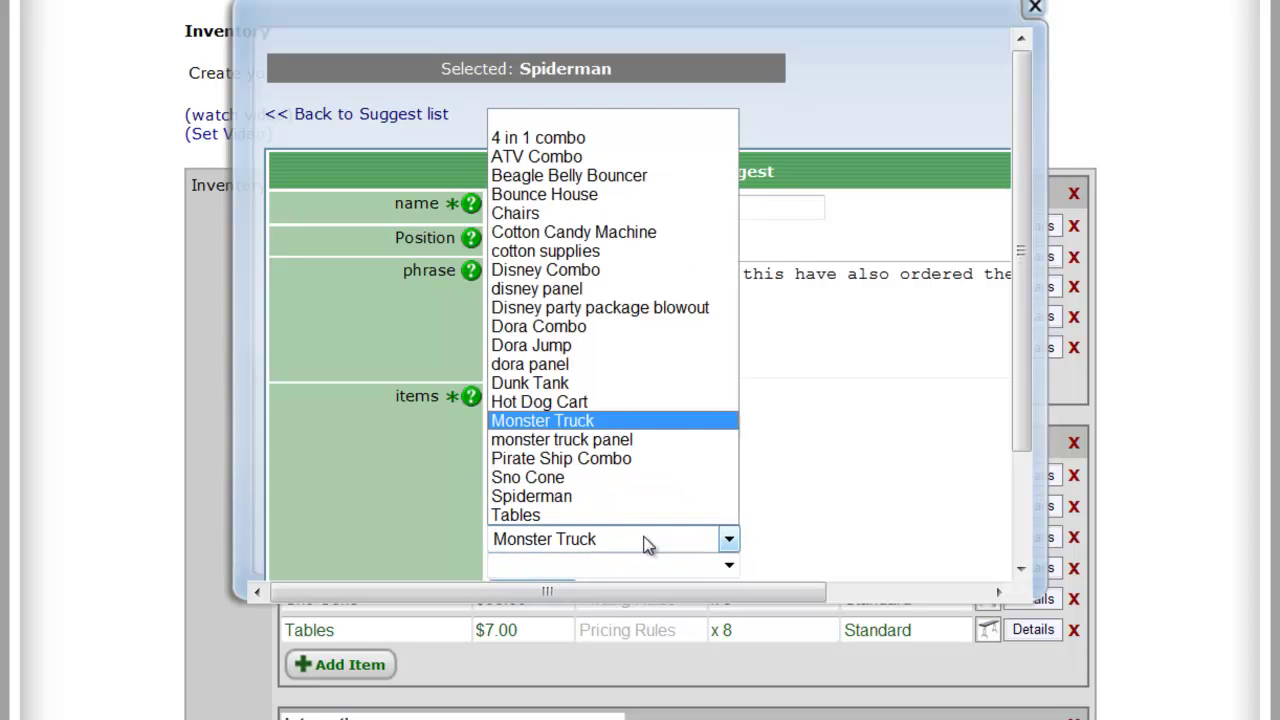
click(612, 137)
click(555, 543)
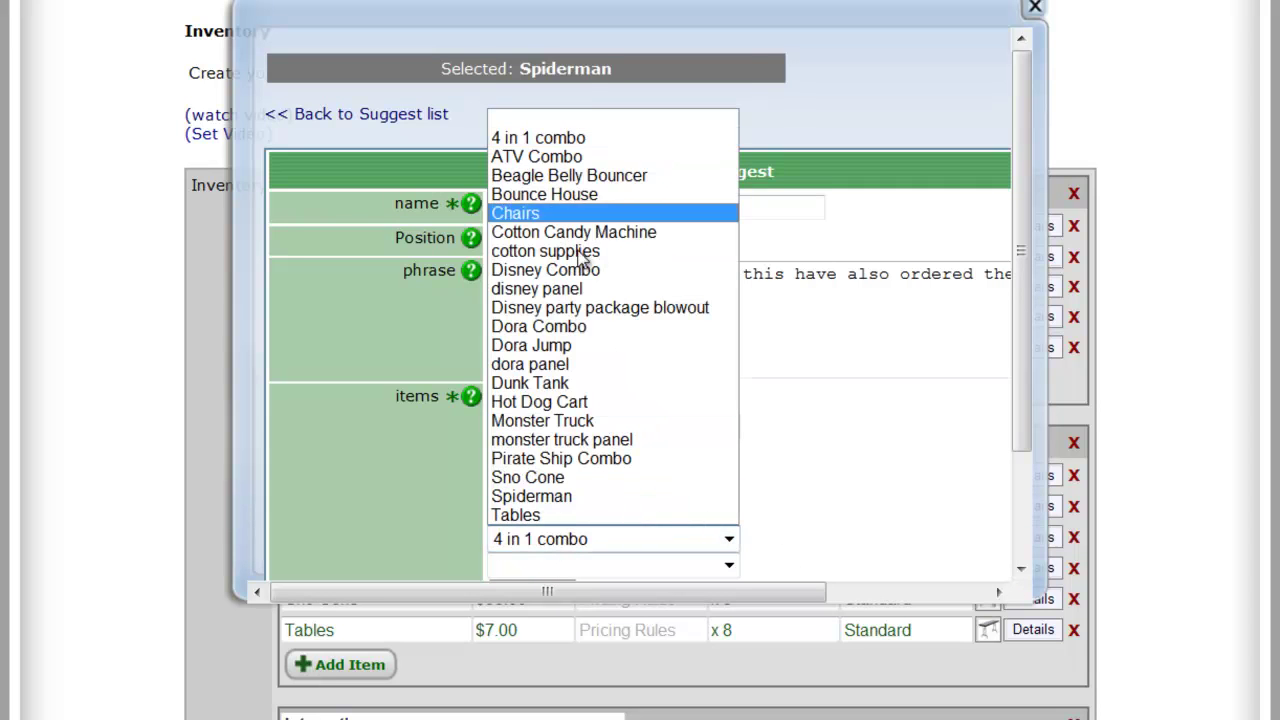
click(566, 119)
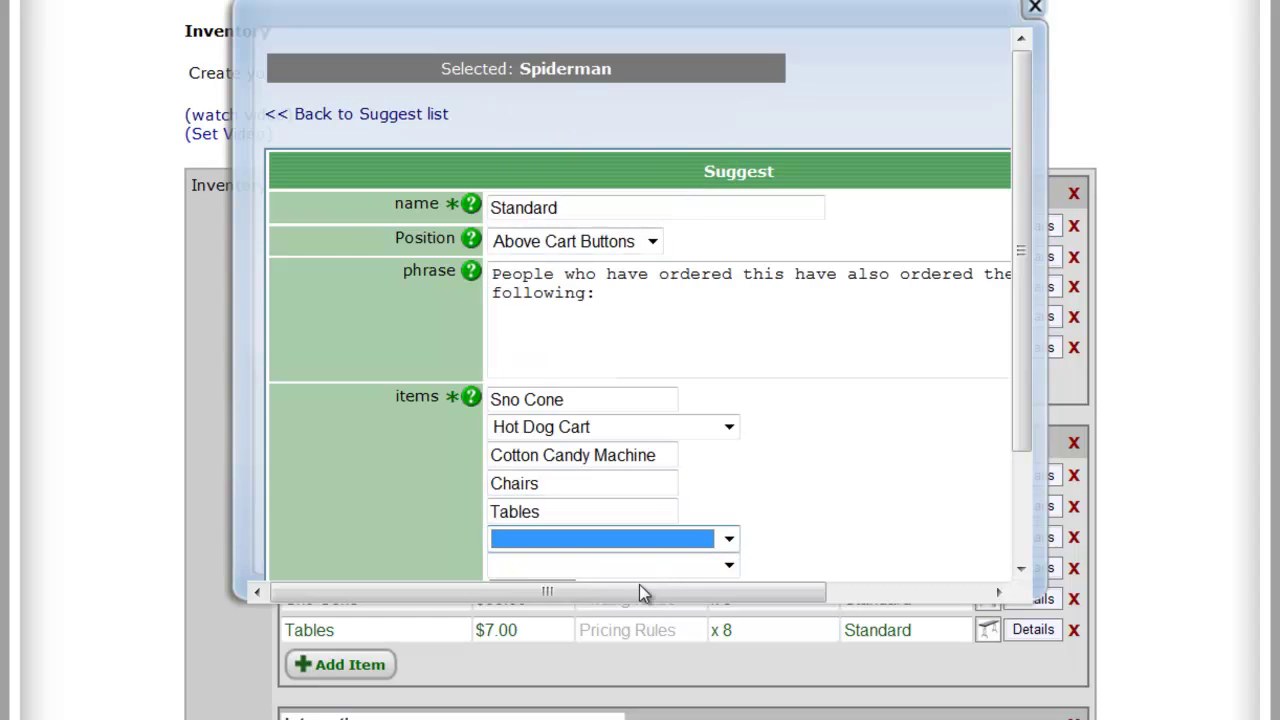
drag(639, 586, 1018, 472)
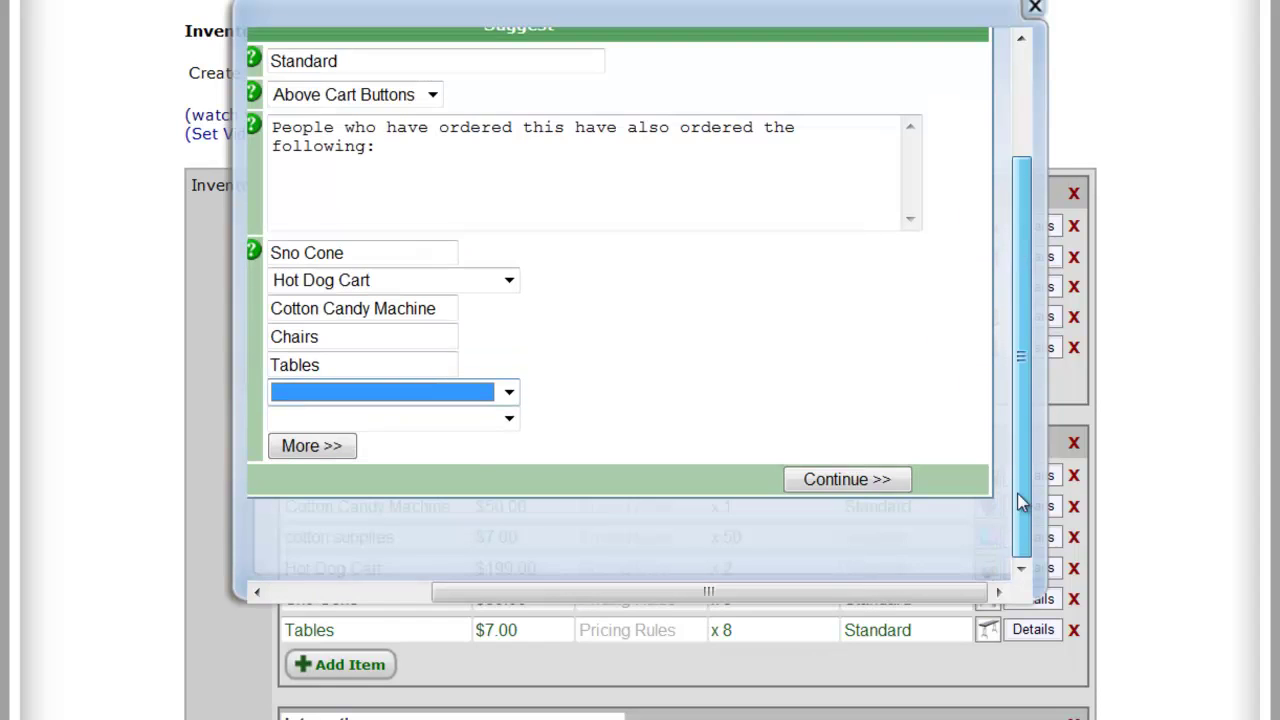
- Save the Standard list with Spiderman kept on it, then reopen and close it unchanged
click(848, 481)
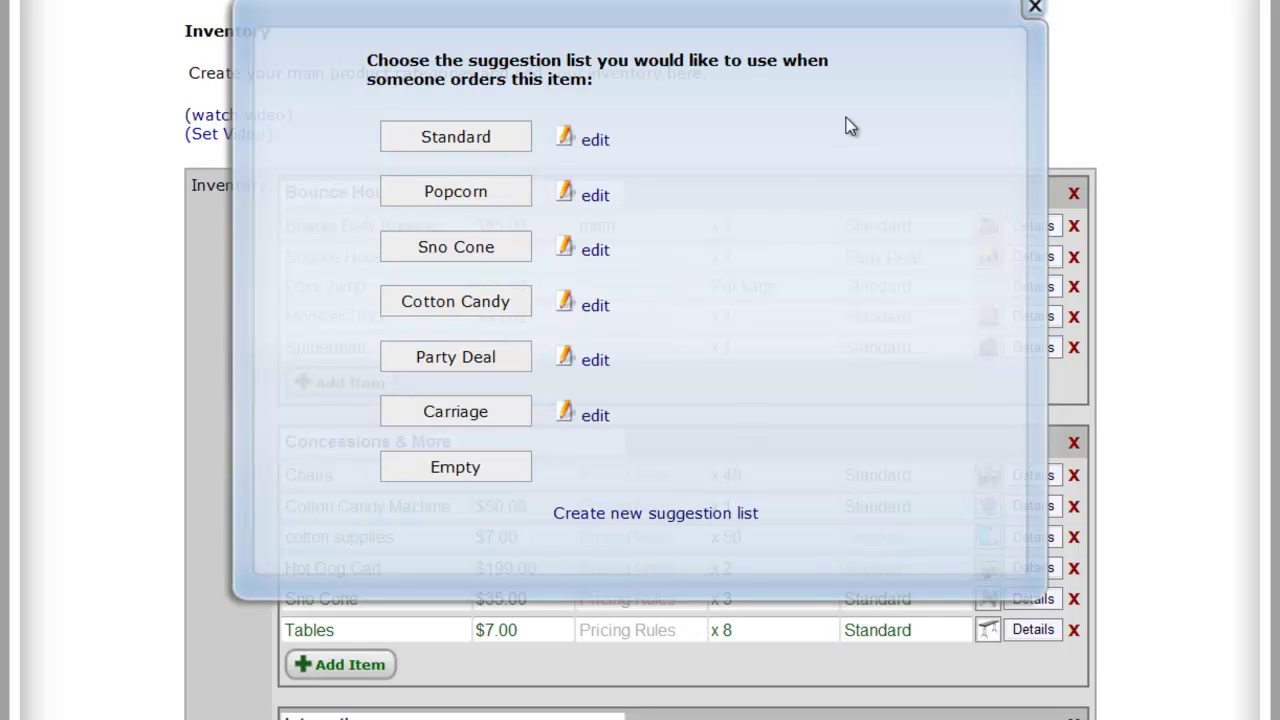
click(501, 148)
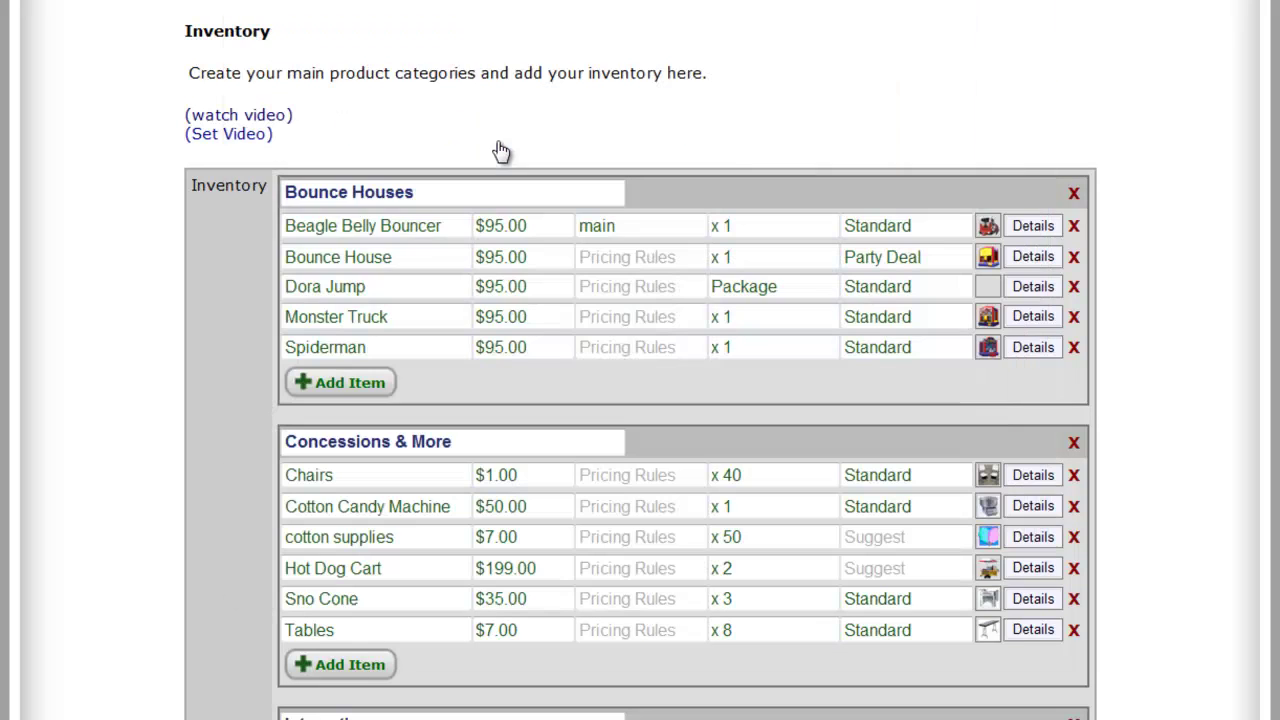
click(900, 351)
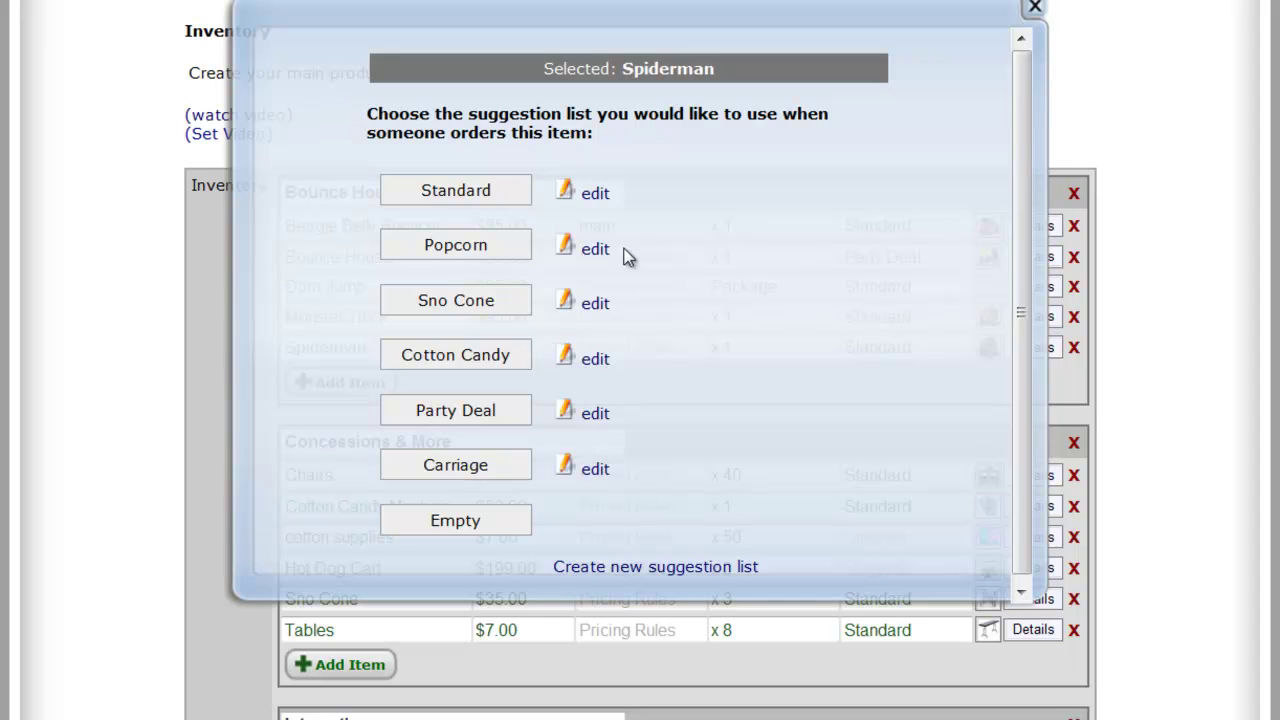
click(605, 204)
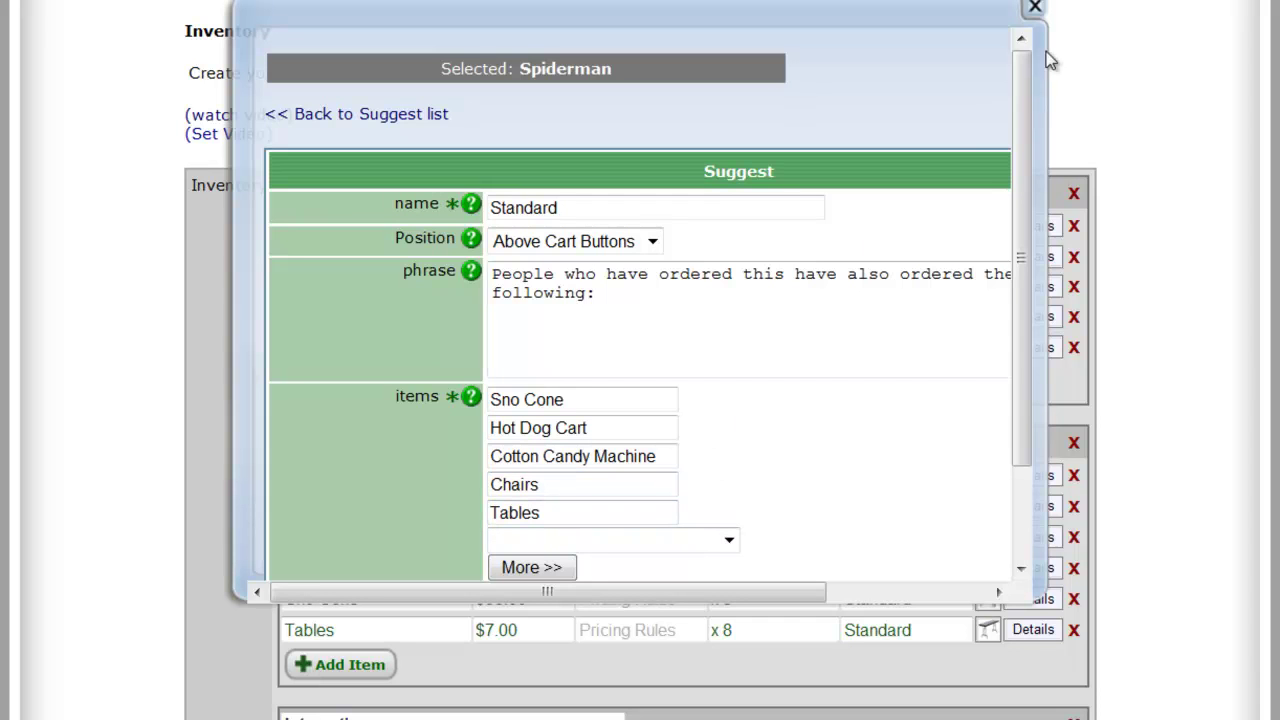
click(1035, 8)
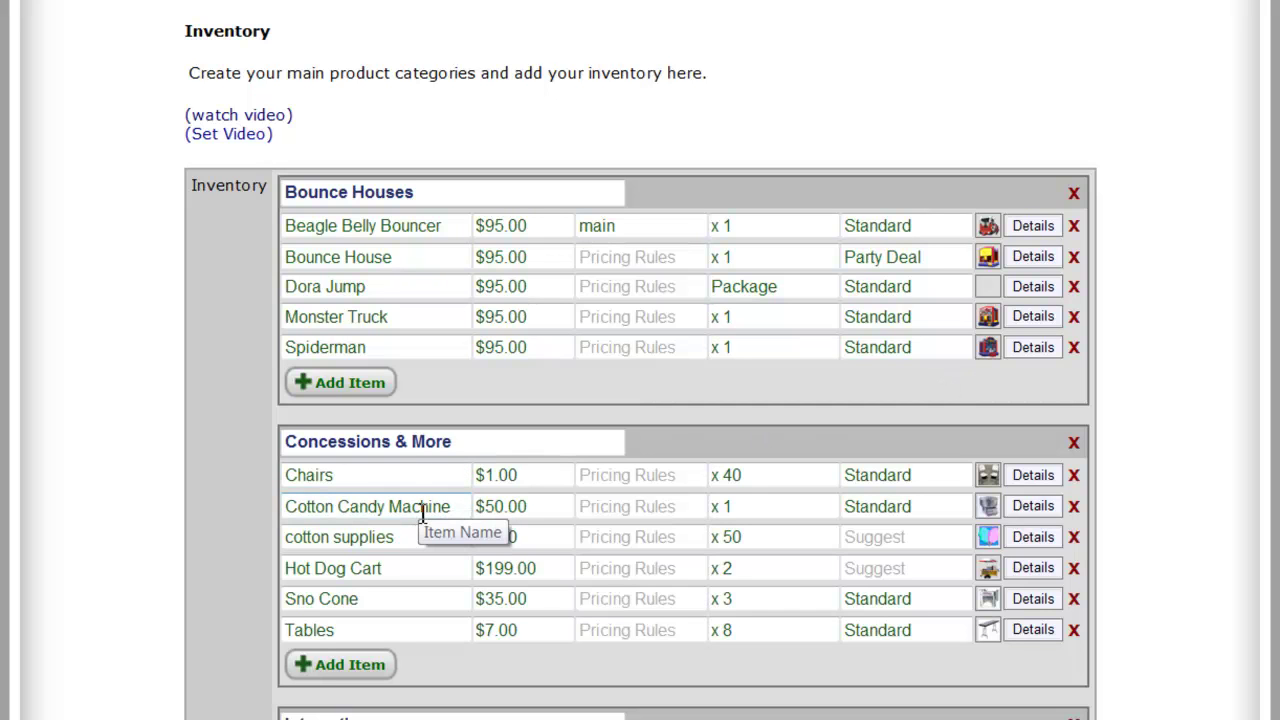
- Assign the Cotton Candy list to the Cotton Candy Machine and suggest cotton supplies and Sno Cone
click(907, 507)
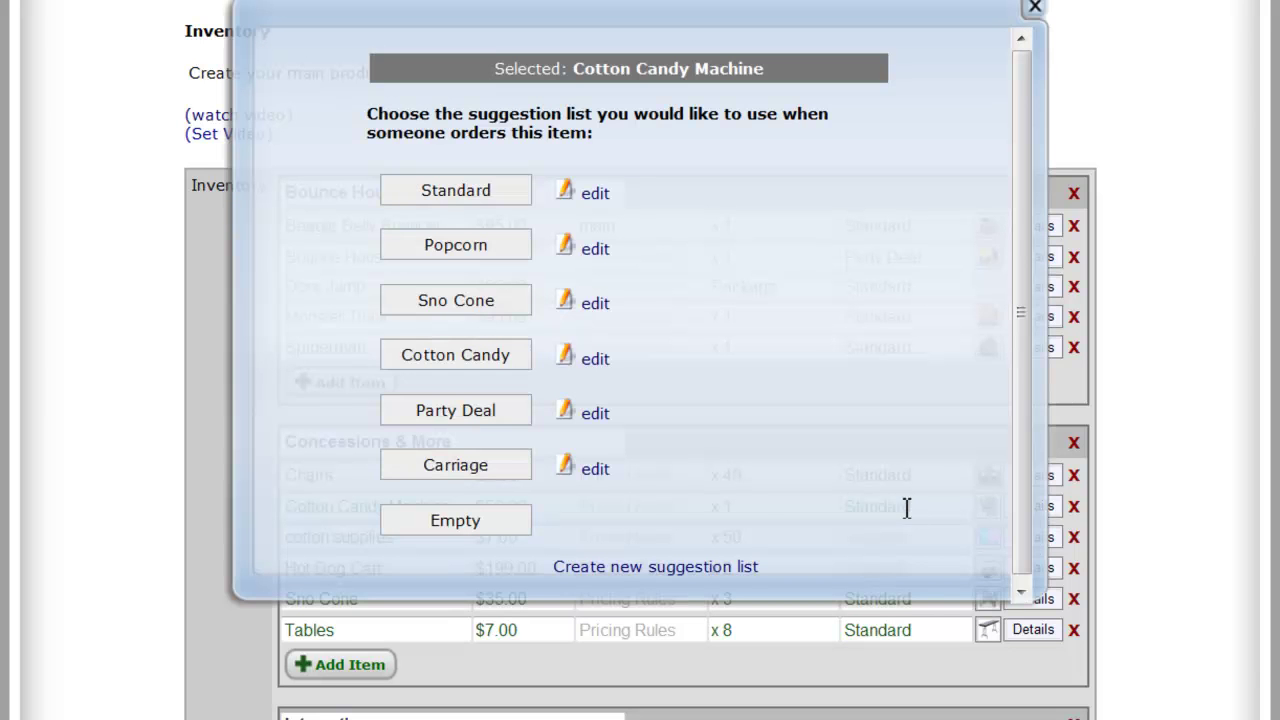
click(497, 358)
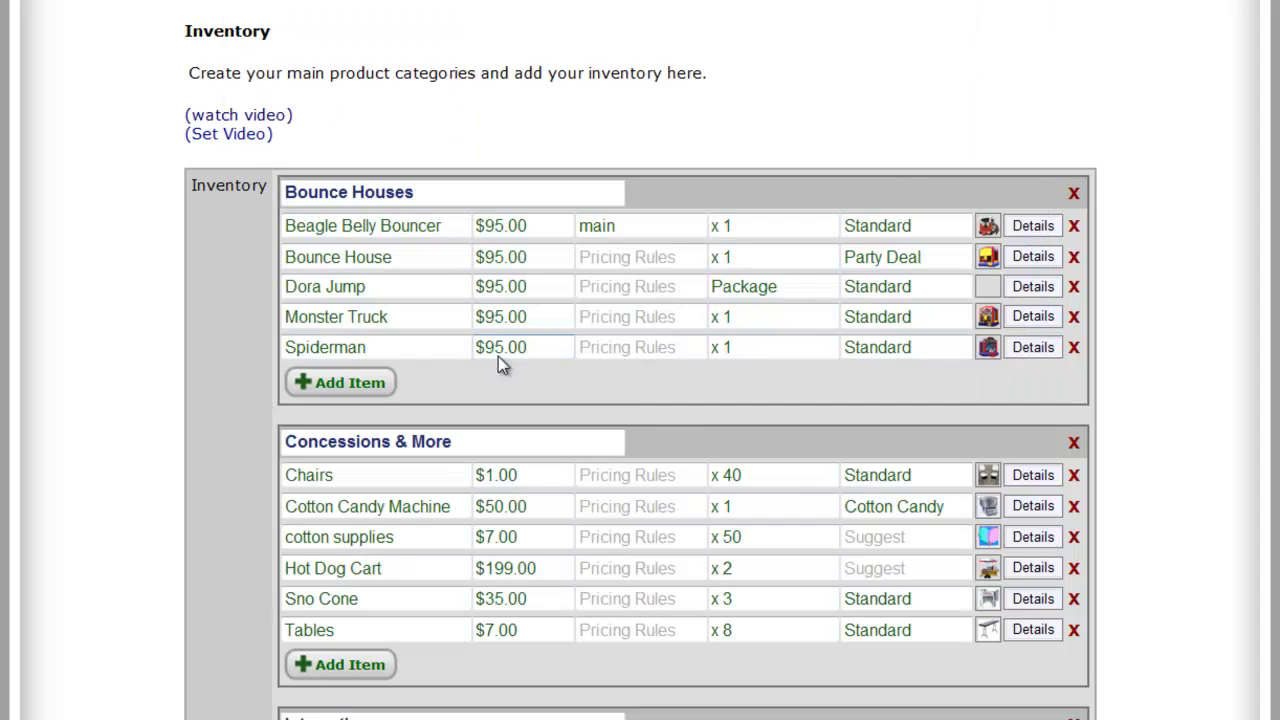
click(920, 507)
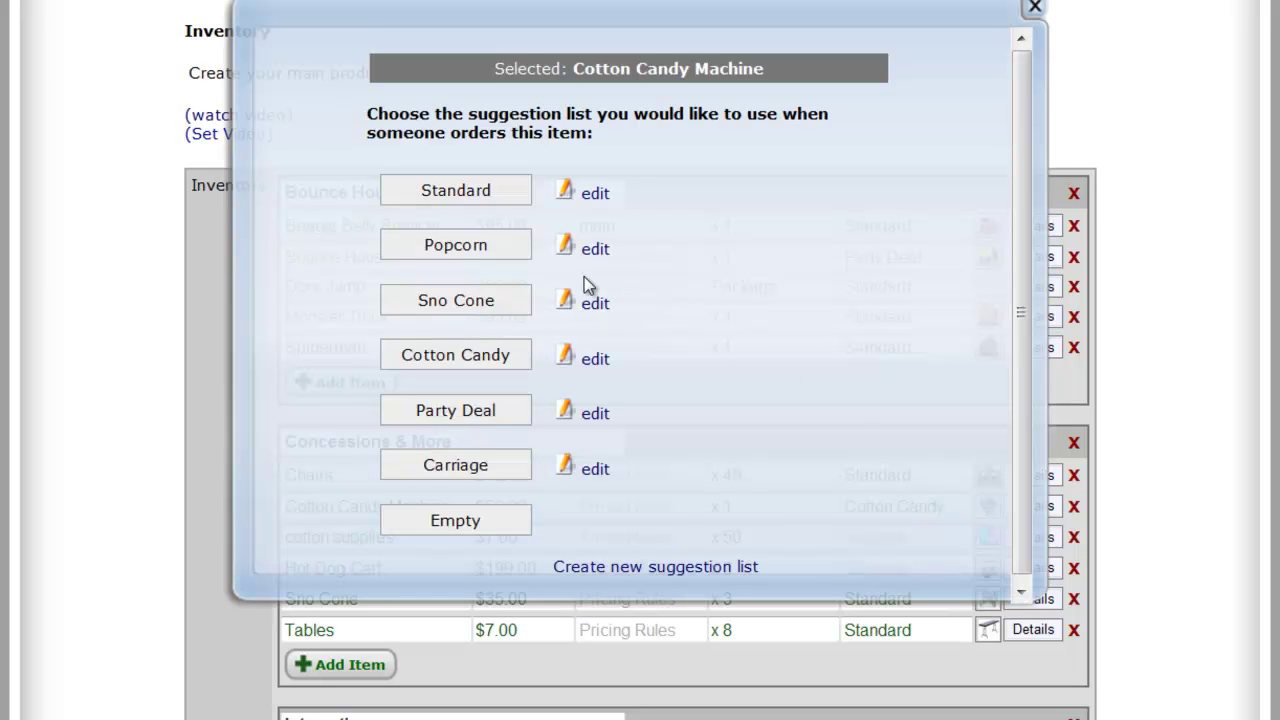
click(584, 360)
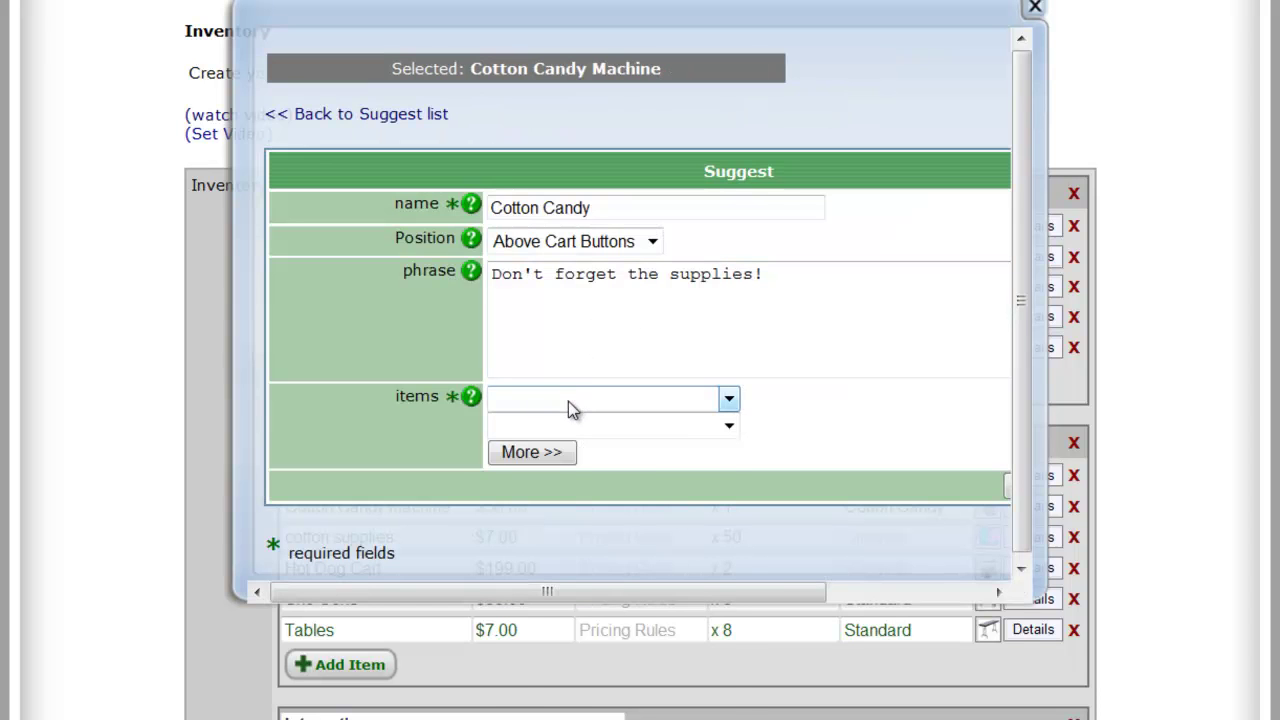
click(568, 400)
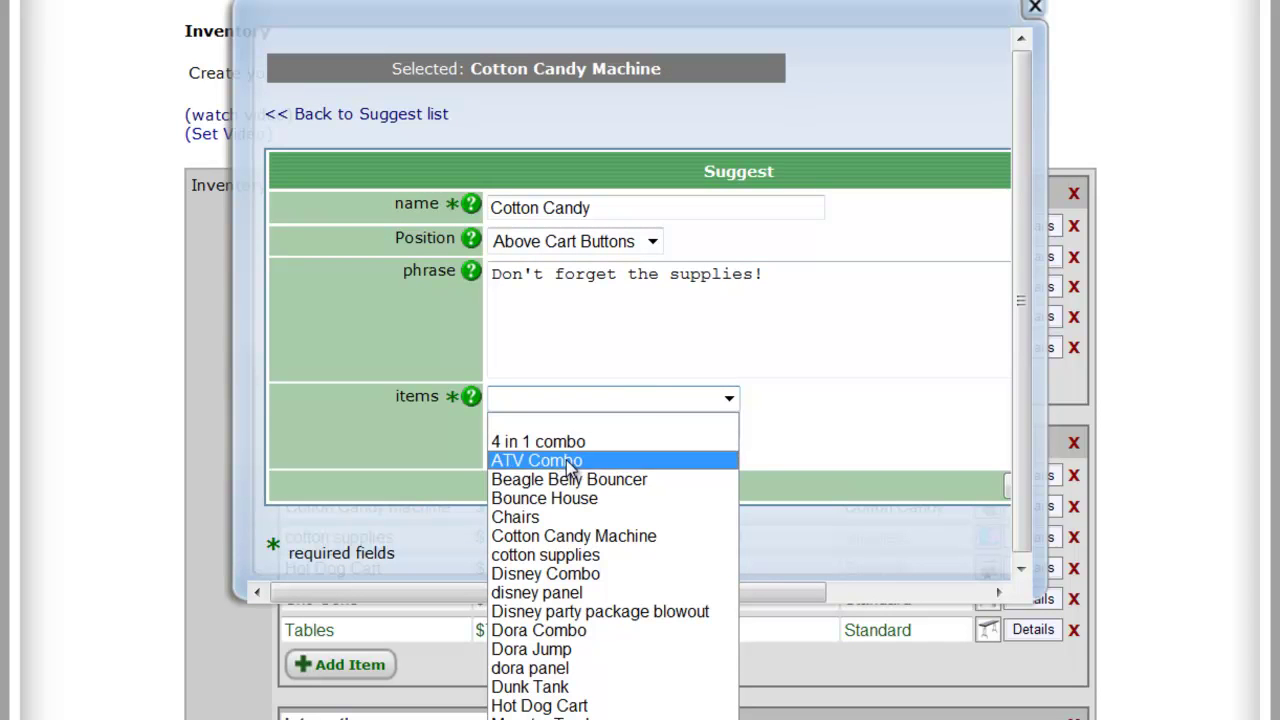
click(556, 556)
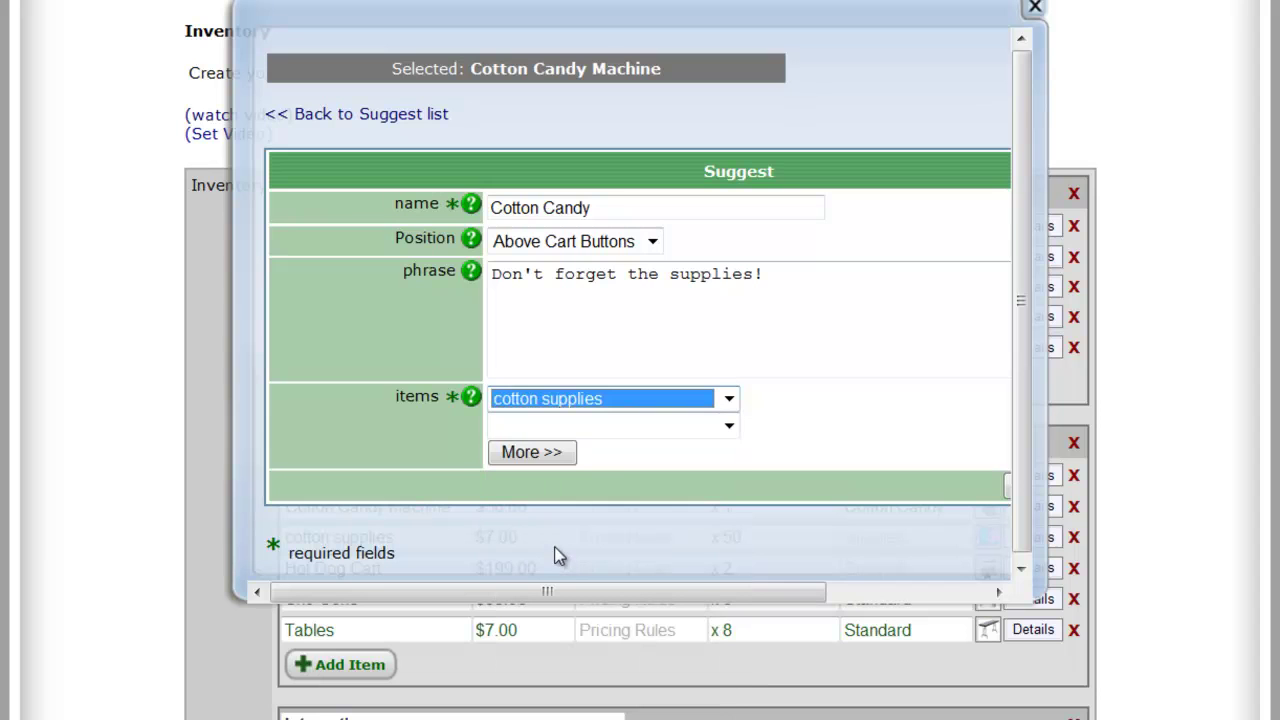
click(618, 437)
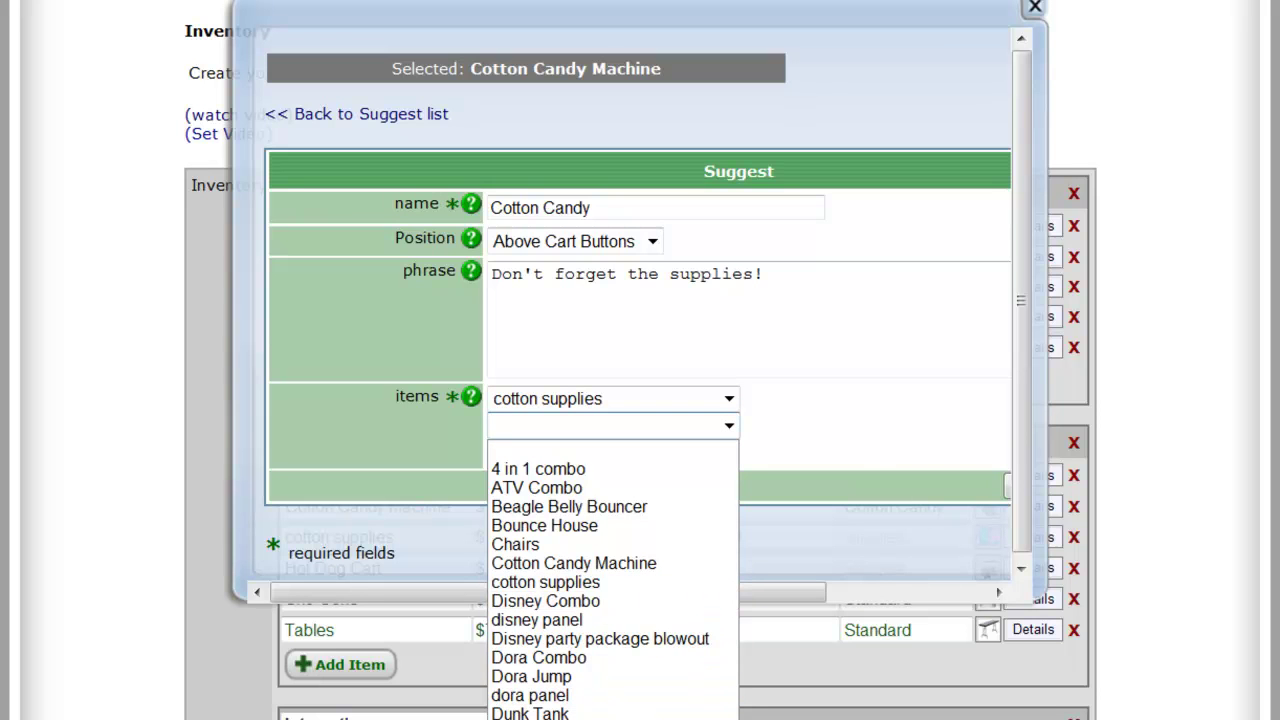
click(540, 719)
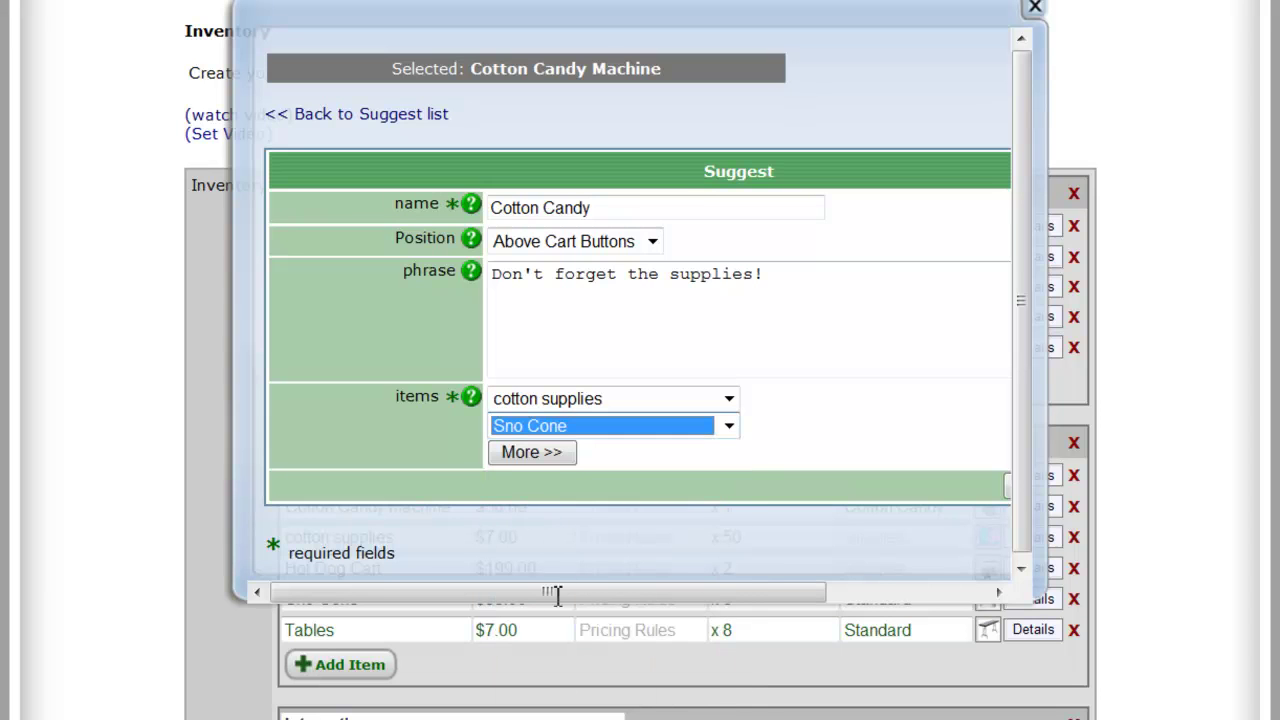
- Add Tables and Chairs as the third and fourth suggestions and save the list
click(539, 455)
click(539, 457)
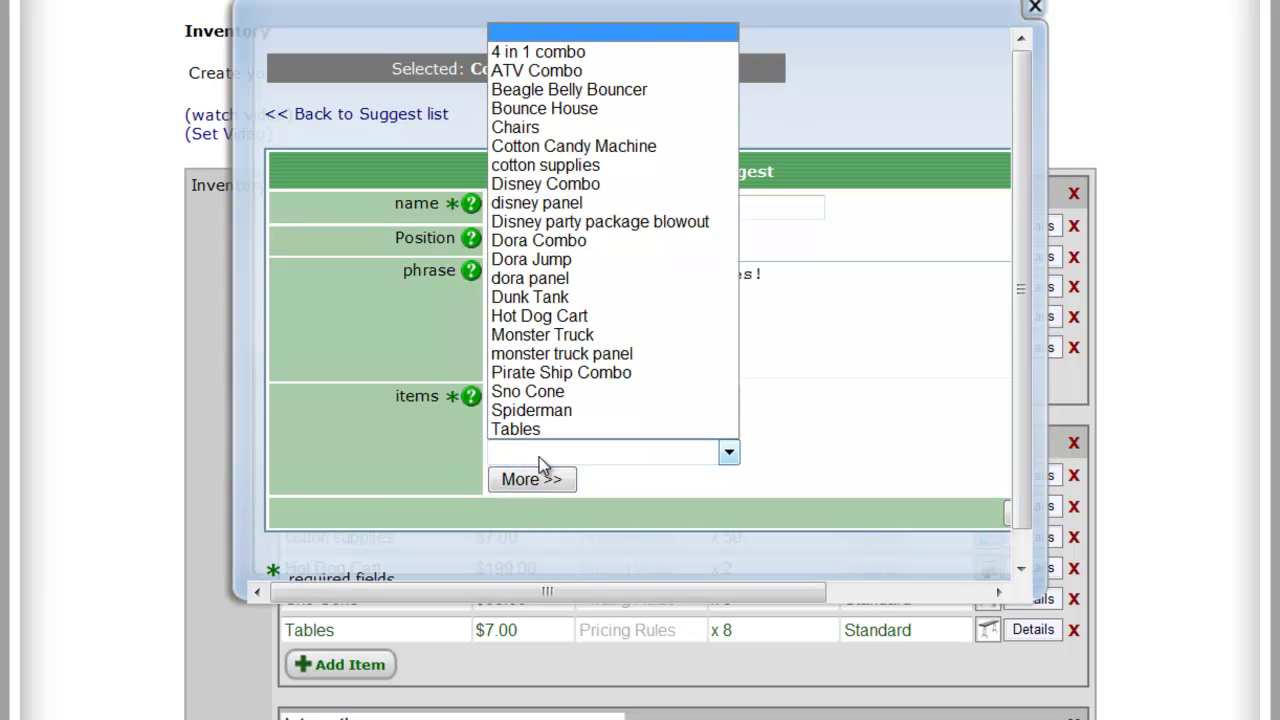
click(537, 432)
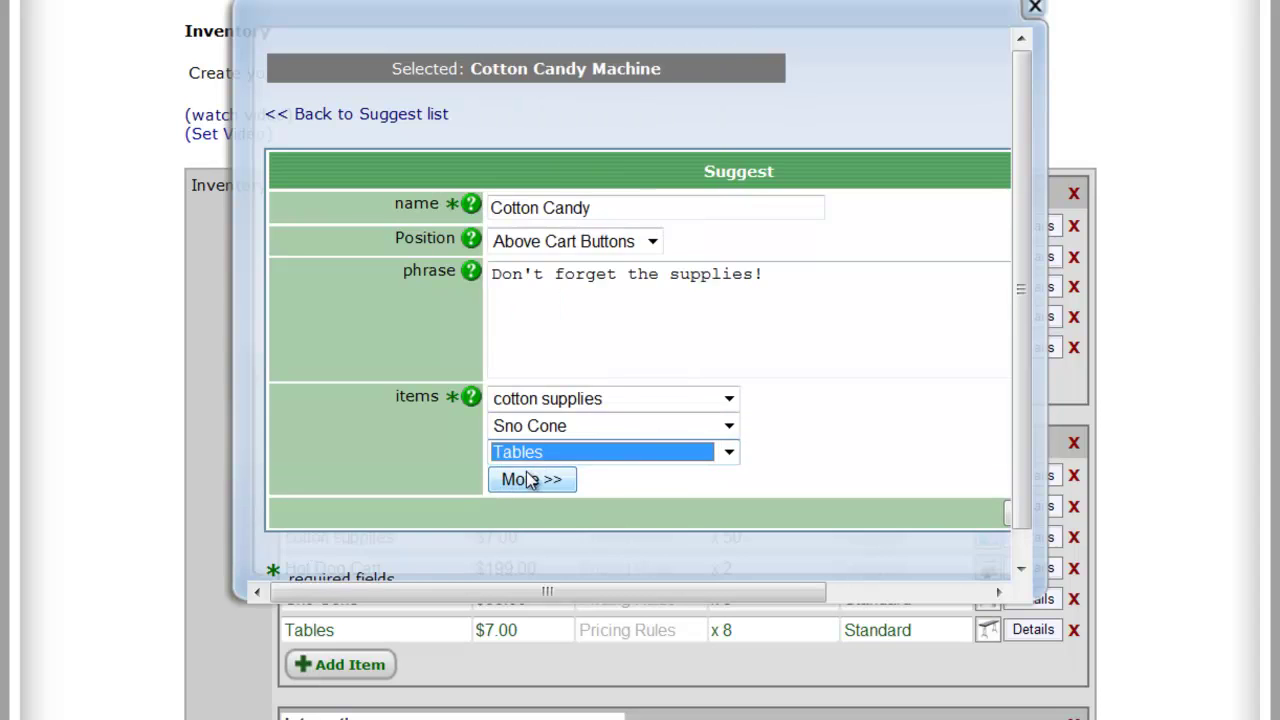
click(526, 477)
click(525, 478)
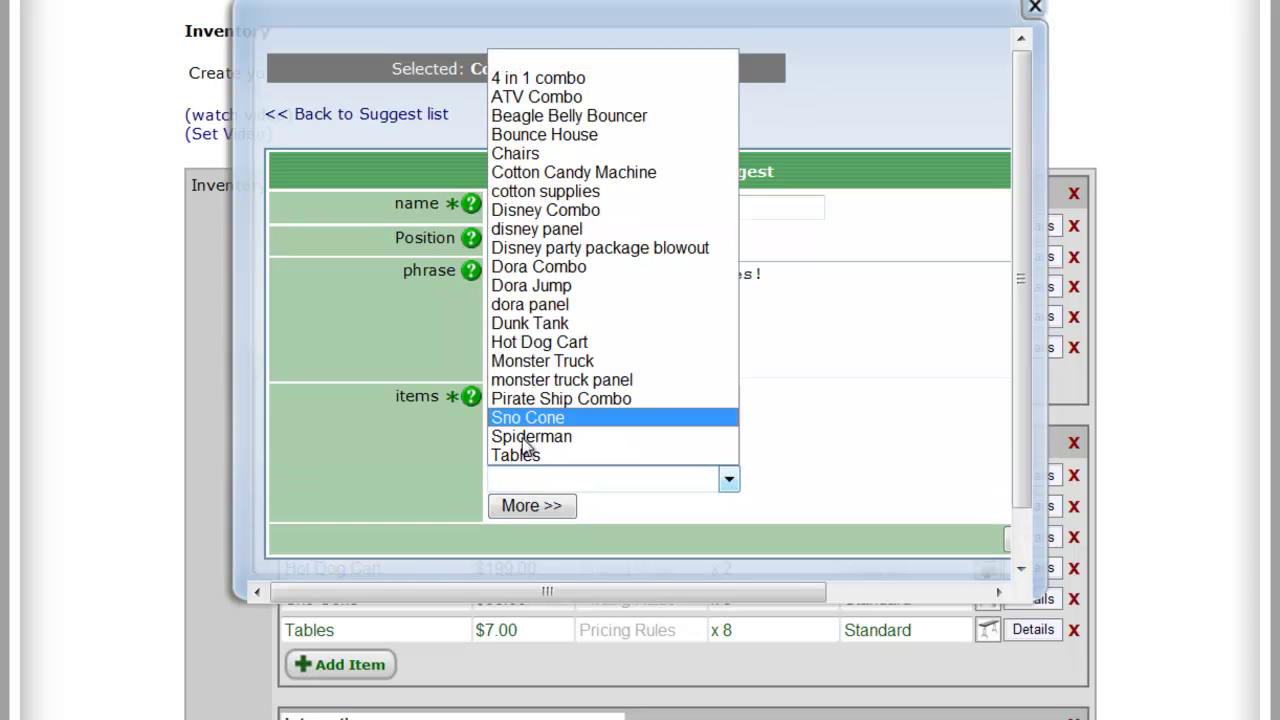
click(527, 154)
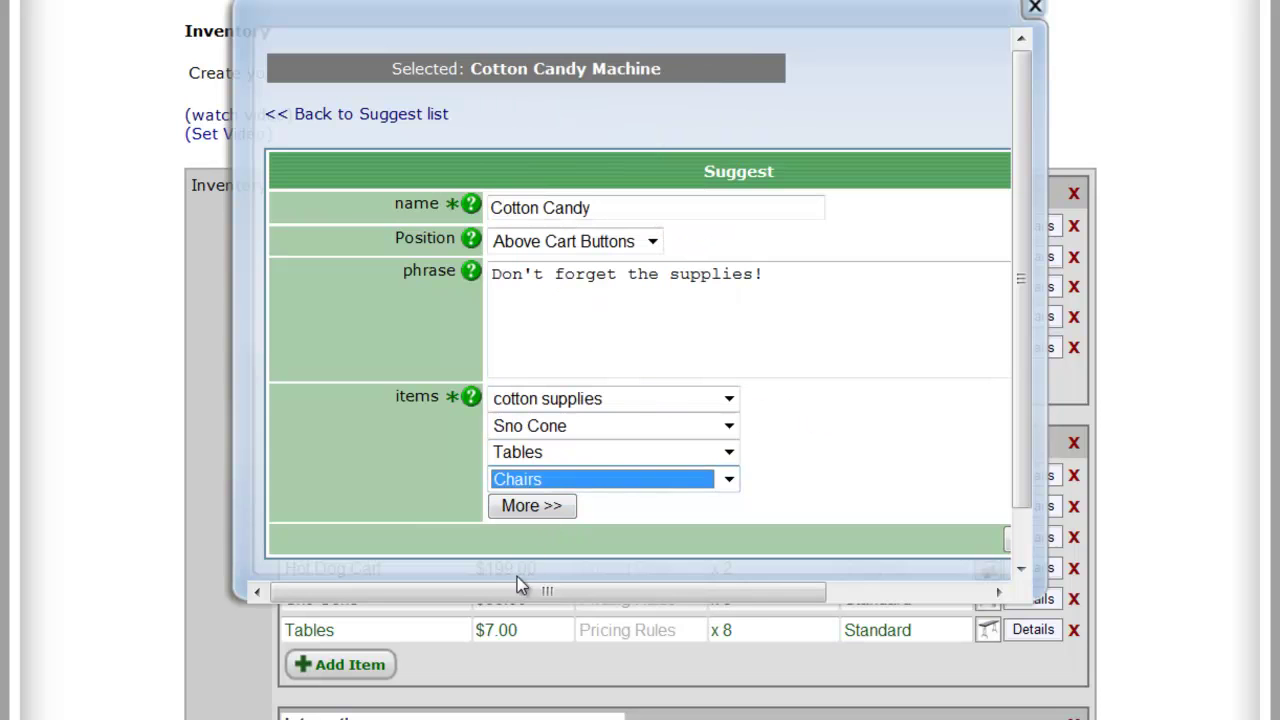
drag(514, 590, 654, 600)
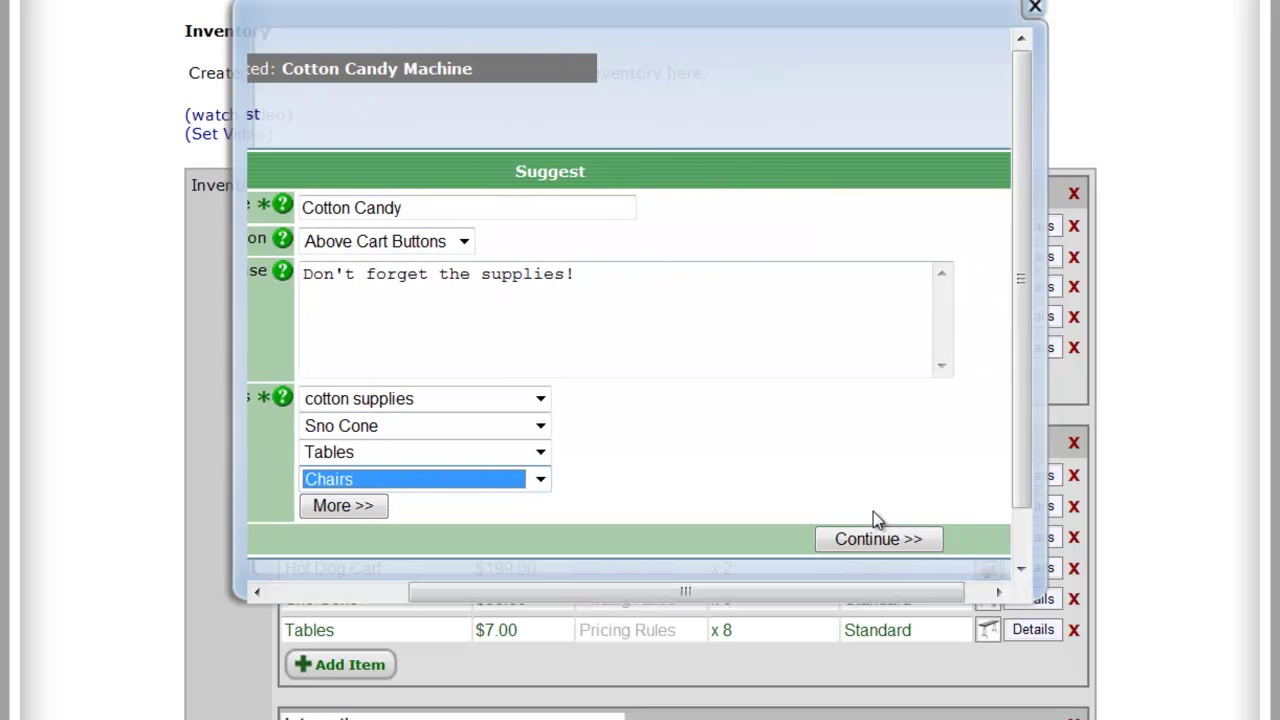
click(852, 539)
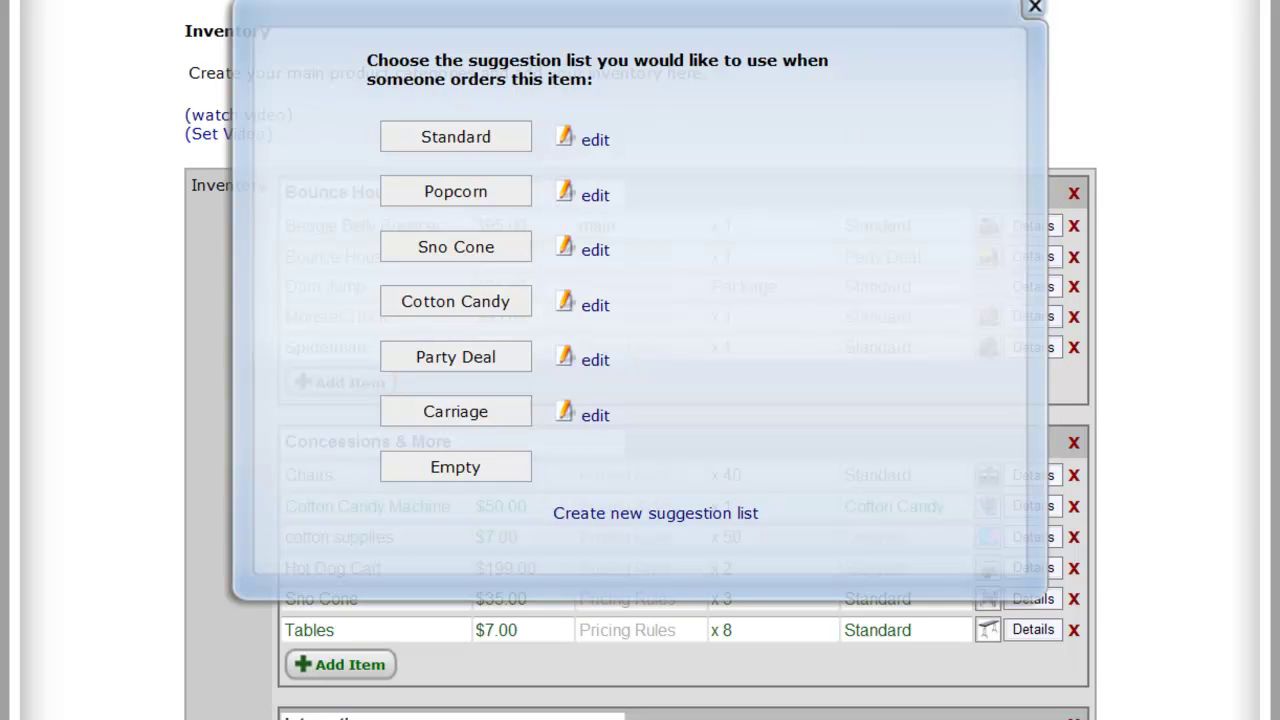
- Reopen the Cotton Candy list to check it, continue past it, and close the suggestion chooser
click(1035, 12)
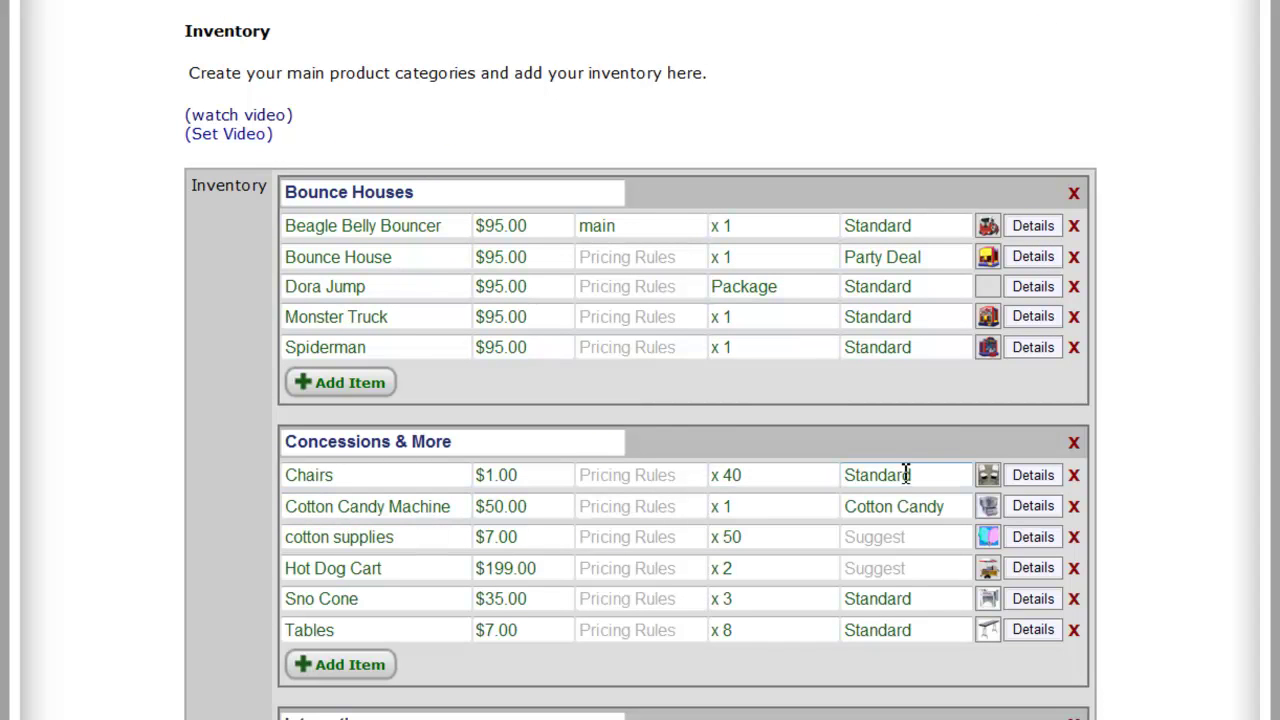
click(887, 510)
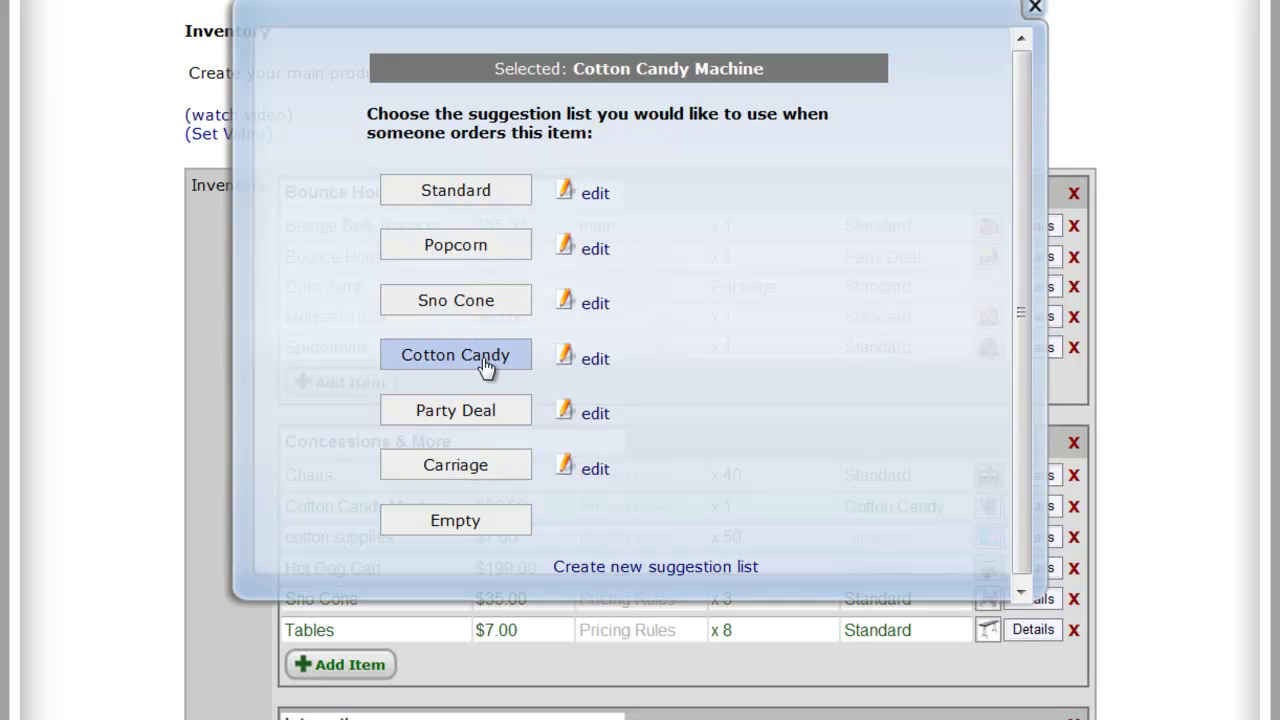
click(588, 357)
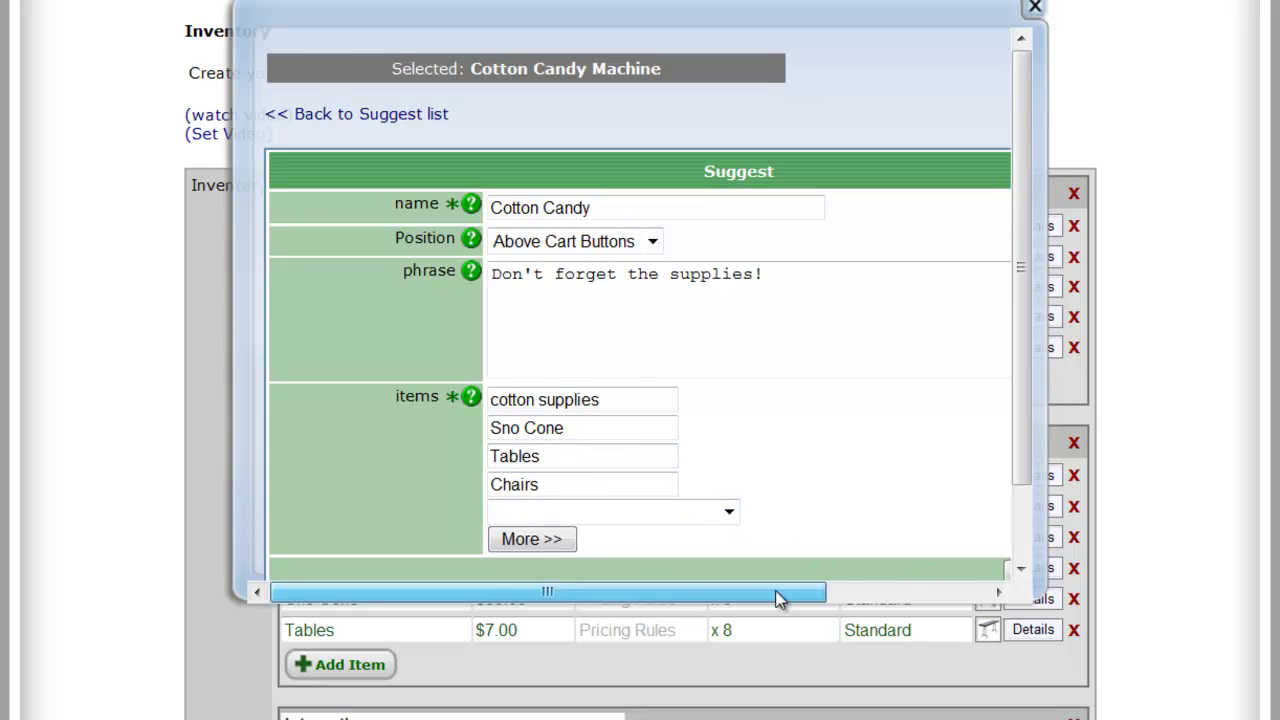
drag(775, 590, 878, 600)
click(928, 572)
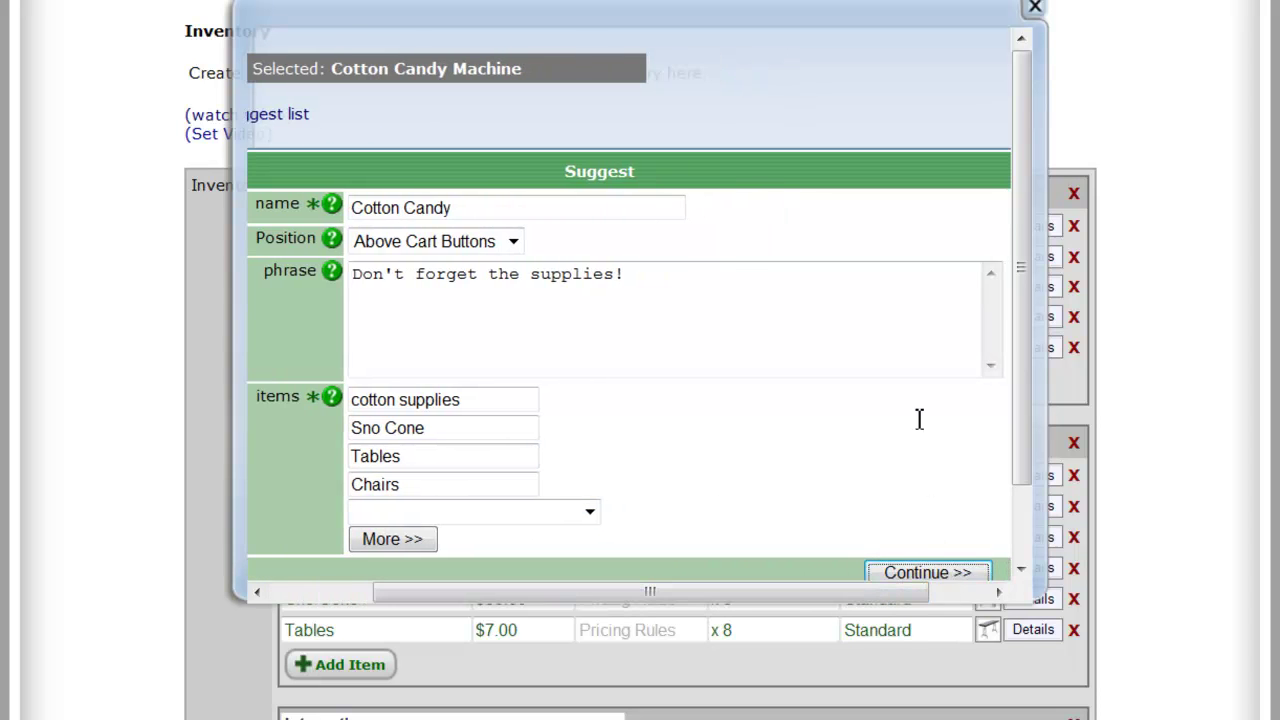
click(1035, 8)
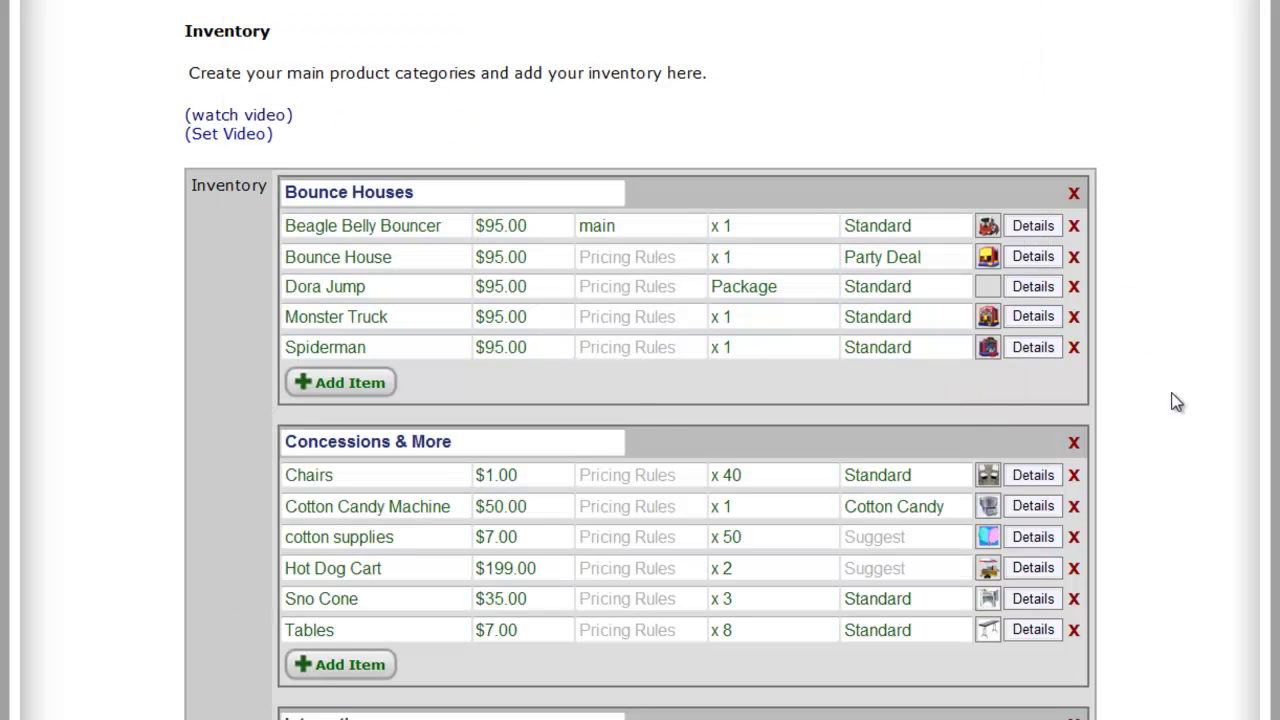
- Save the inventory settings and scroll down through the reloaded category list
scroll(1176, 401, down, 10)
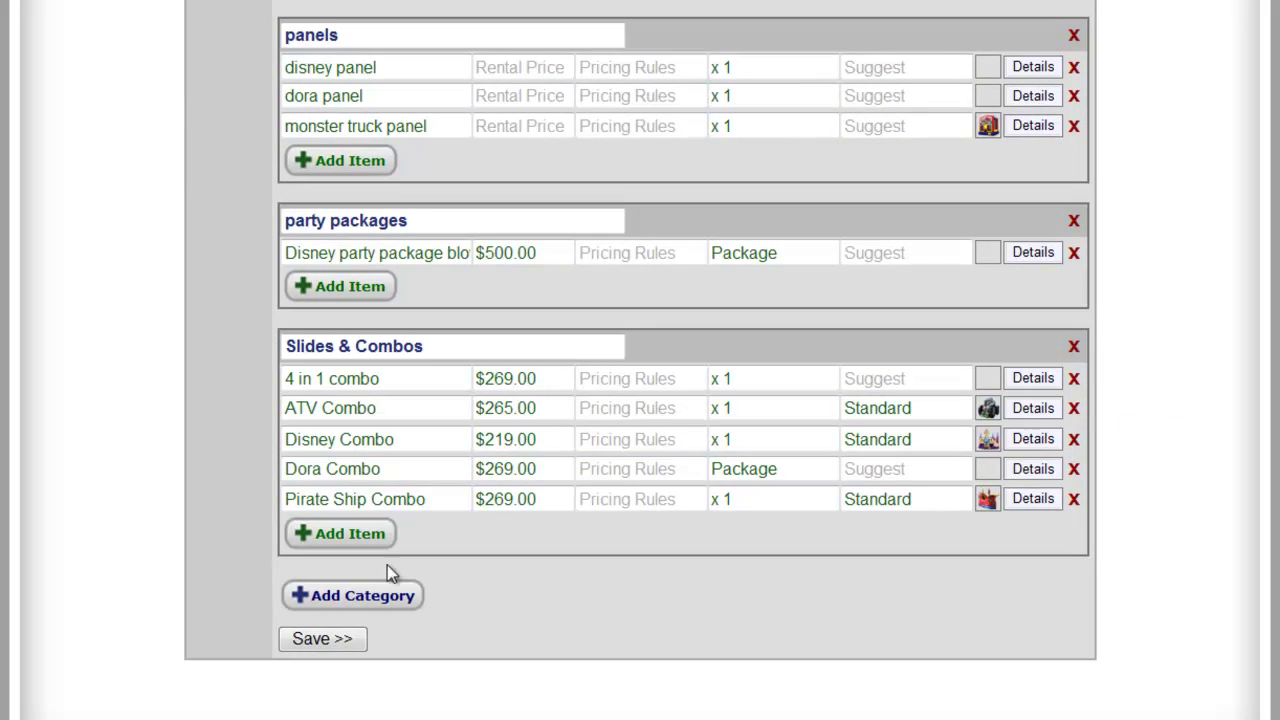
click(316, 639)
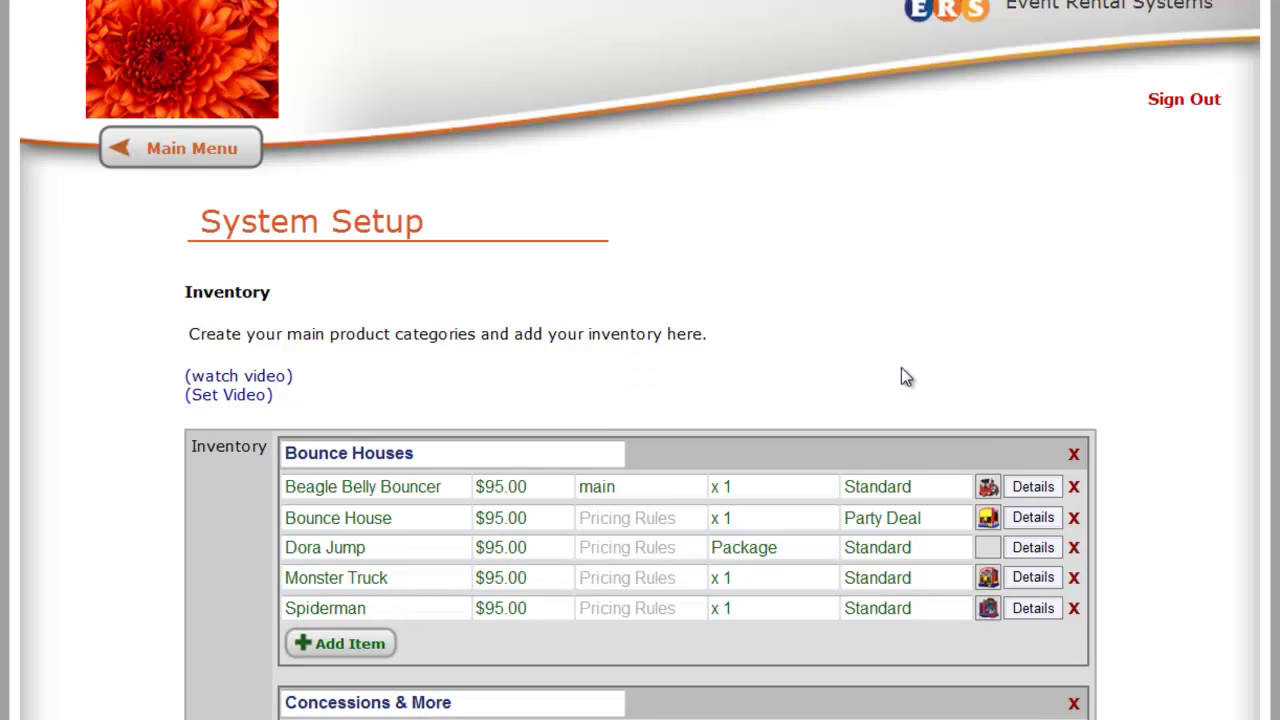
scroll(903, 376, down, 2)
scroll(903, 376, down, 2)
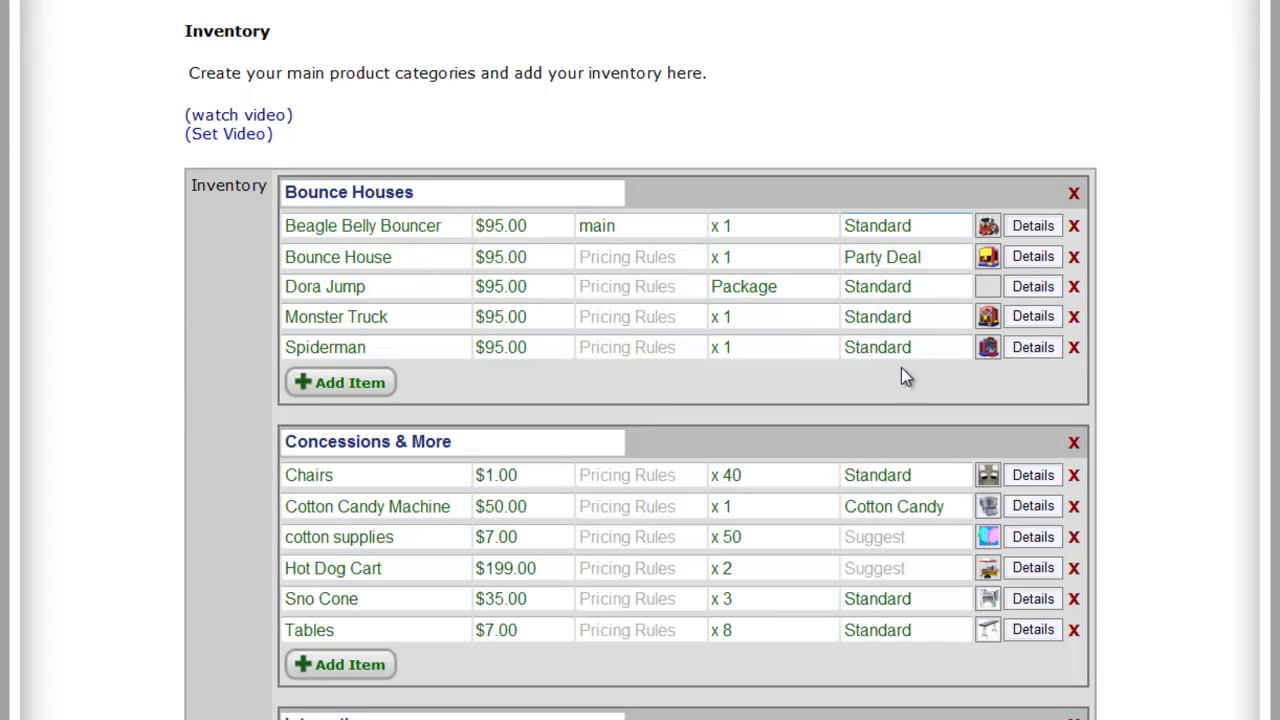
scroll(903, 376, down, 2)
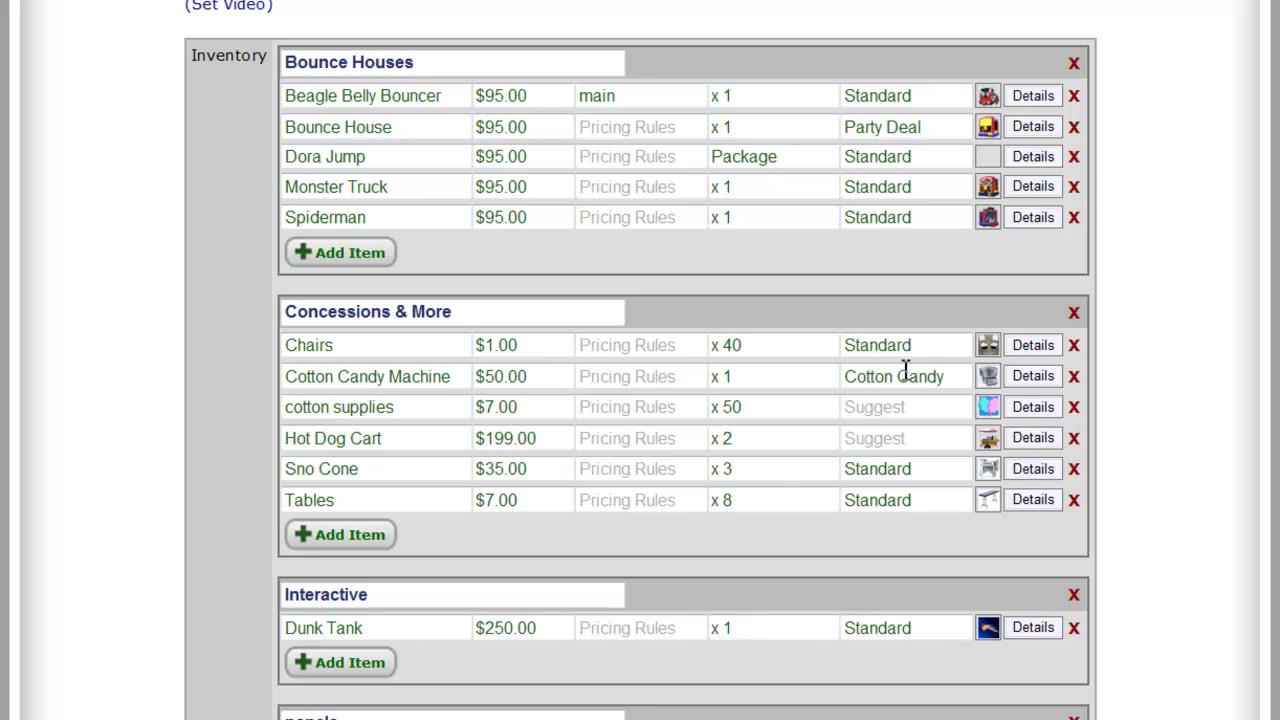
scroll(497, 417, down, 5)
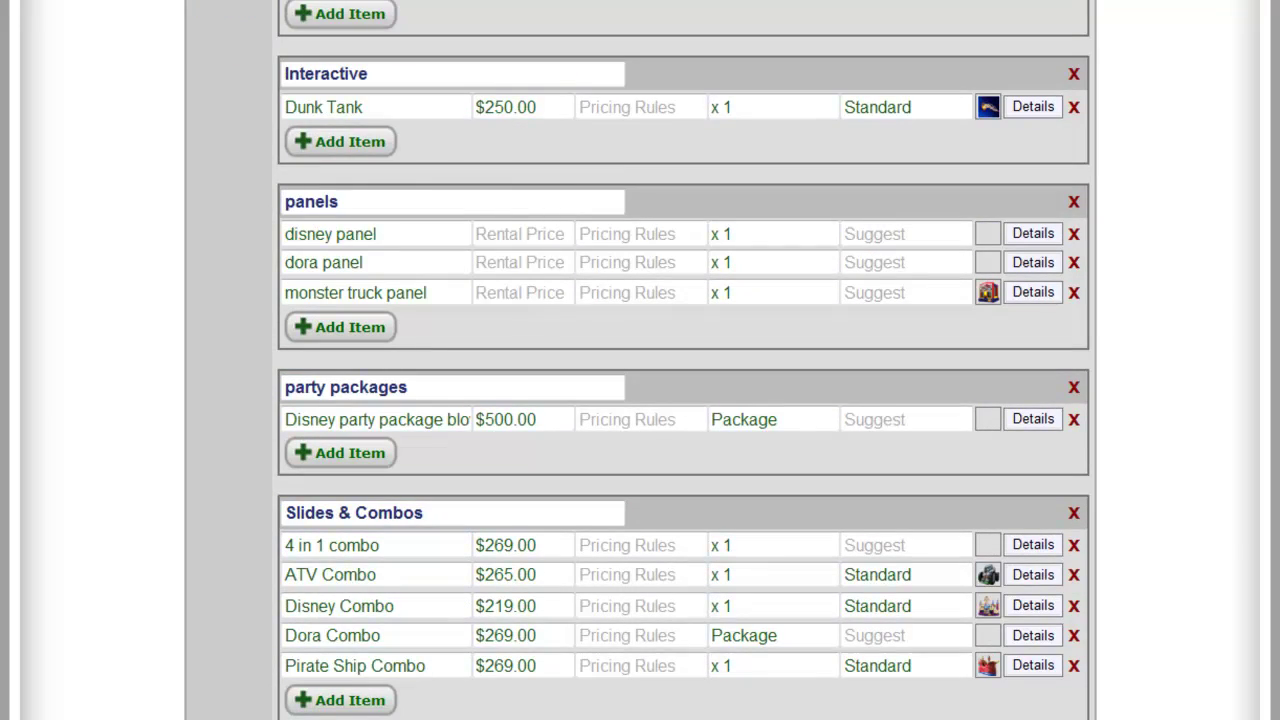
scroll(677, 708, down, 3)
- Create a new category named 'hidden add-ons' with an empty item row
click(437, 498)
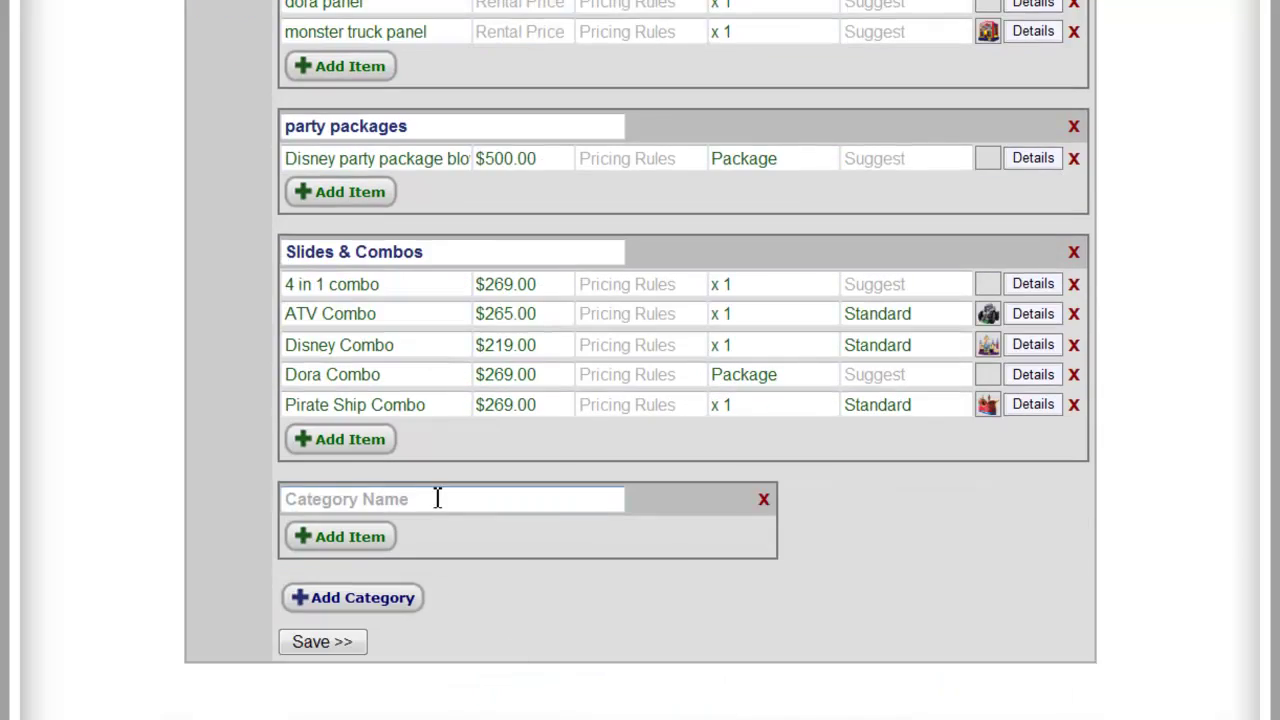
text(hidden)
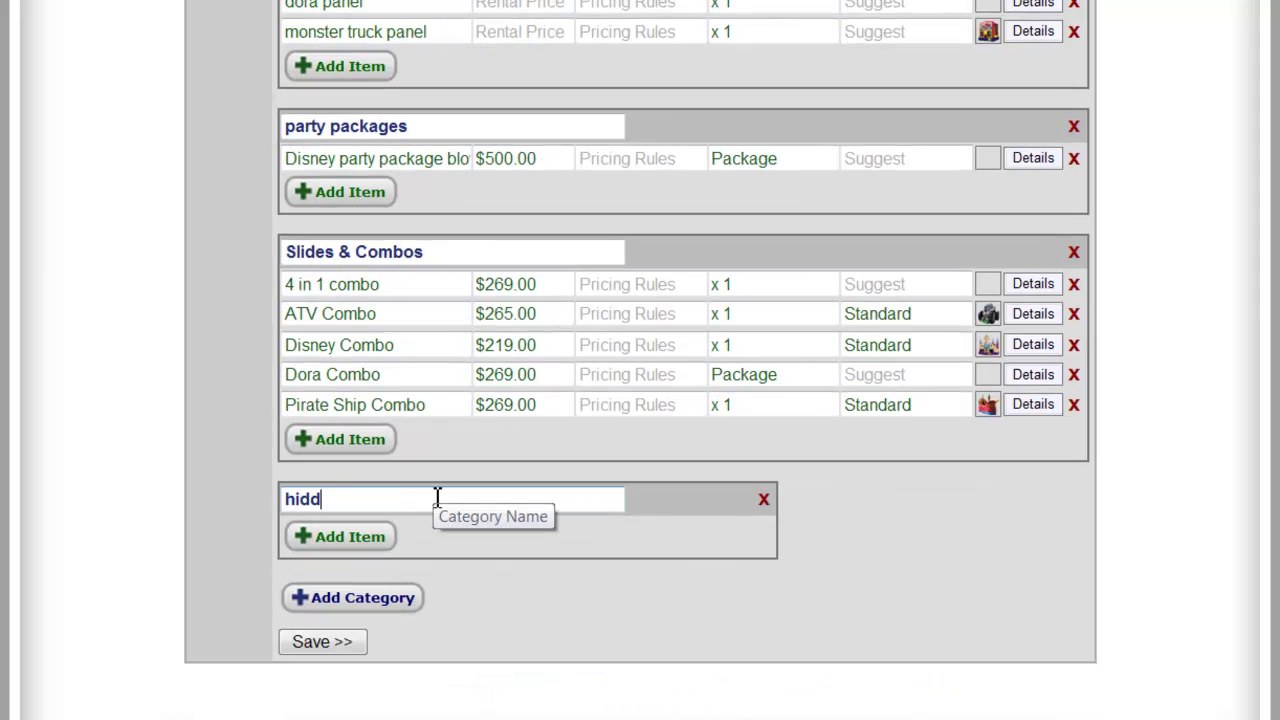
text( add-ons)
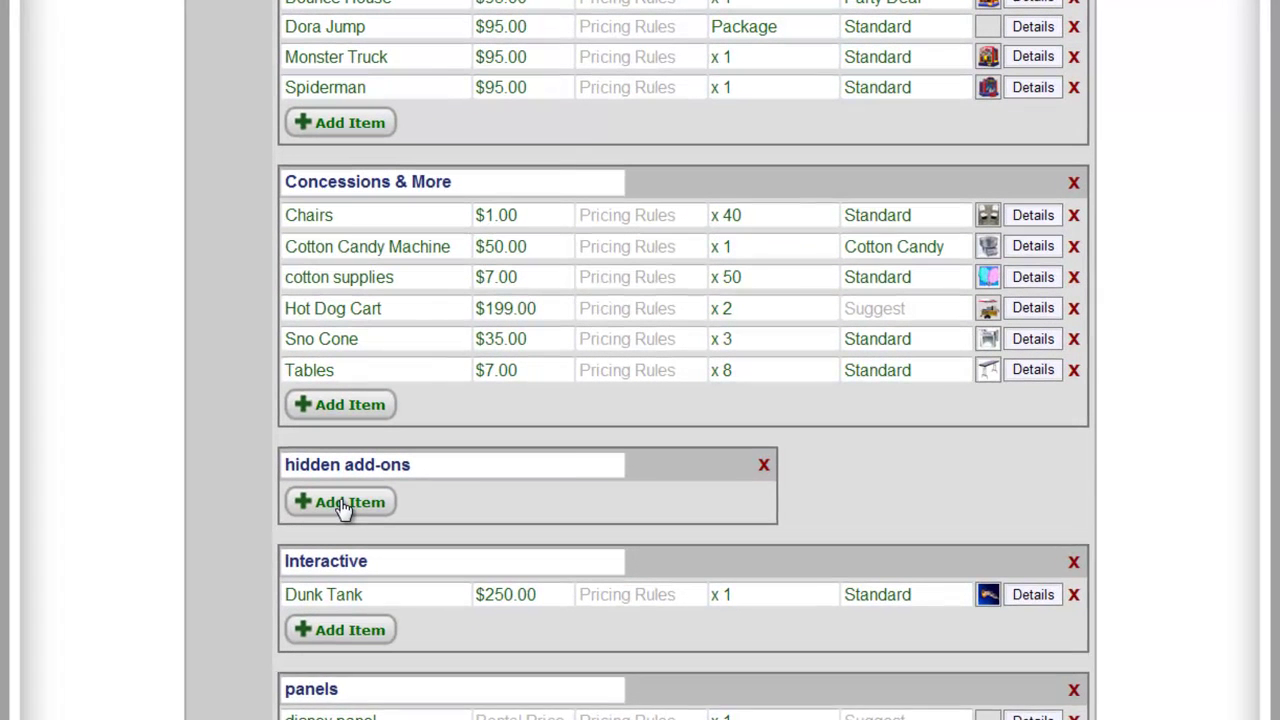
click(392, 478)
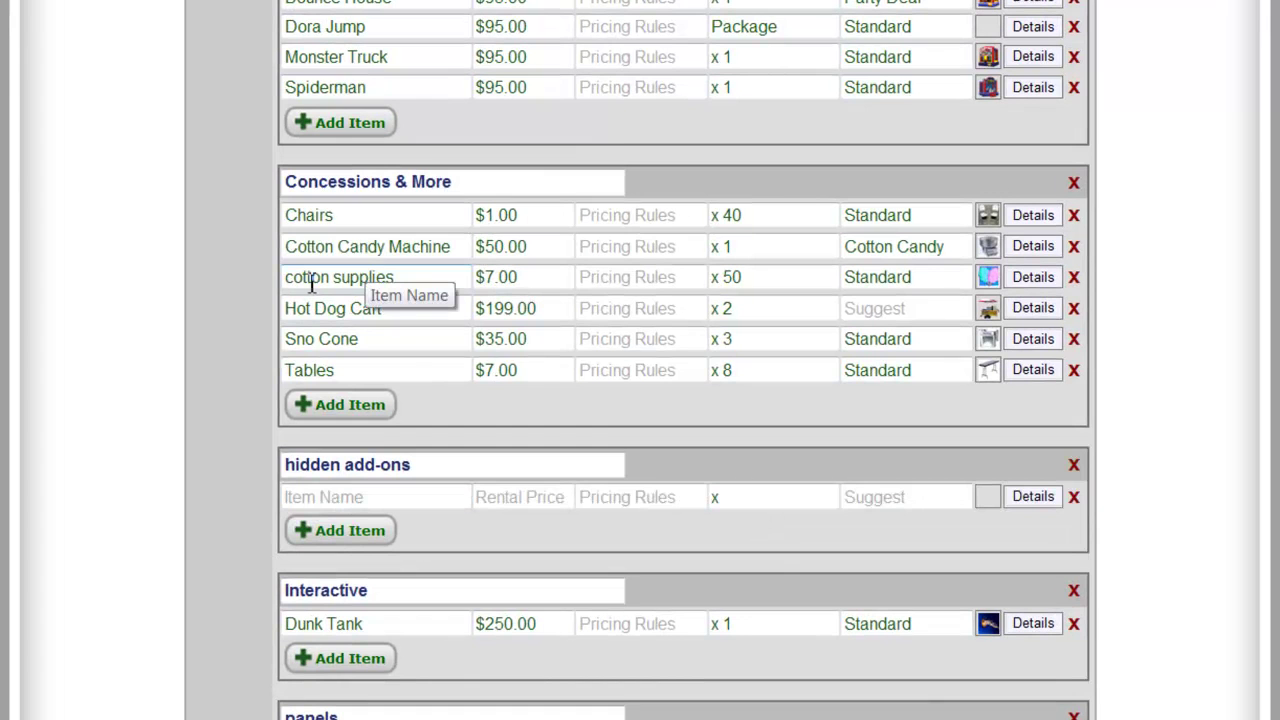
- Move the cotton supplies name from Concessions into the new row and price it 7.00
triple_click(411, 284)
key(ctrl+c)
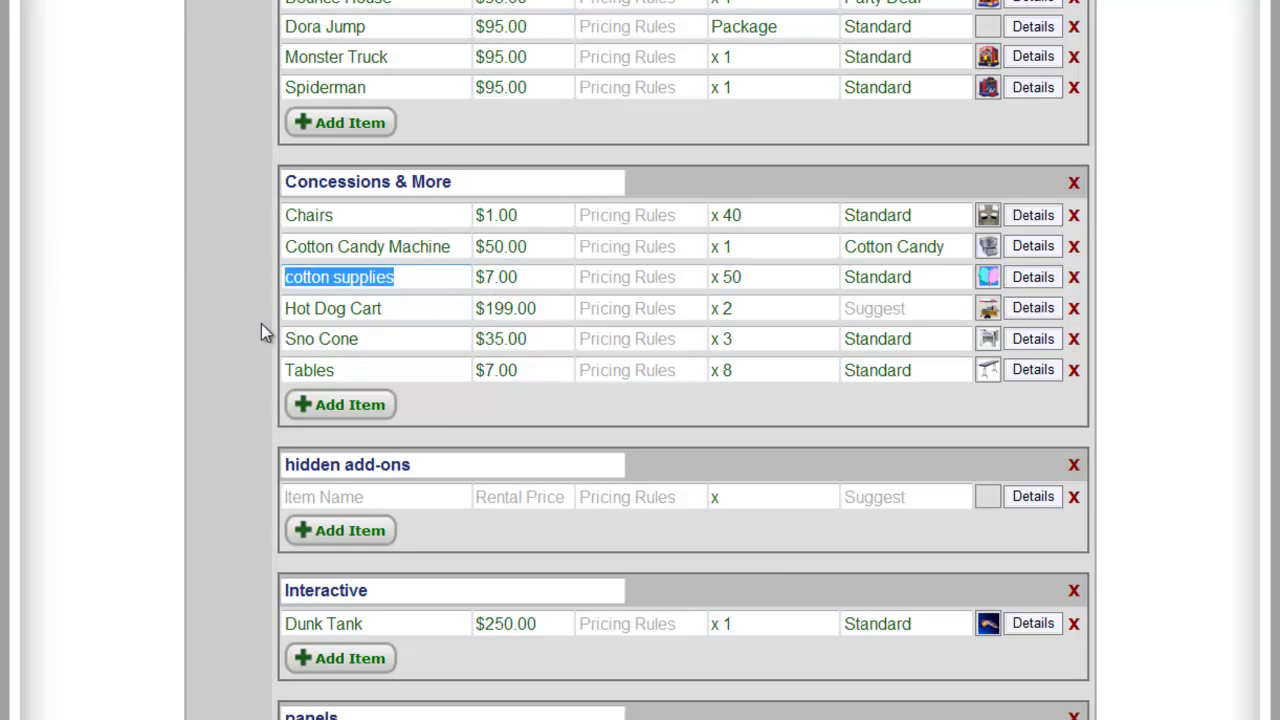
key(BackSpace)
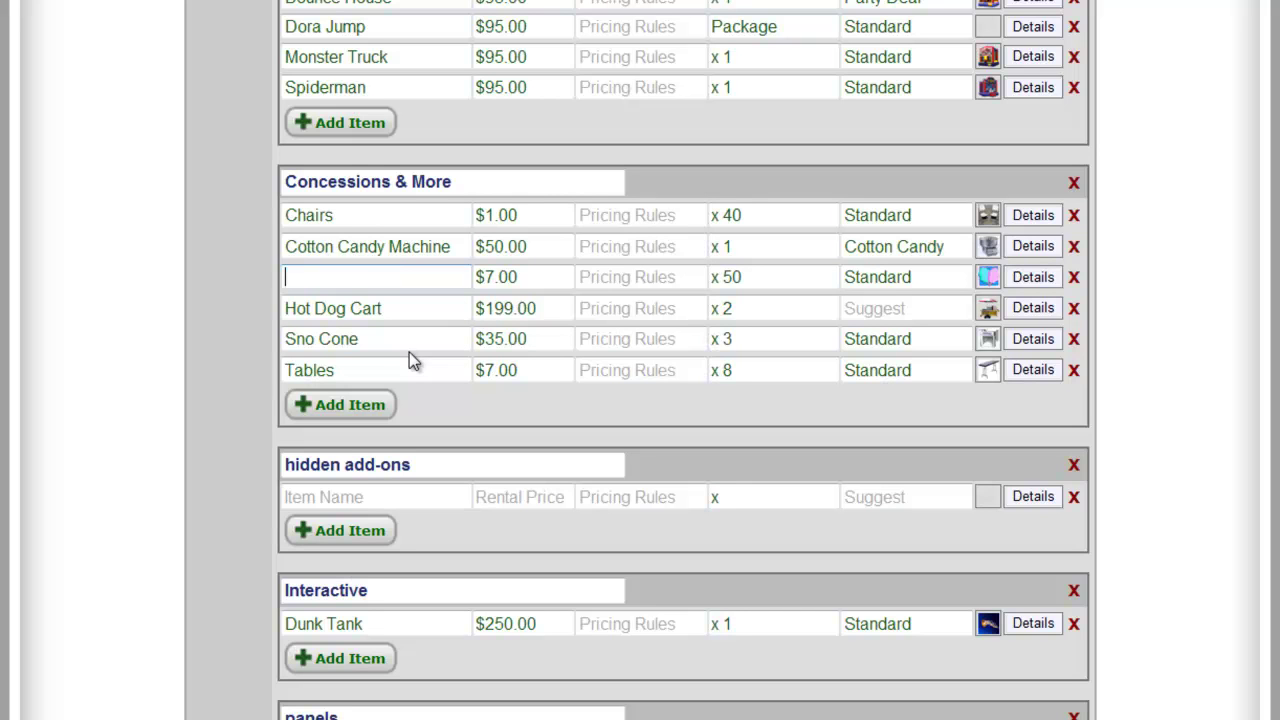
click(346, 503)
key(ctrl+v)
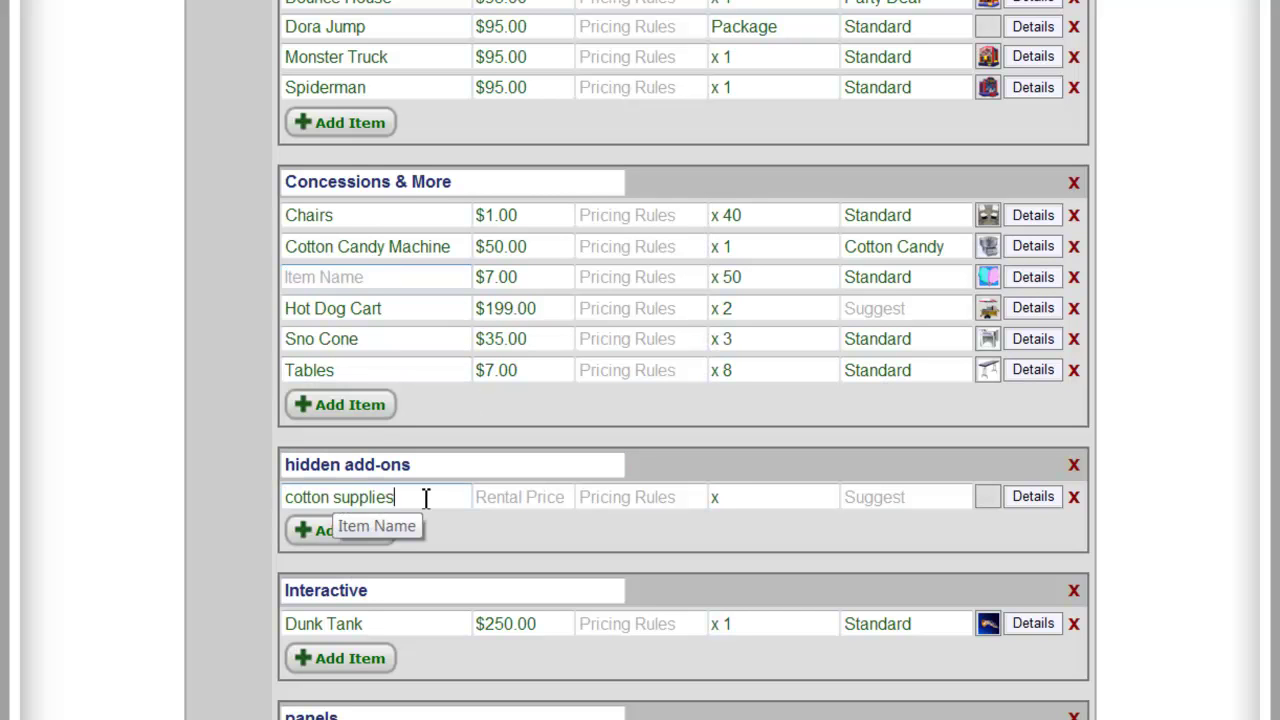
click(532, 497)
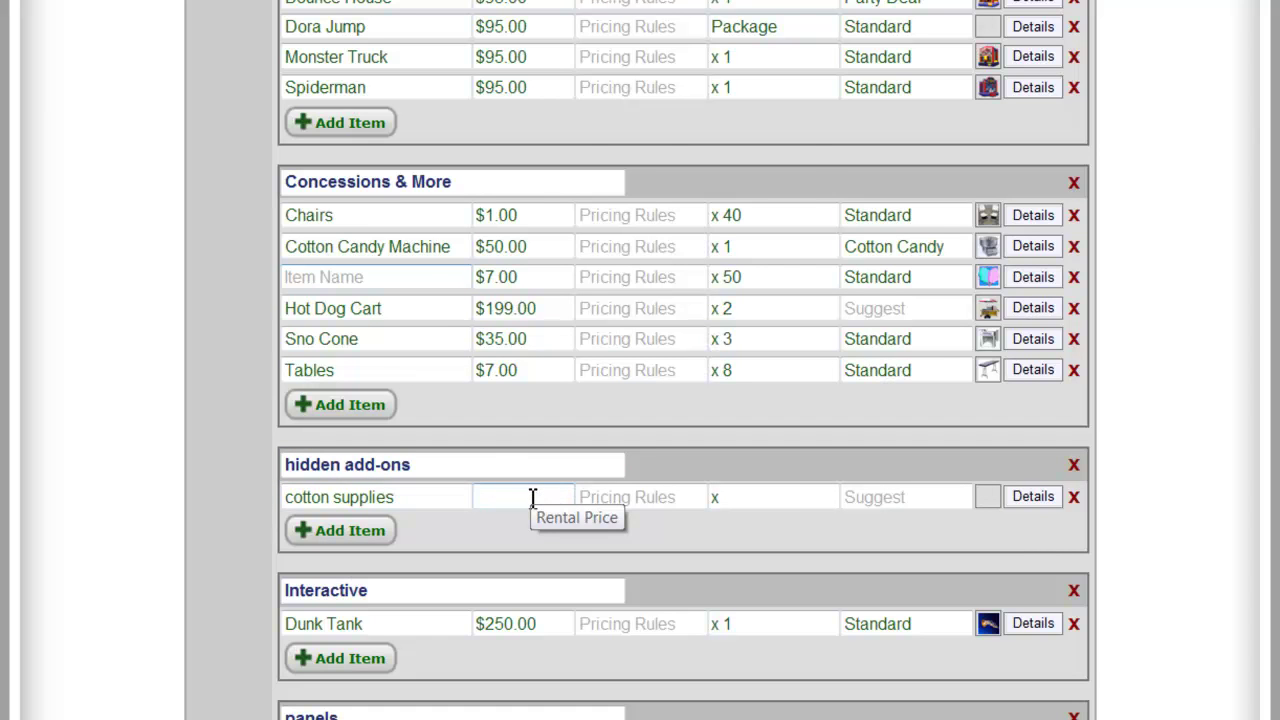
text(7.00)
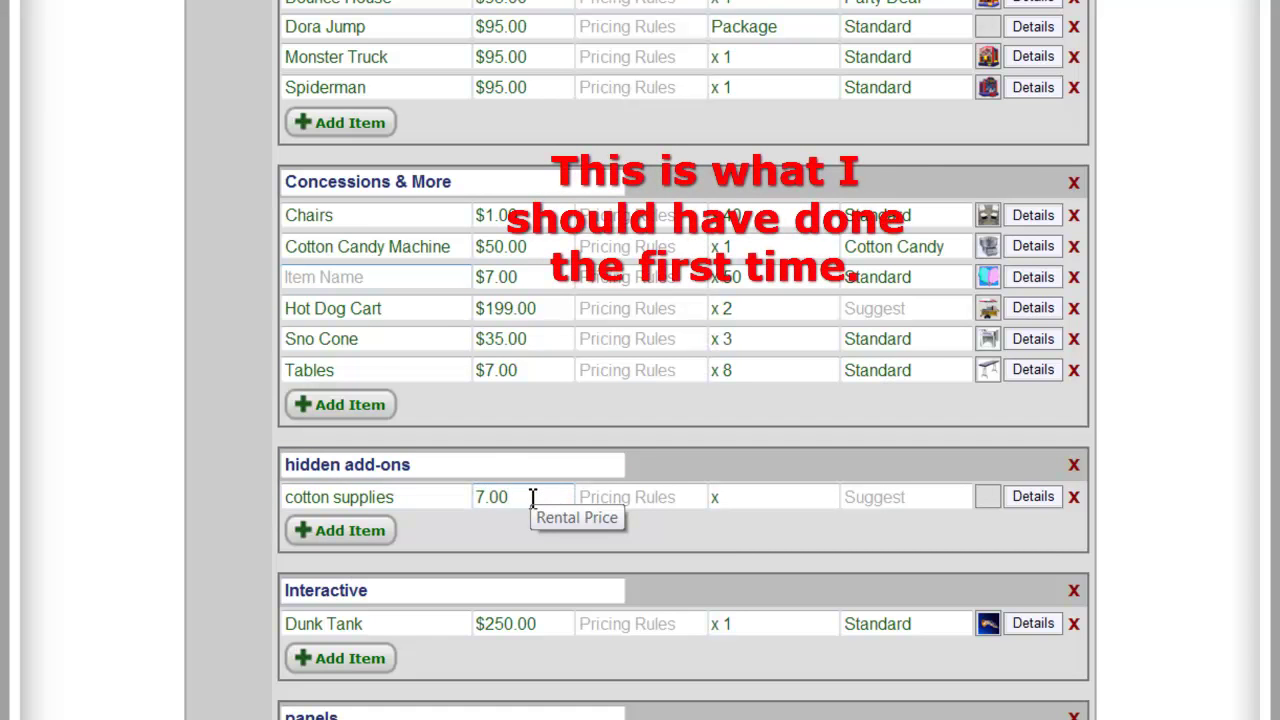
- Set the hidden cotton supplies item's quantity to 50
click(776, 494)
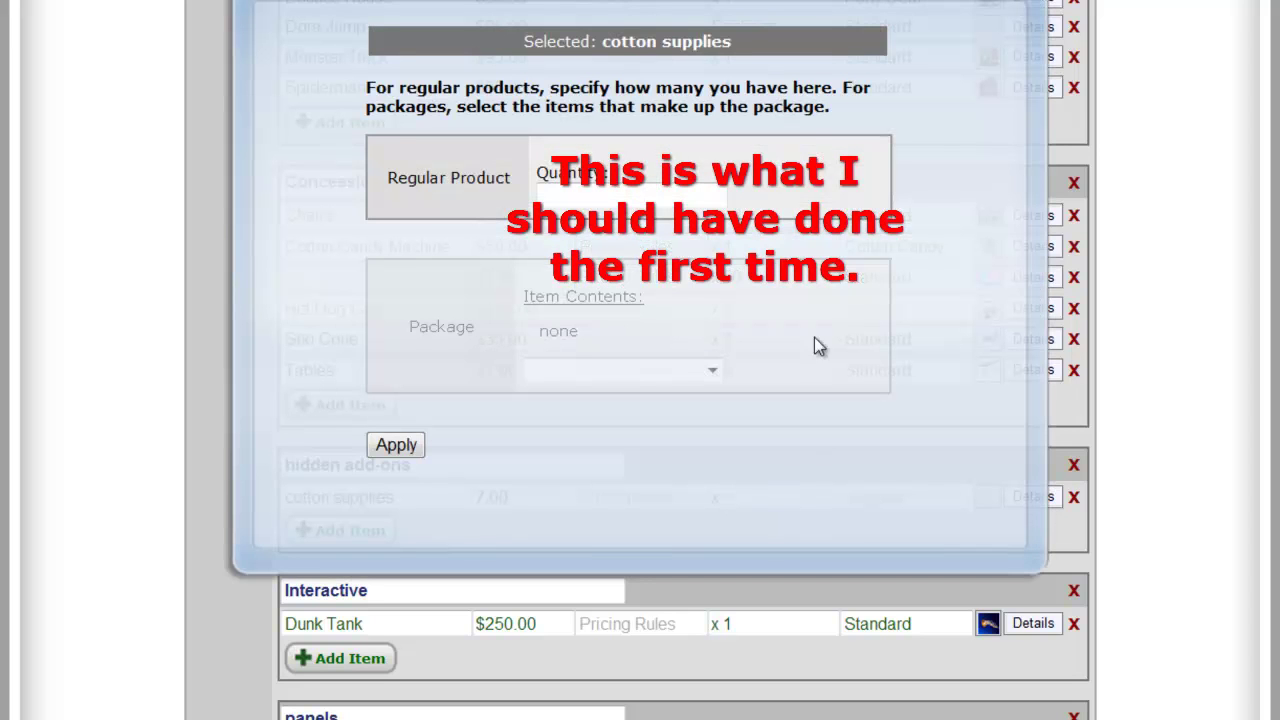
click(674, 196)
text(50)
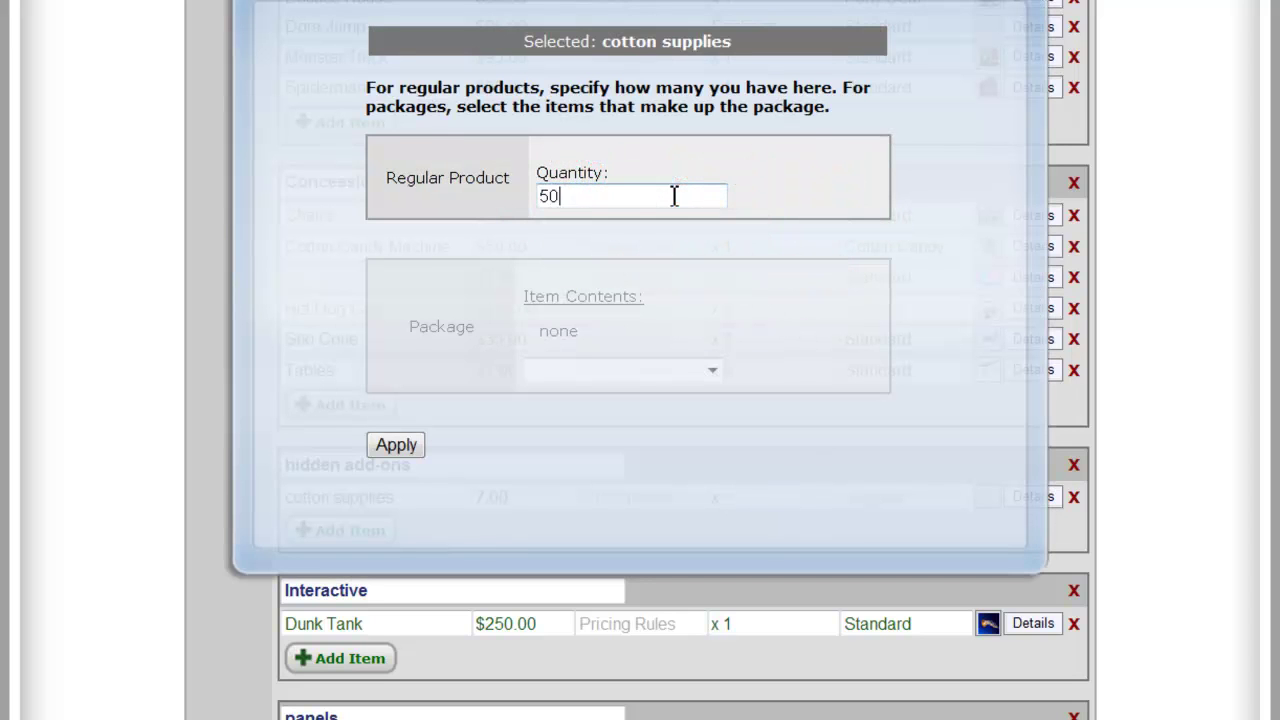
click(395, 445)
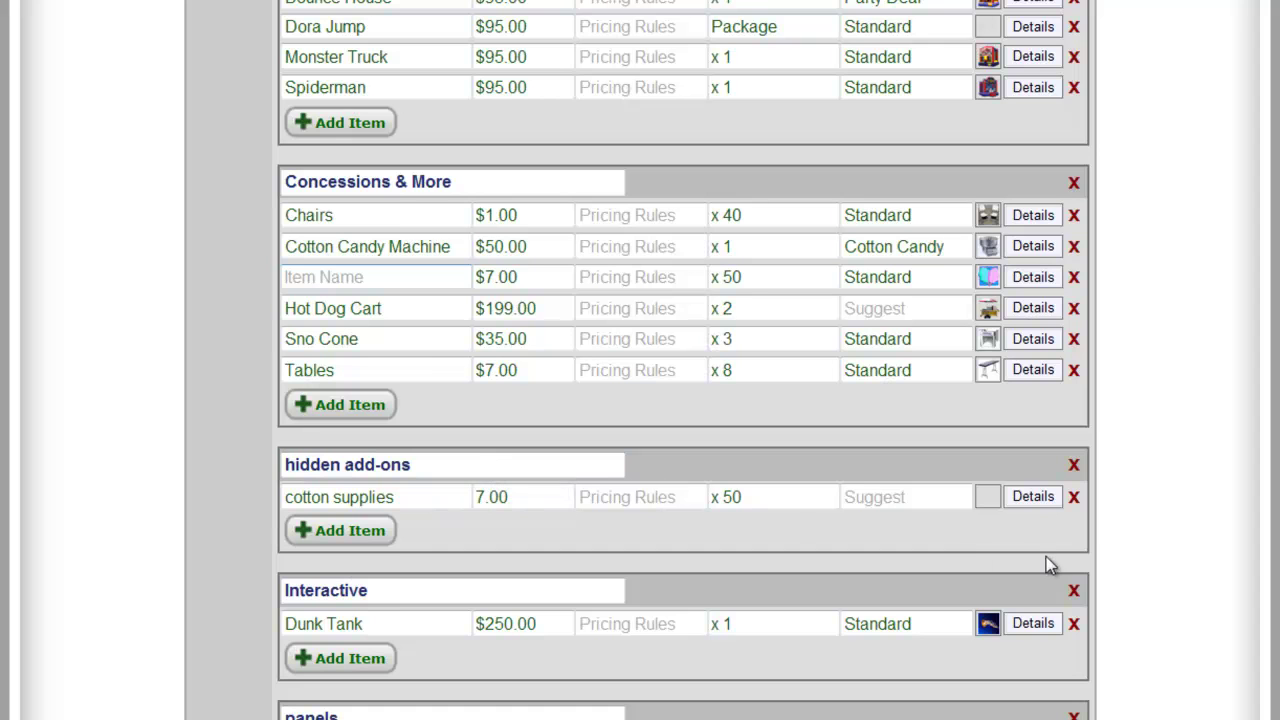
- Give it the cotton candy picture from the ERS Image Library's Concessions category
click(984, 507)
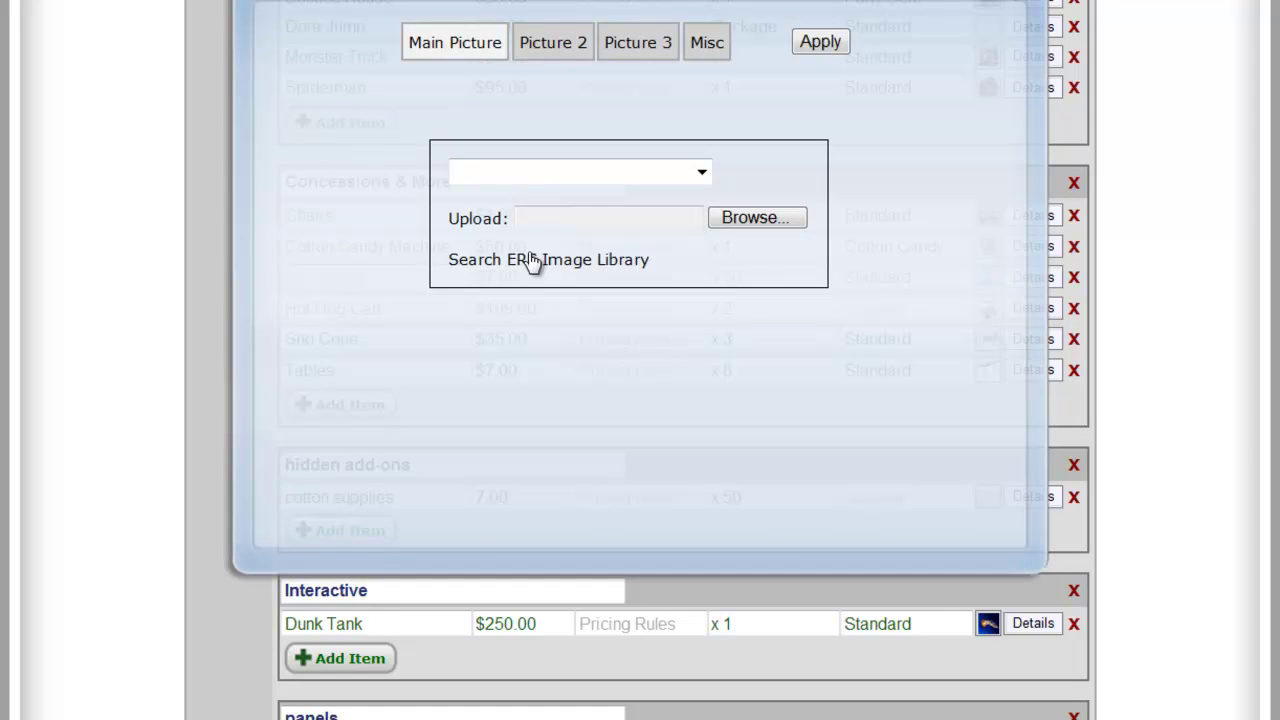
click(520, 262)
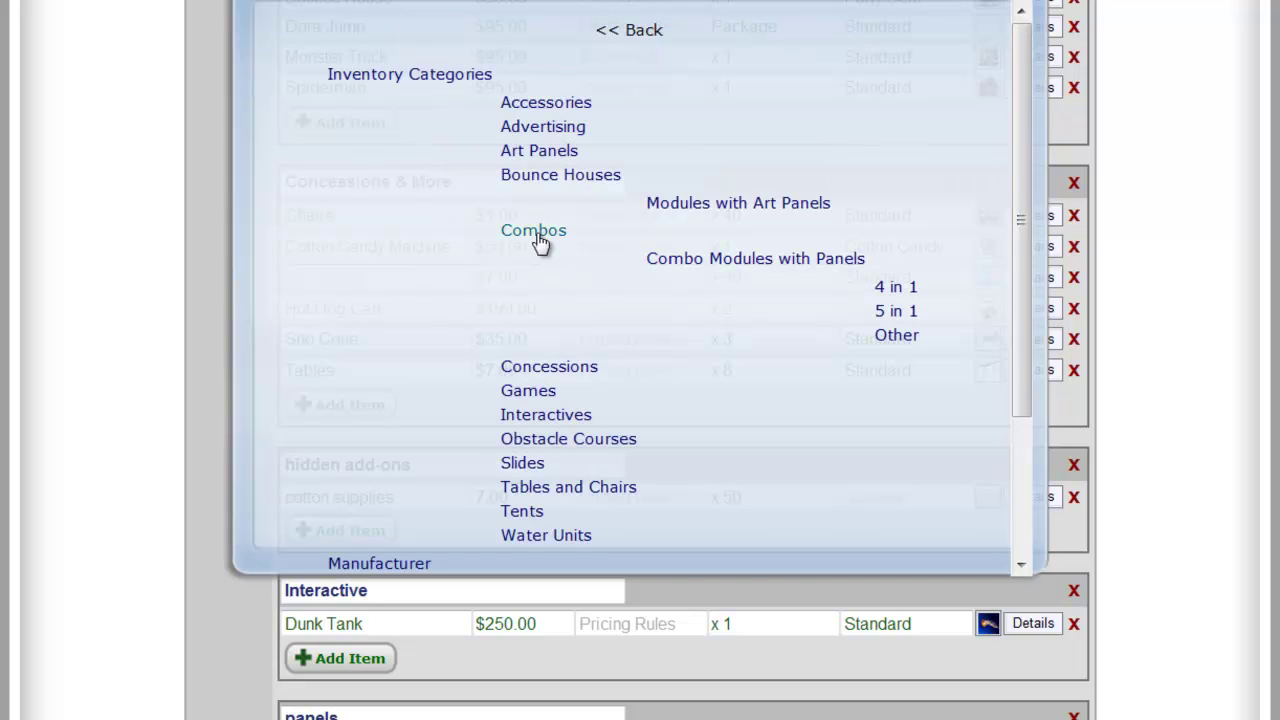
click(541, 370)
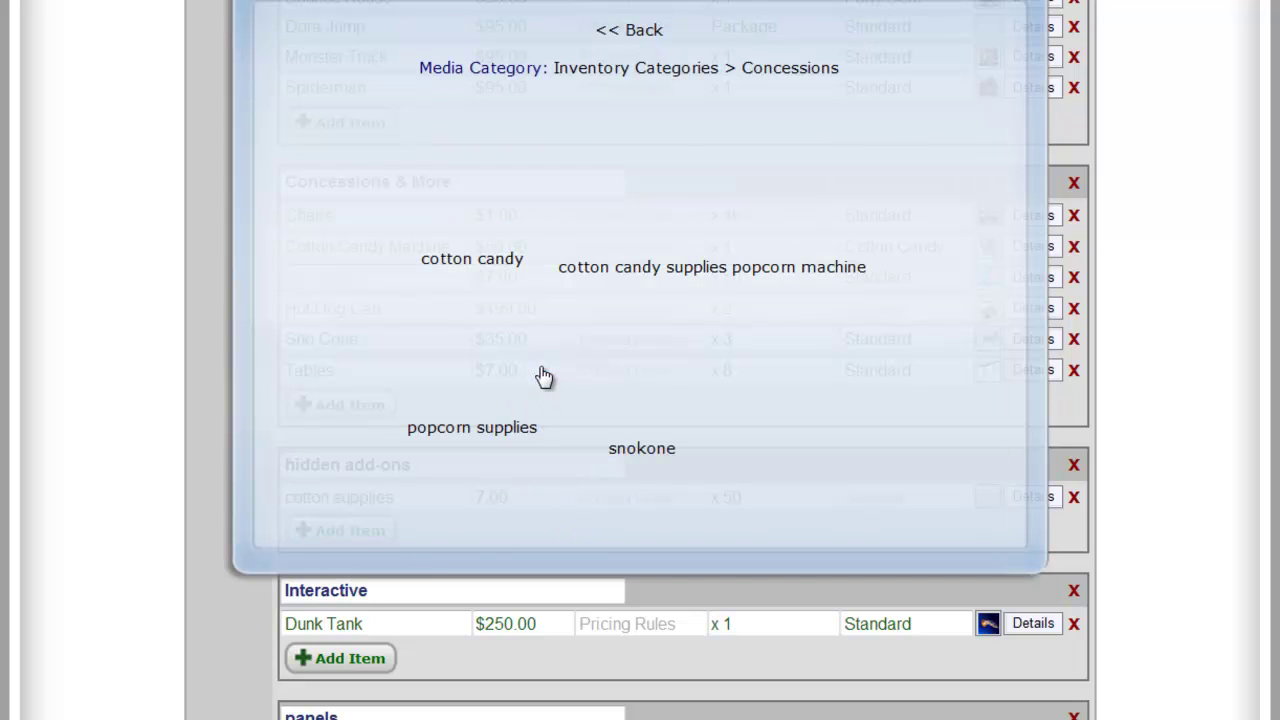
click(628, 204)
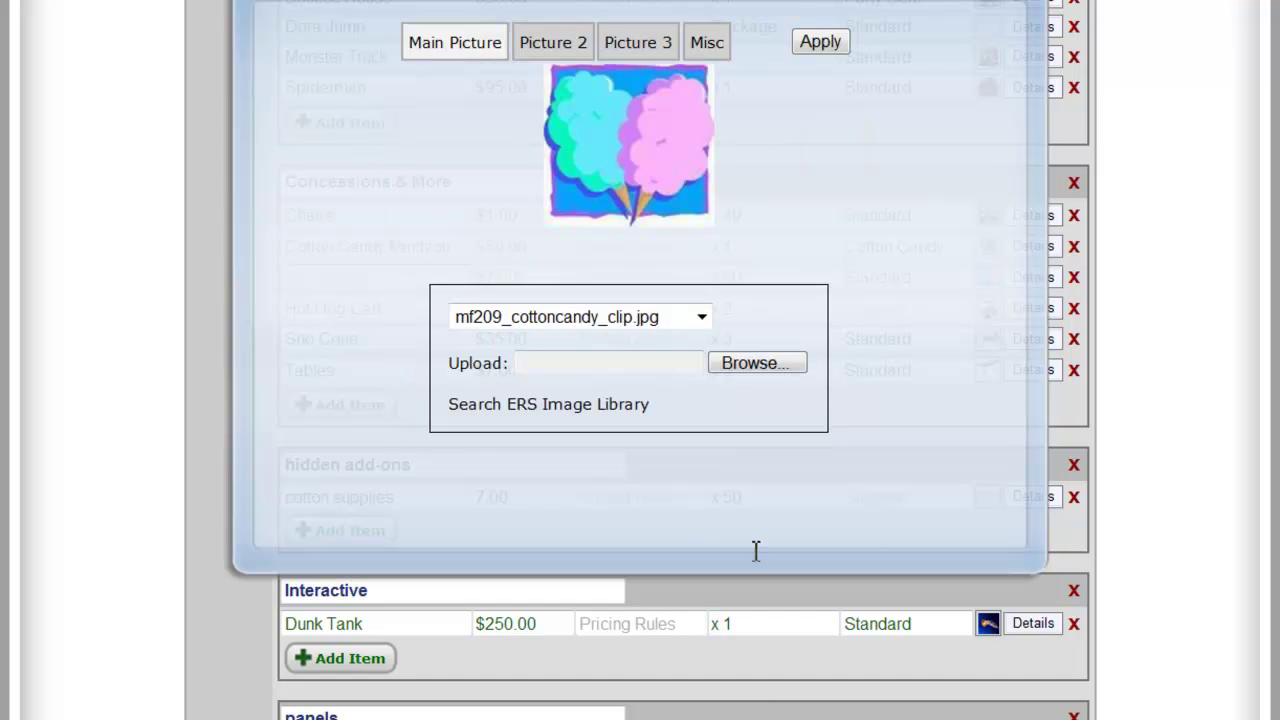
click(822, 43)
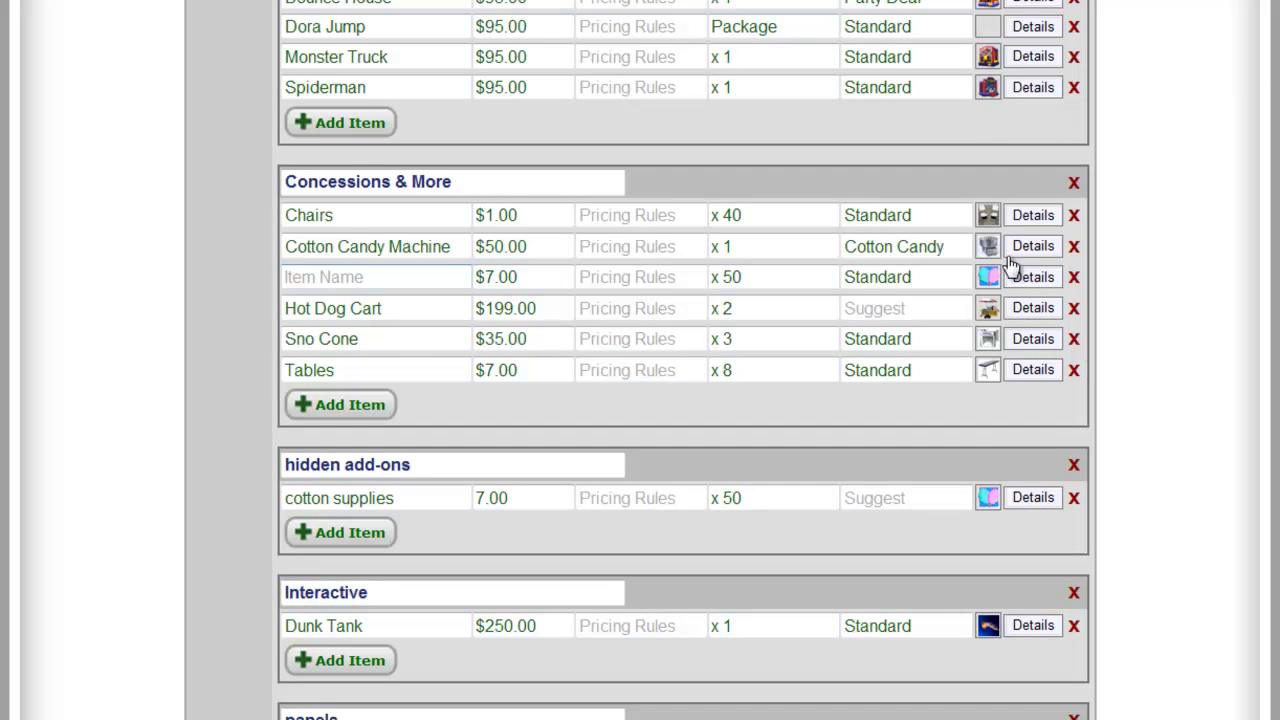
- Delete the emptied Concessions & More row and scroll down the inventory page
click(1074, 278)
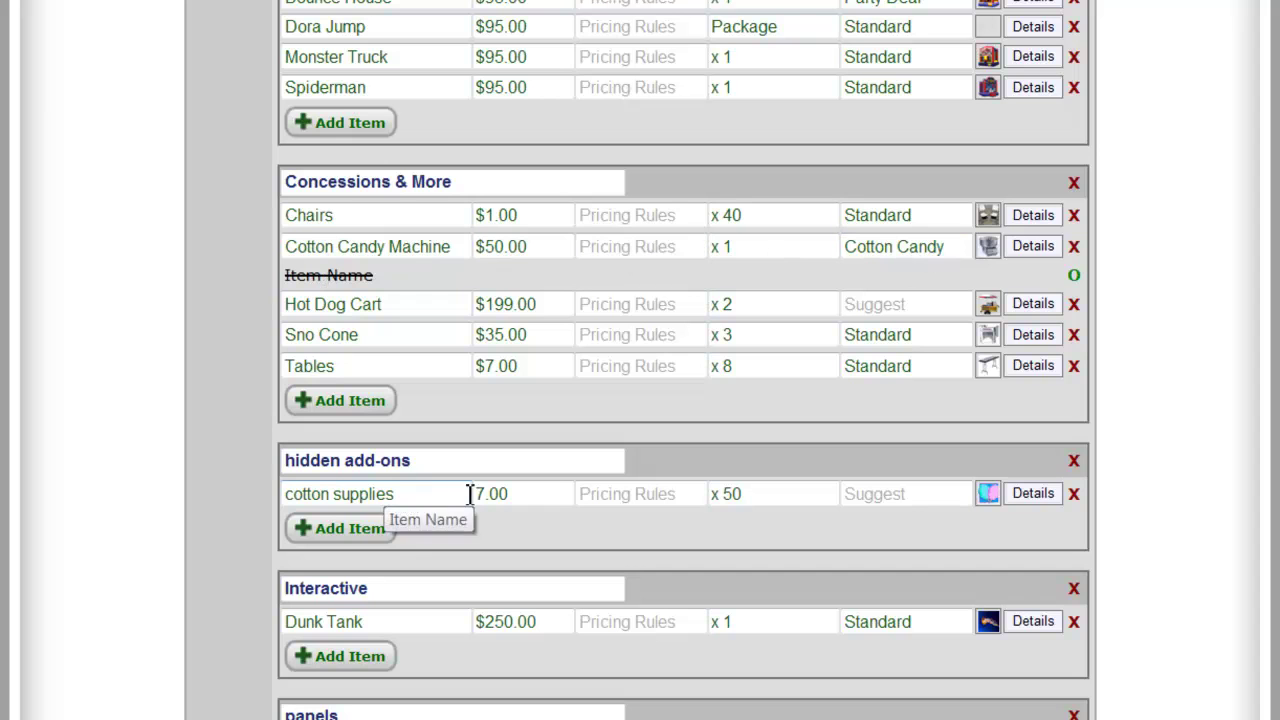
scroll(811, 548, down, 5)
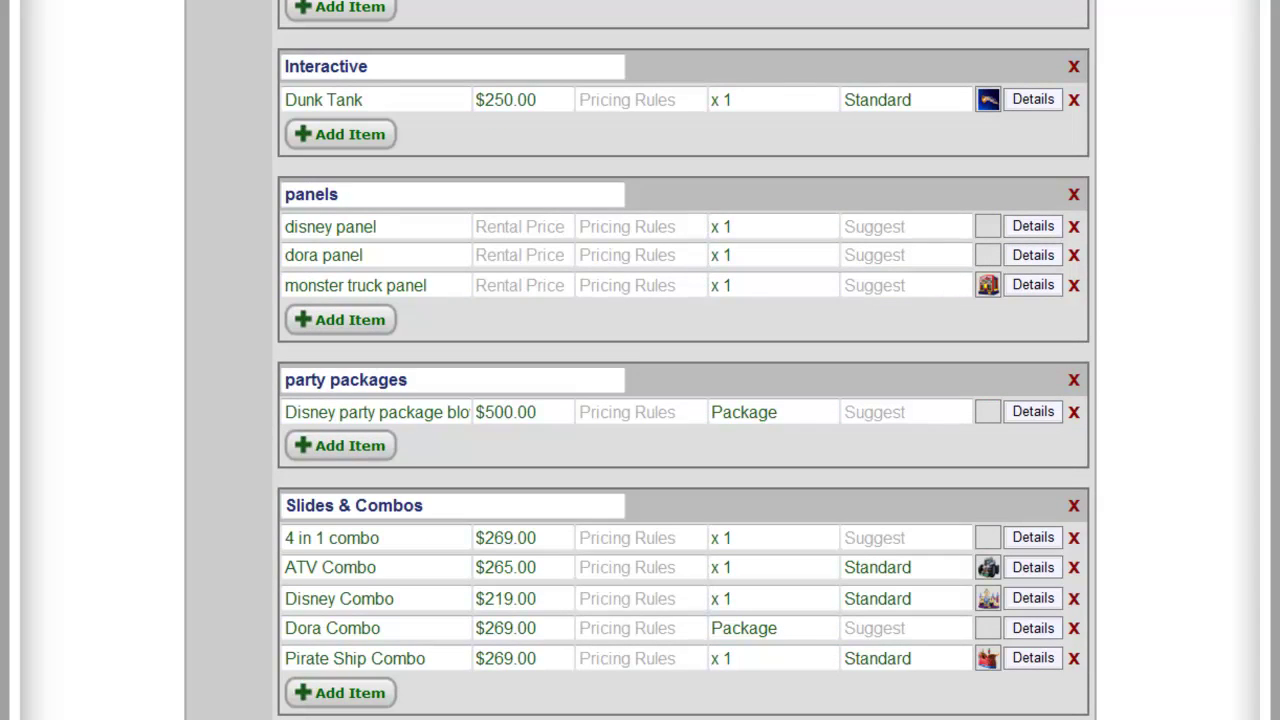
scroll(325, 640, down, 2)
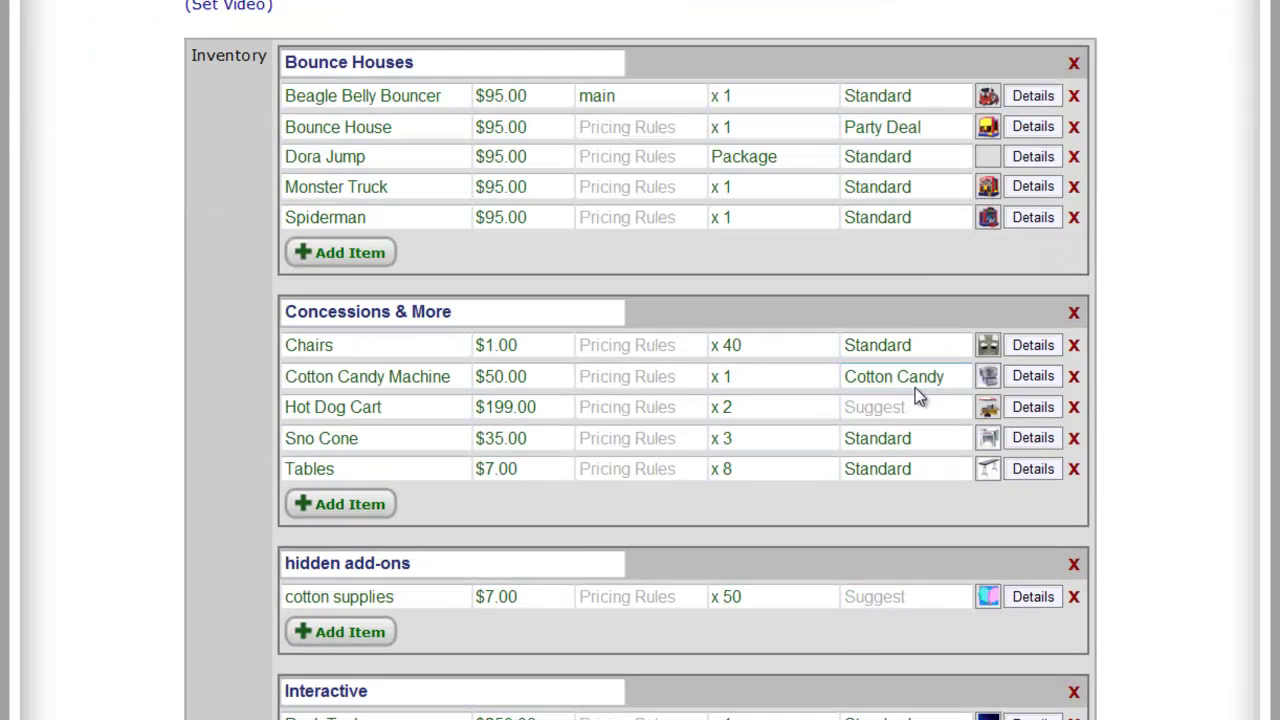
- Add cotton supplies to the Cotton Candy Machine's Cotton Candy suggestion list and save it
click(869, 380)
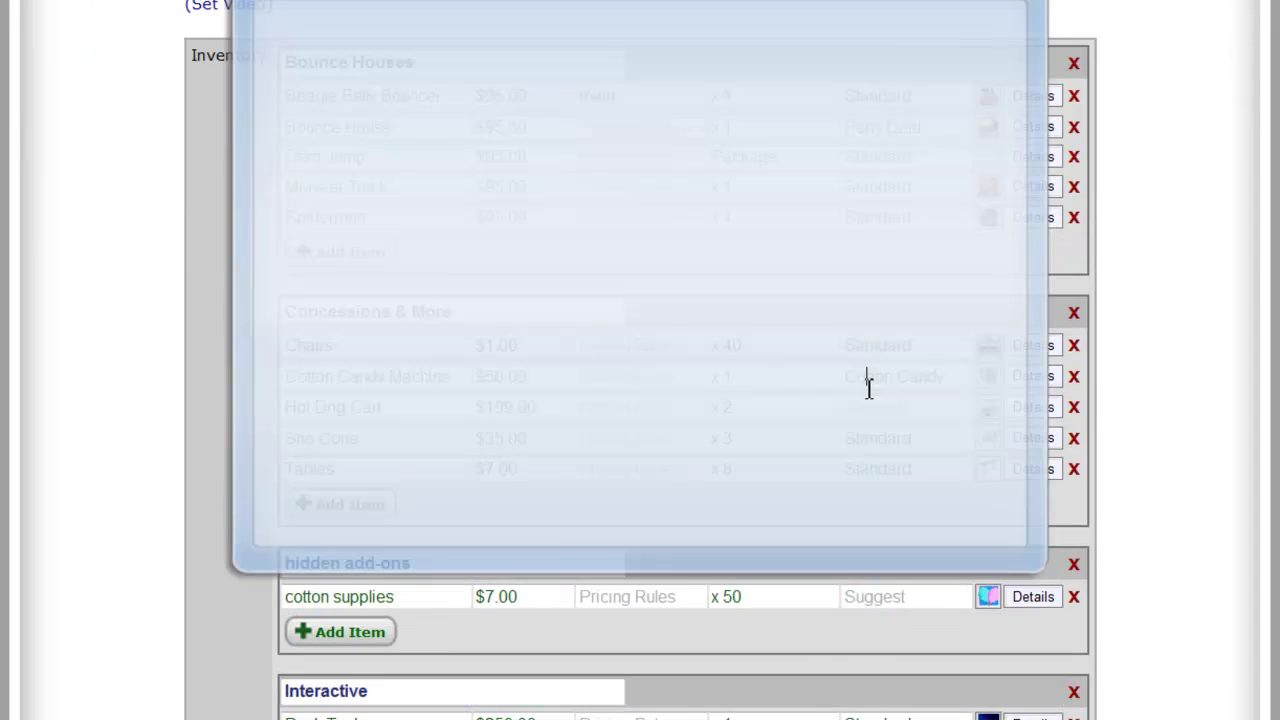
click(593, 331)
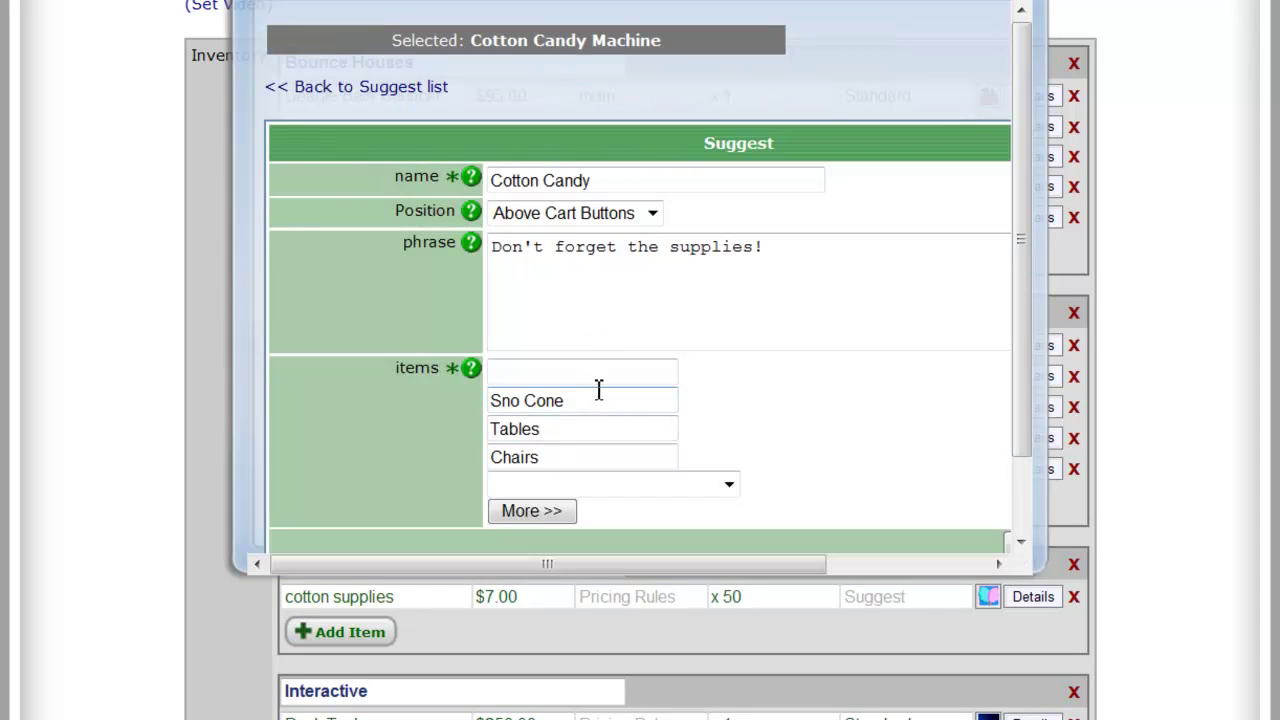
click(620, 372)
click(670, 378)
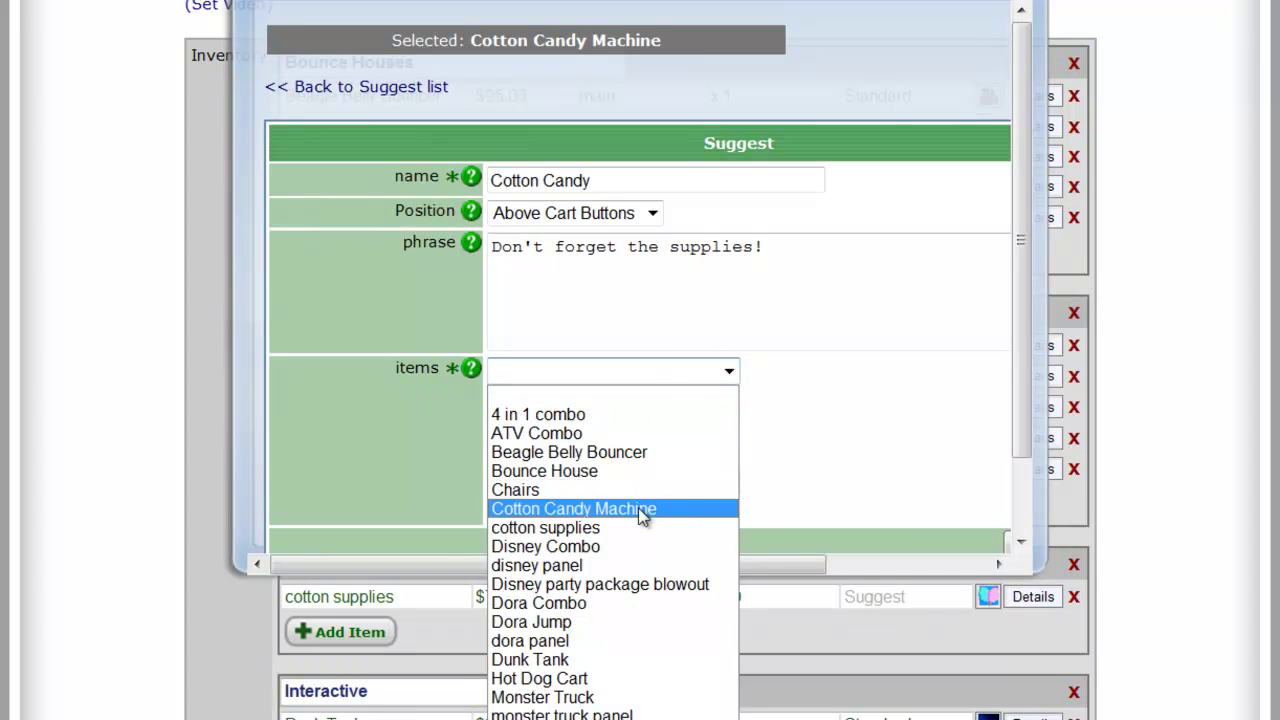
click(603, 529)
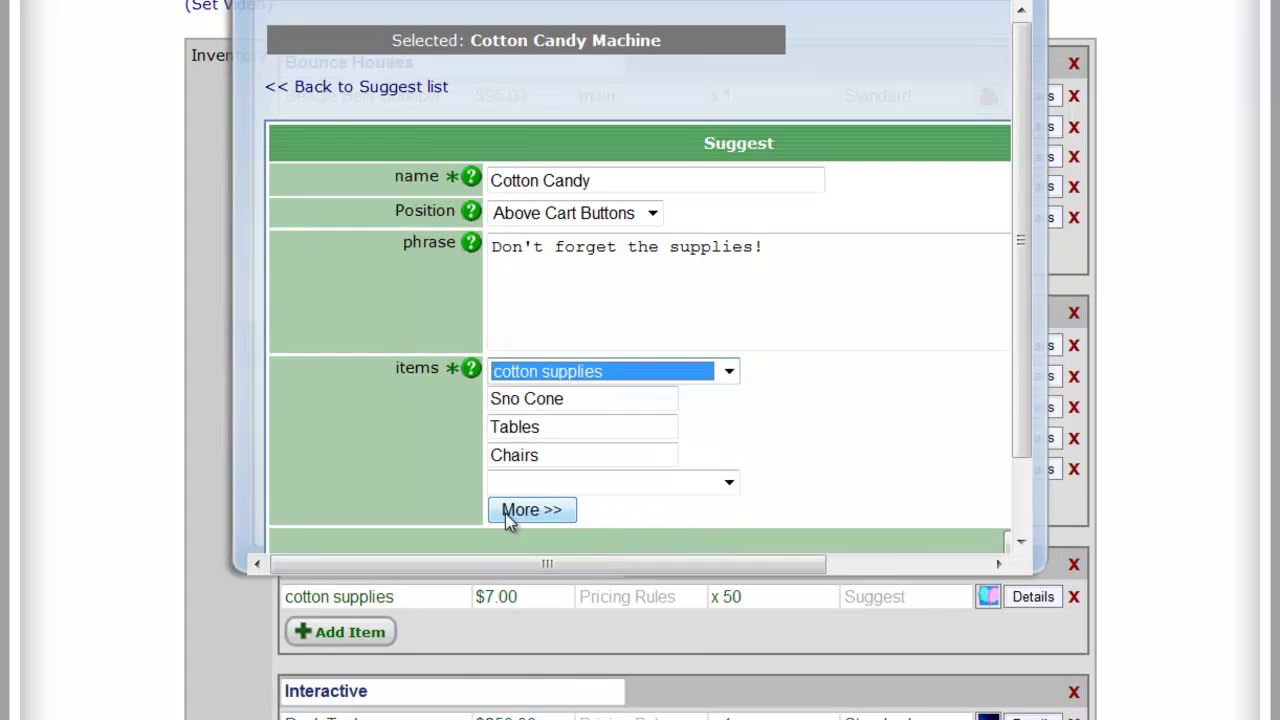
drag(740, 568, 895, 566)
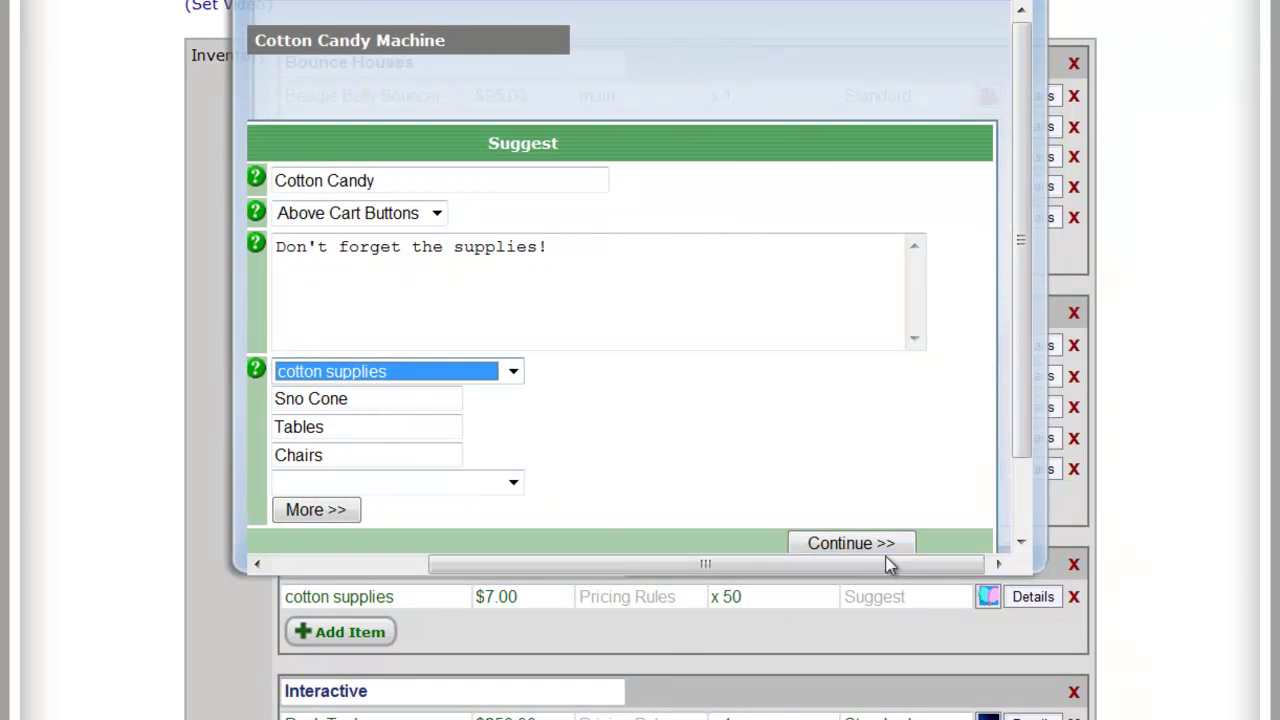
click(850, 545)
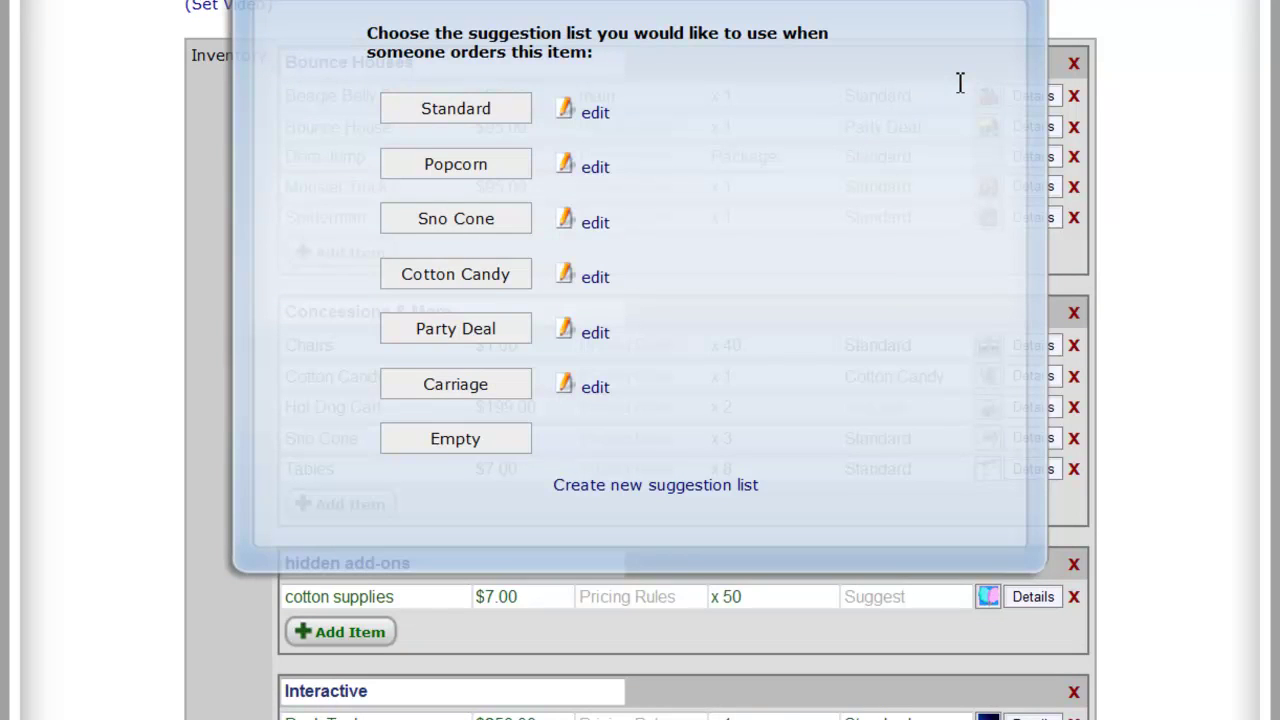
click(1043, 3)
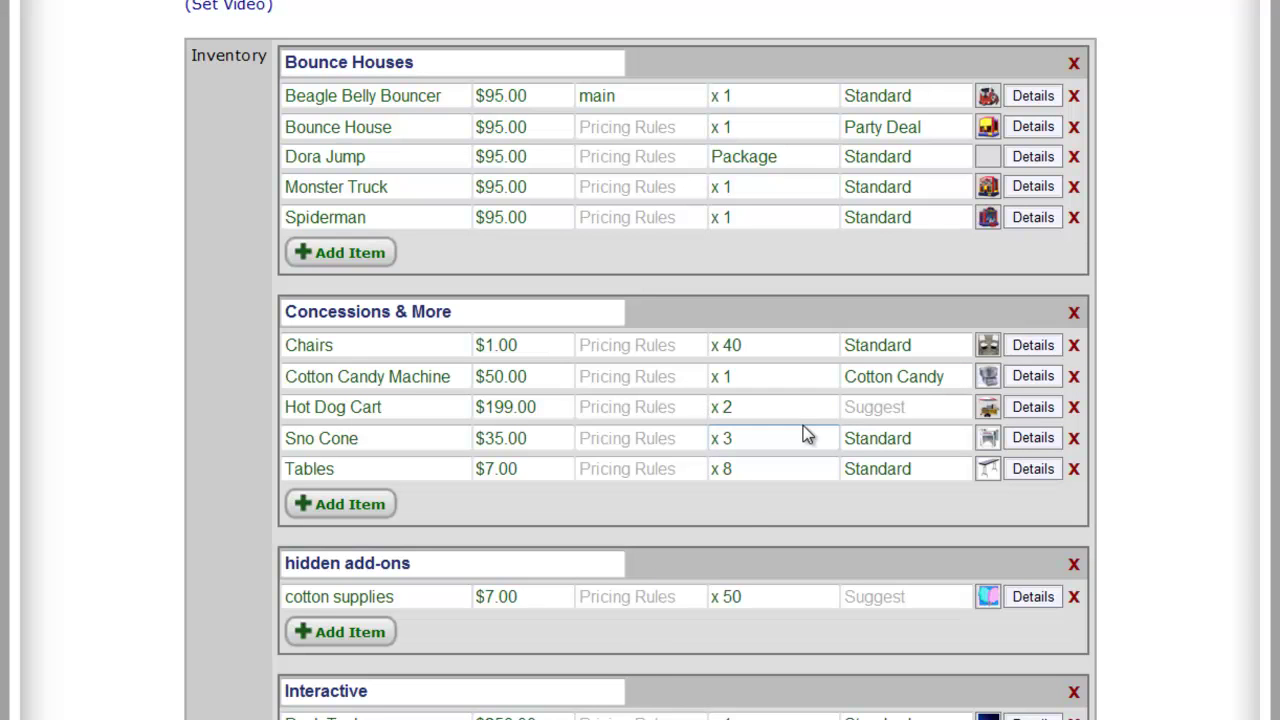
- Add a new hidden add-on named 'cotton candy machine special', correcting the typo in 'candy'
scroll(796, 433, down, 4)
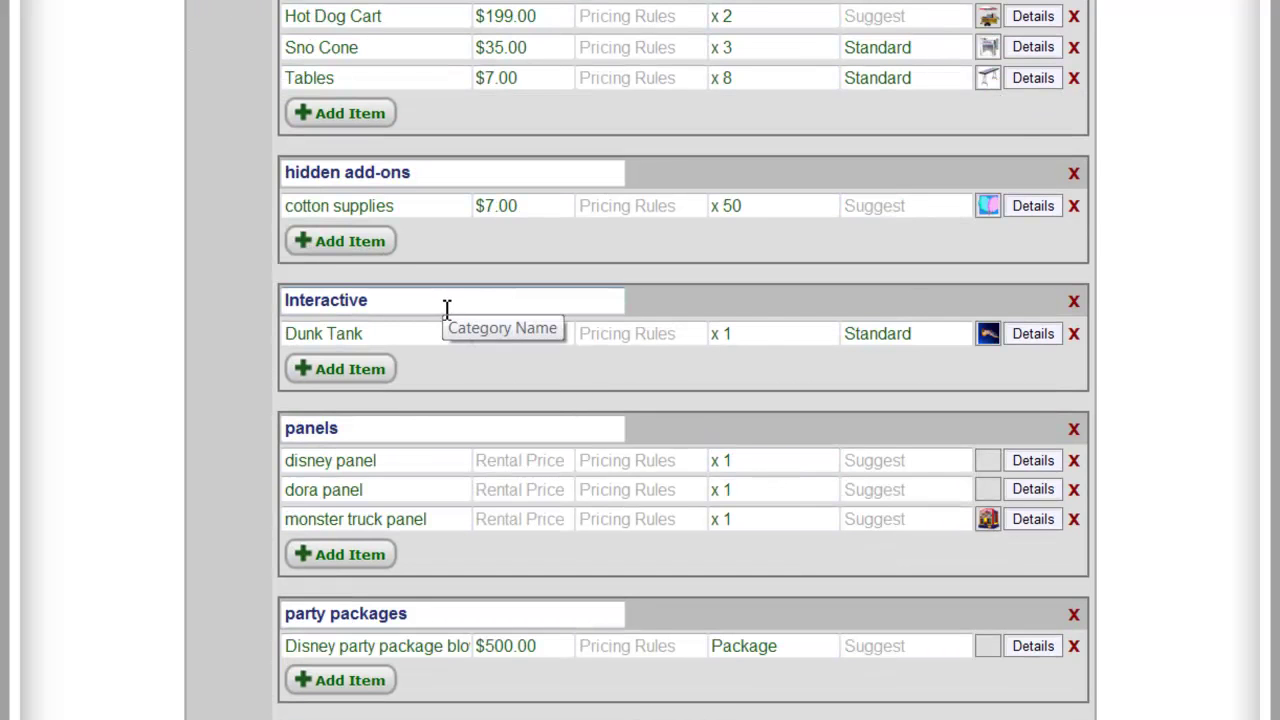
click(368, 250)
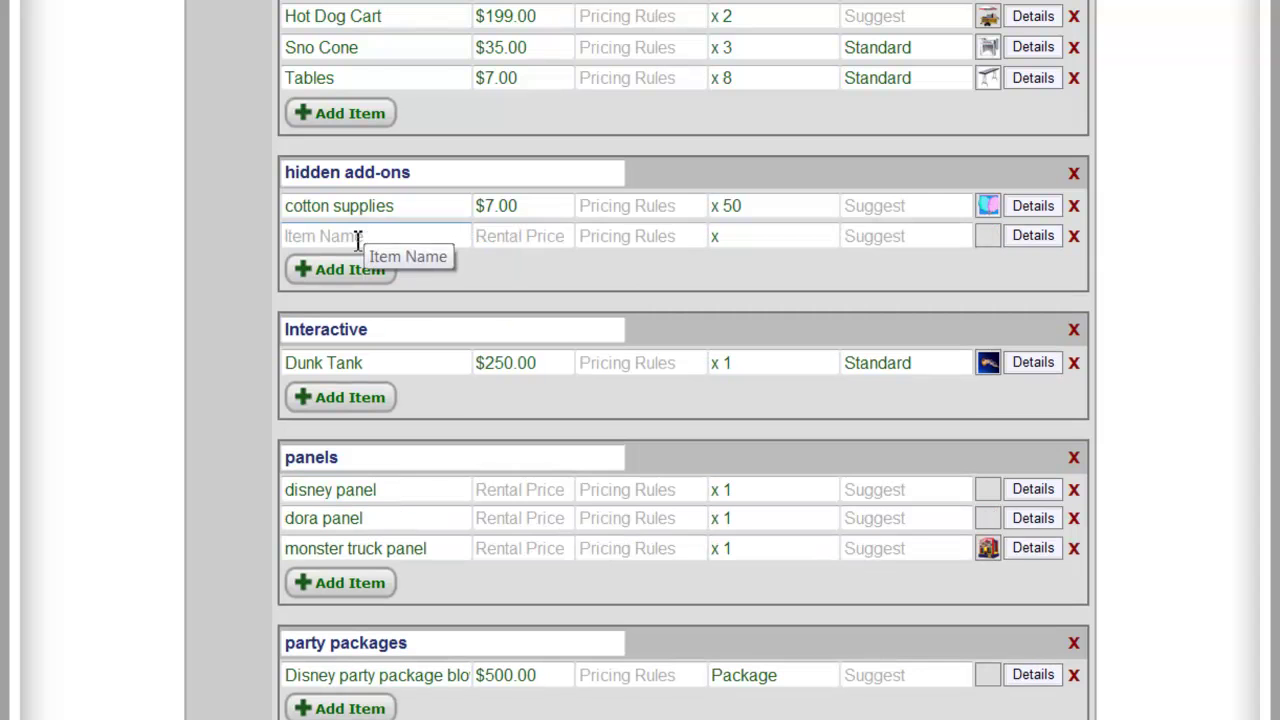
click(345, 237)
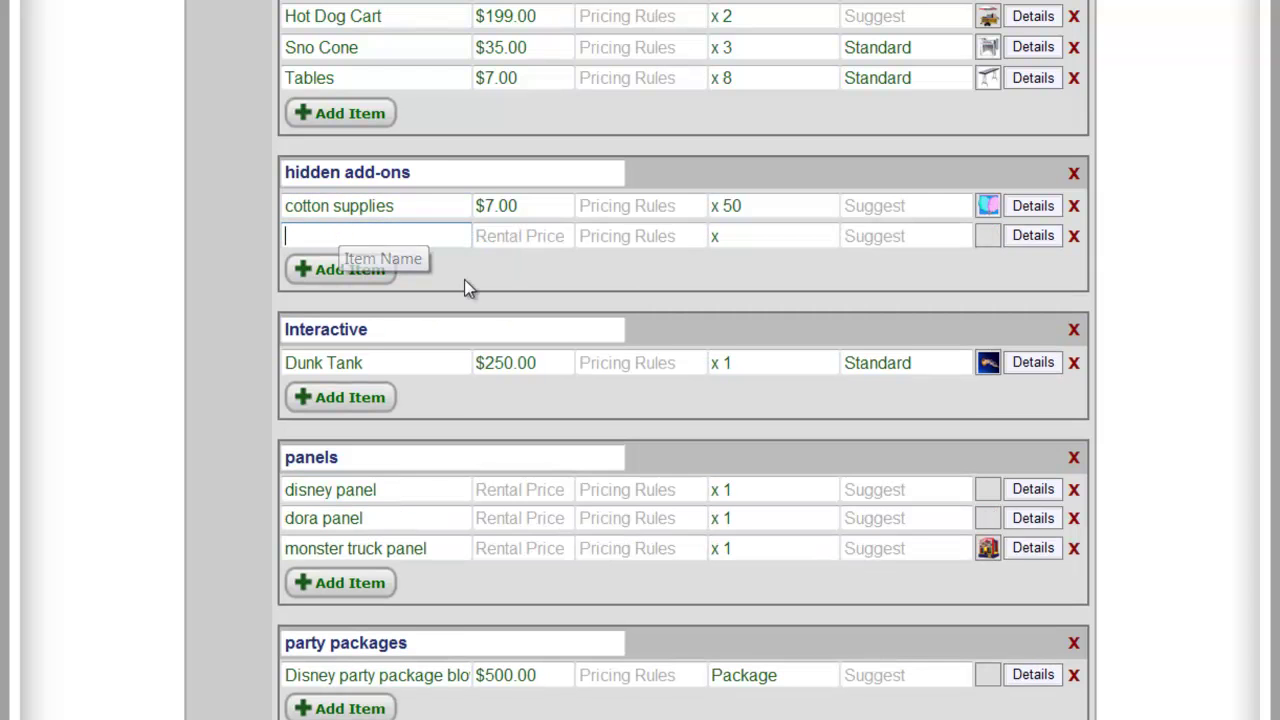
scroll(696, 236, up, 3)
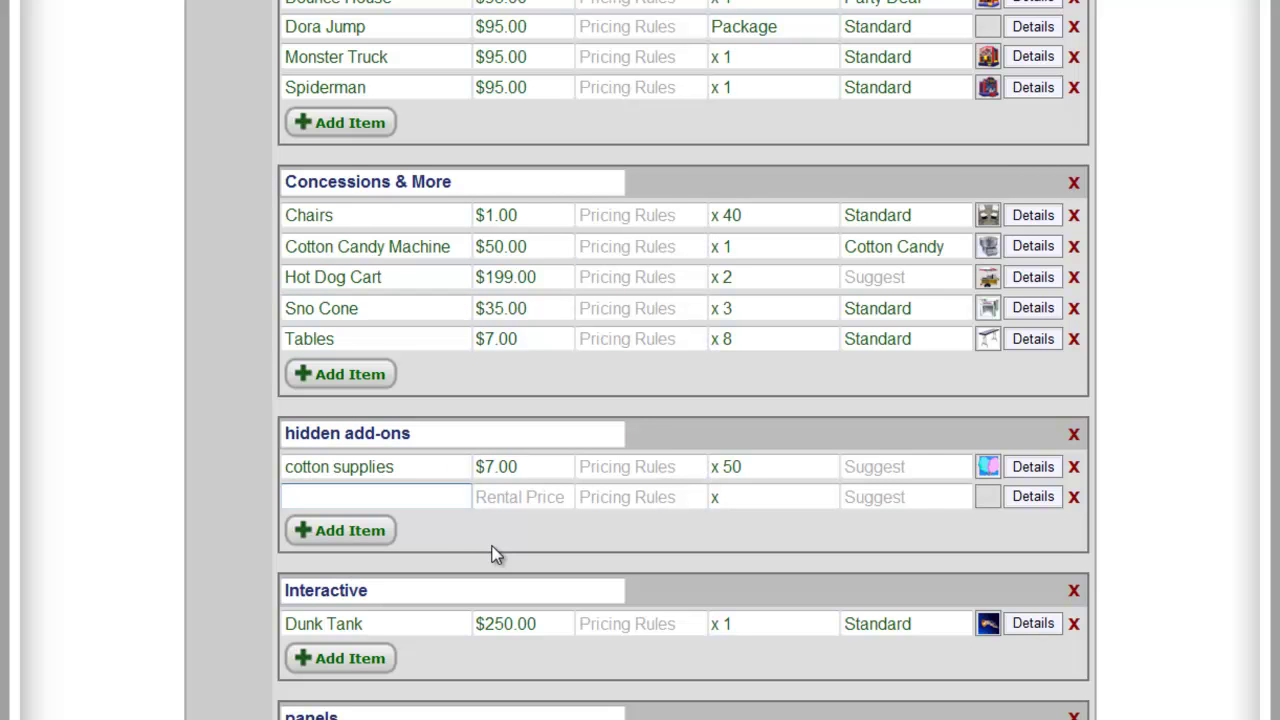
text(cotton cancdy m)
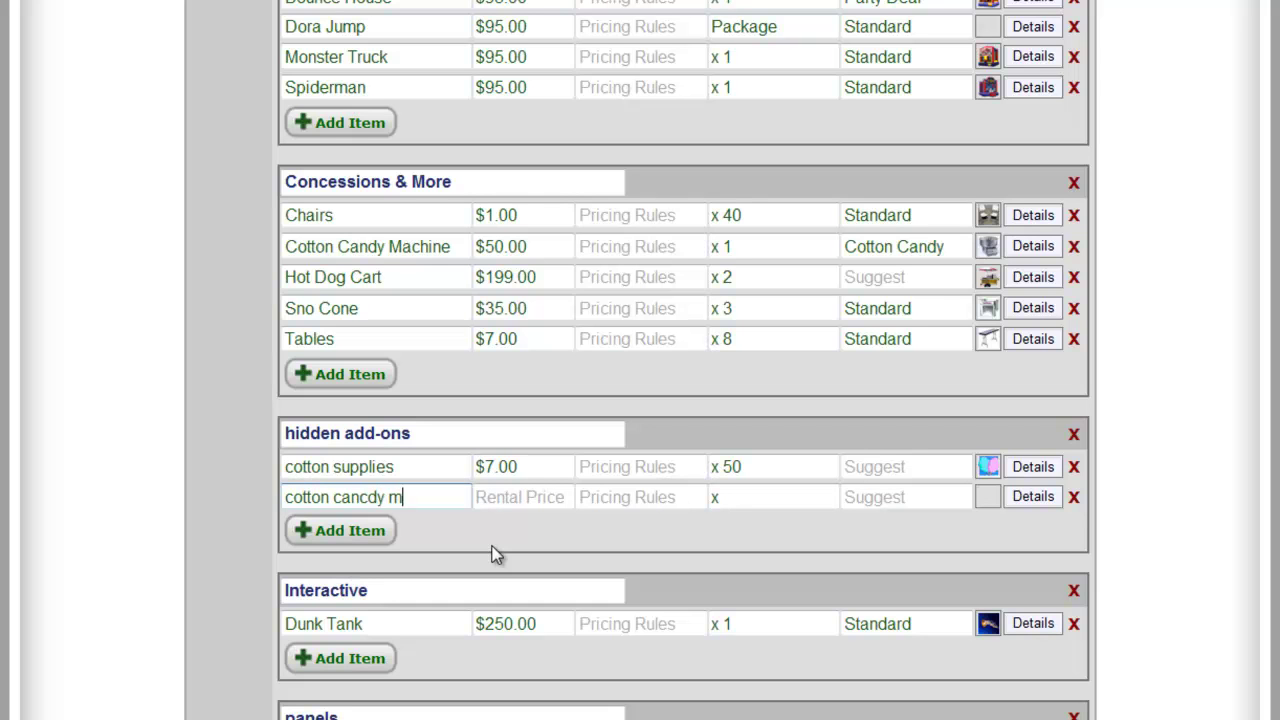
text(achine special)
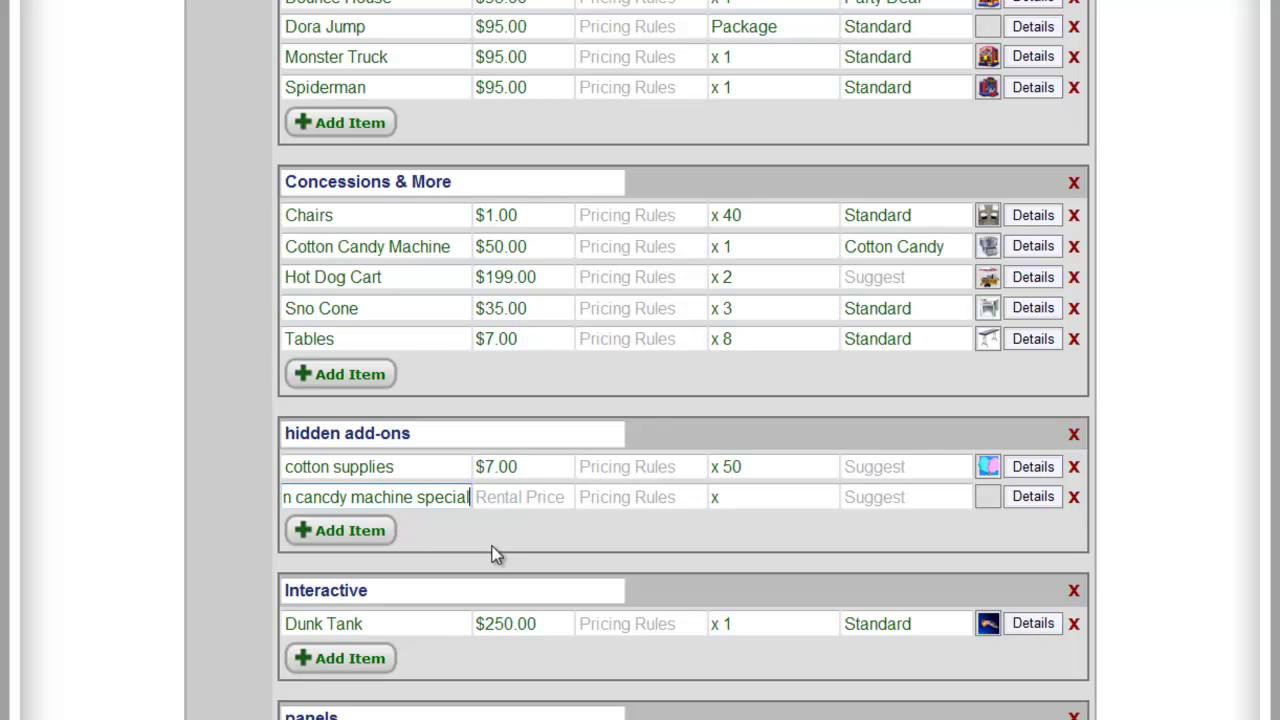
click(334, 497)
key(BackSpace)
- Set the special's rental price to 40.00 and bring up its quantity settings
click(547, 501)
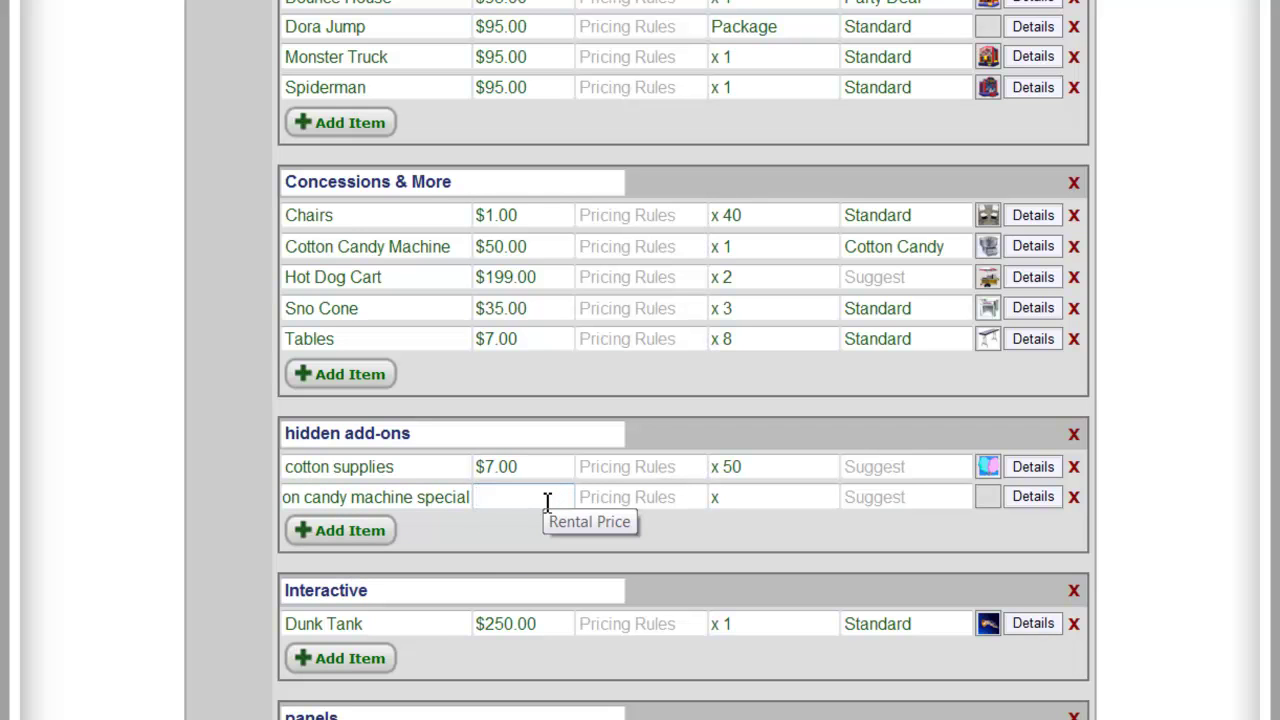
text(40.00)
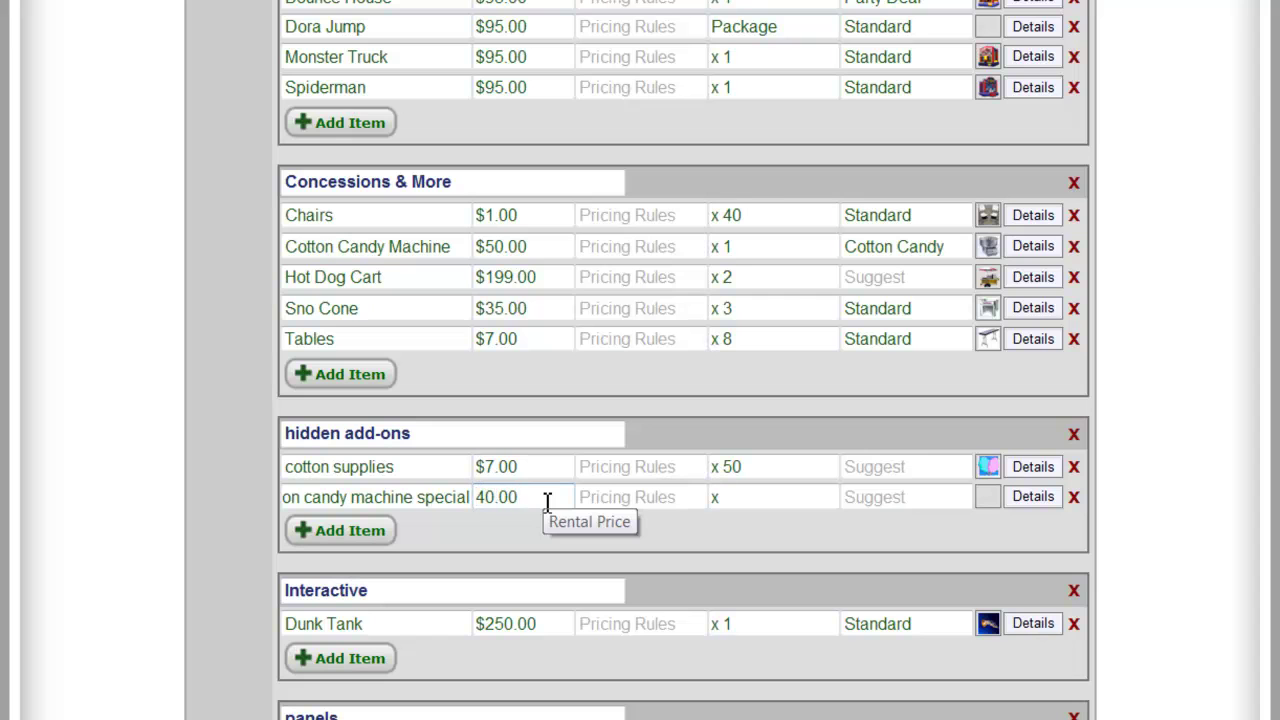
click(744, 496)
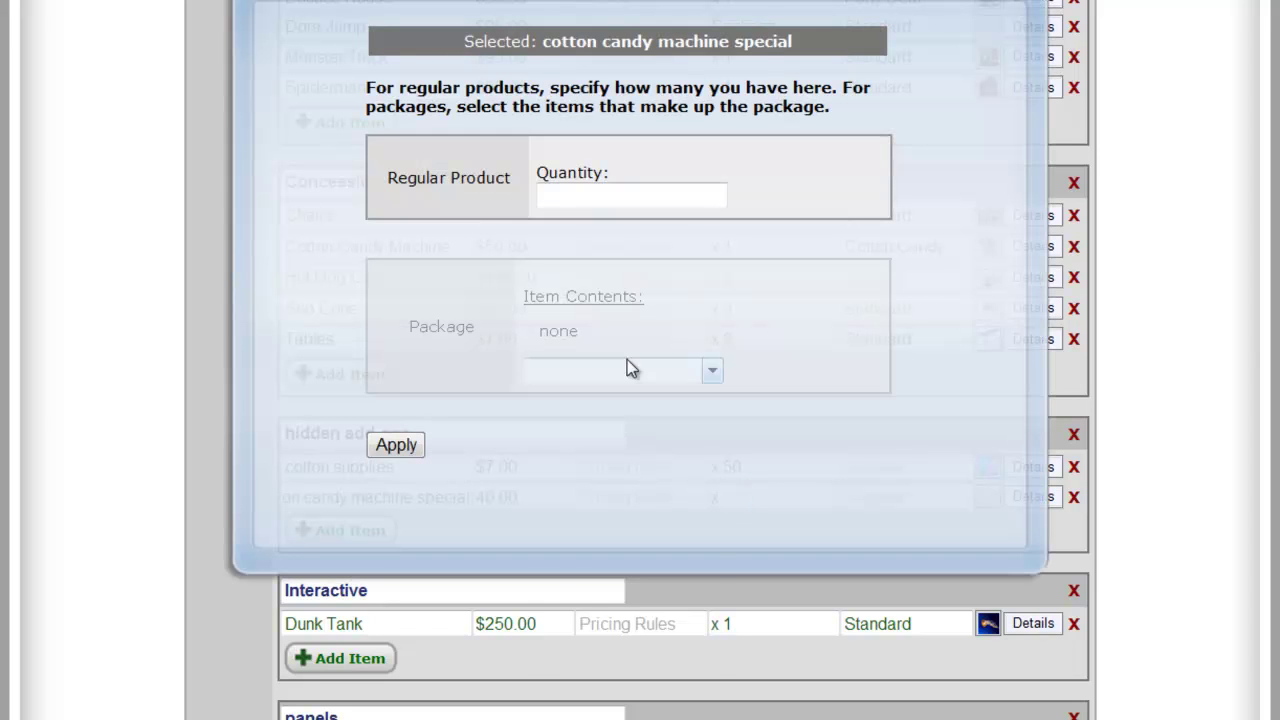
- Make the special's quantity a Package containing one Cotton Candy Machine
click(569, 369)
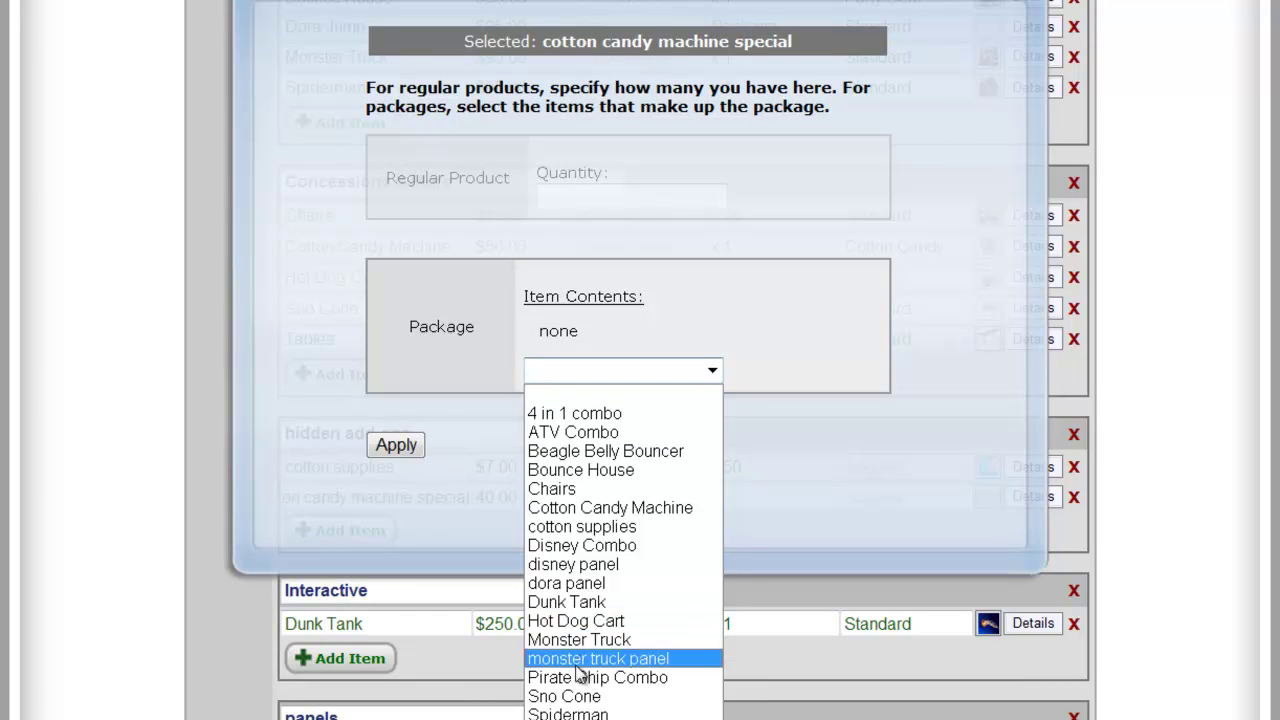
click(587, 508)
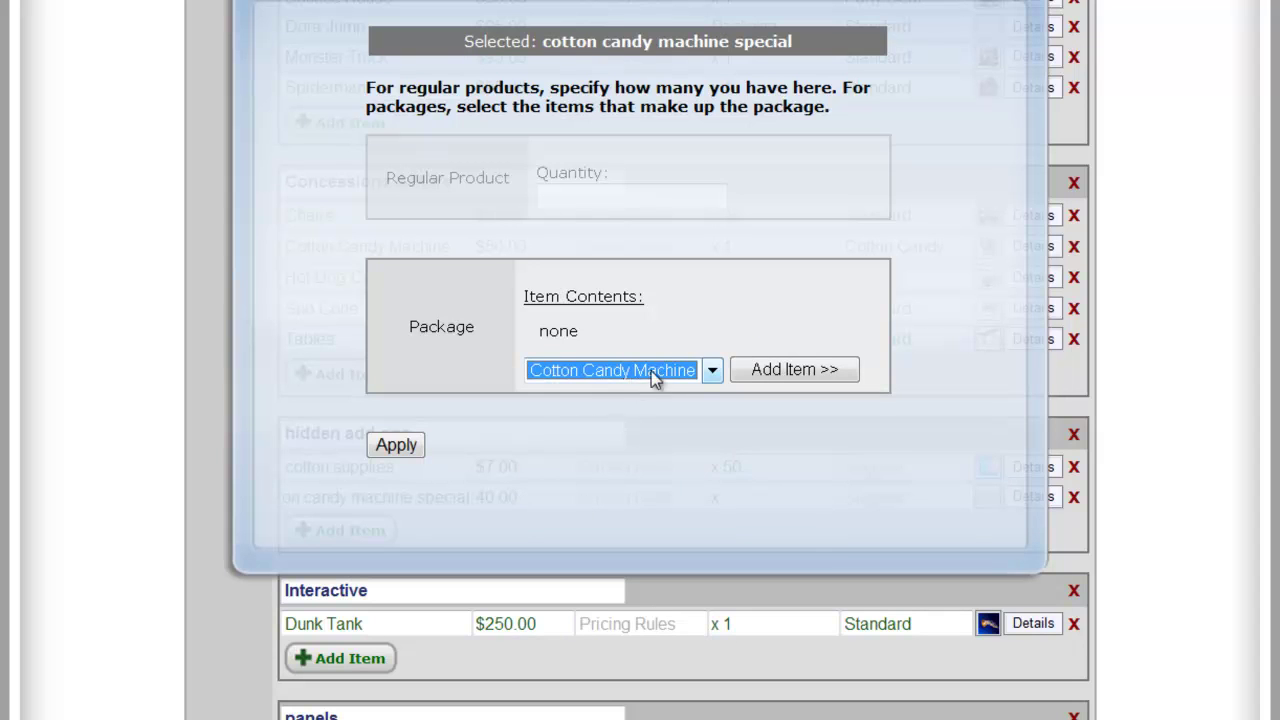
click(397, 446)
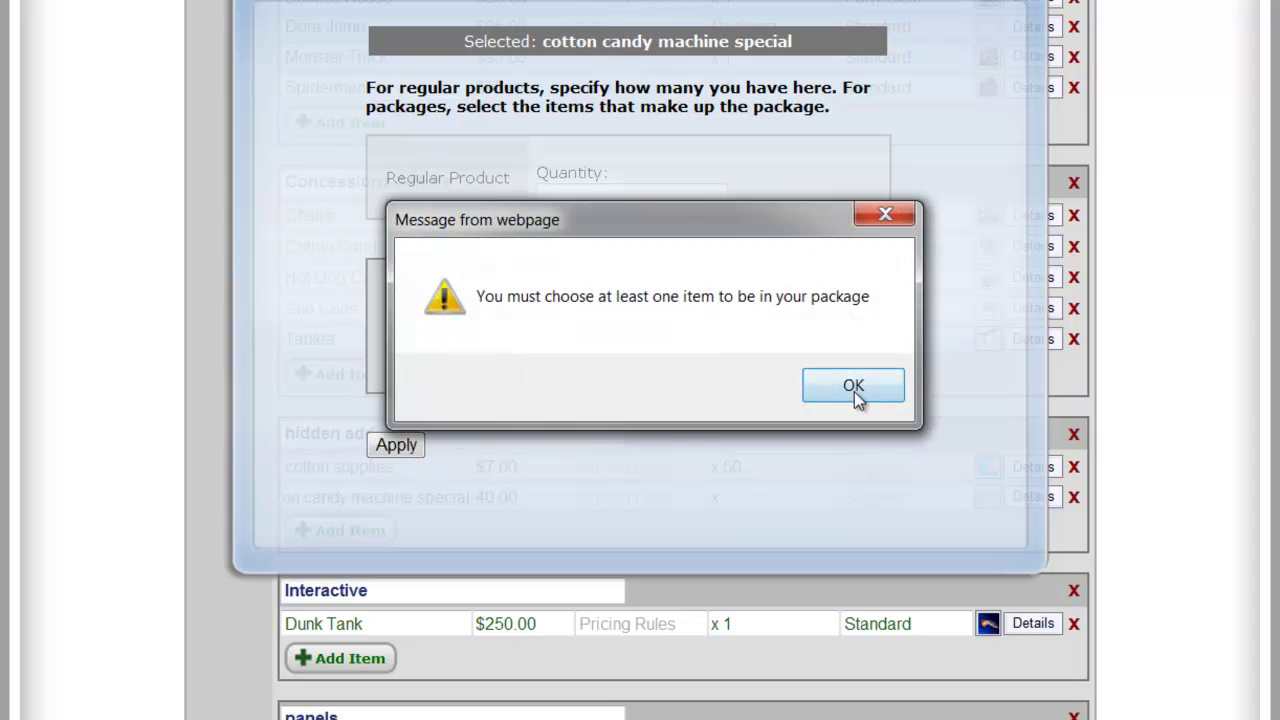
click(855, 392)
click(790, 376)
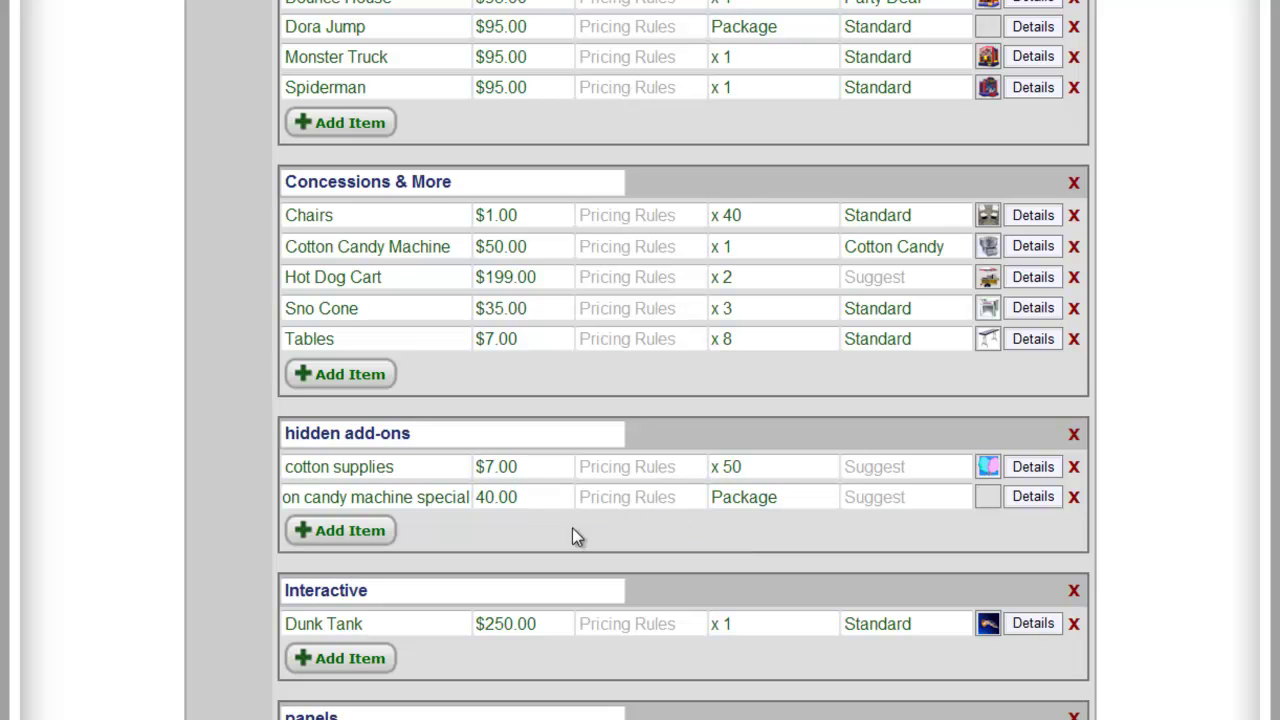
drag(341, 503, 475, 512)
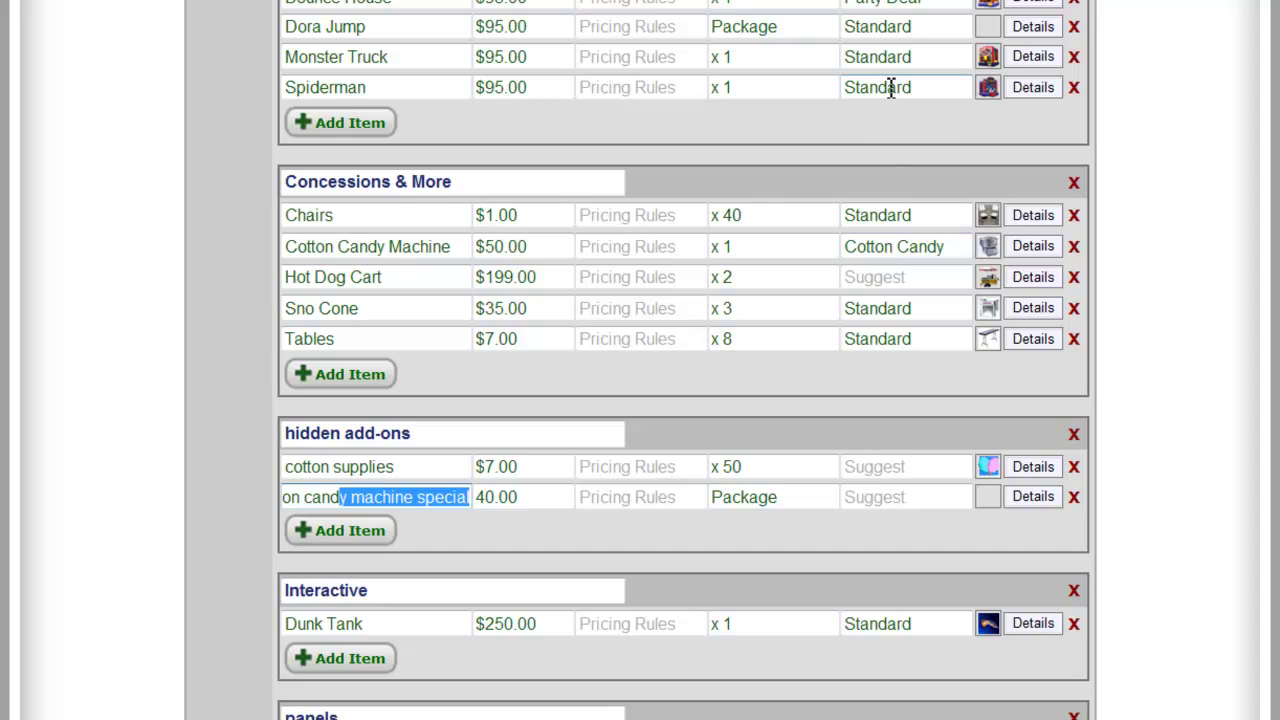
scroll(650, 580, down, 6)
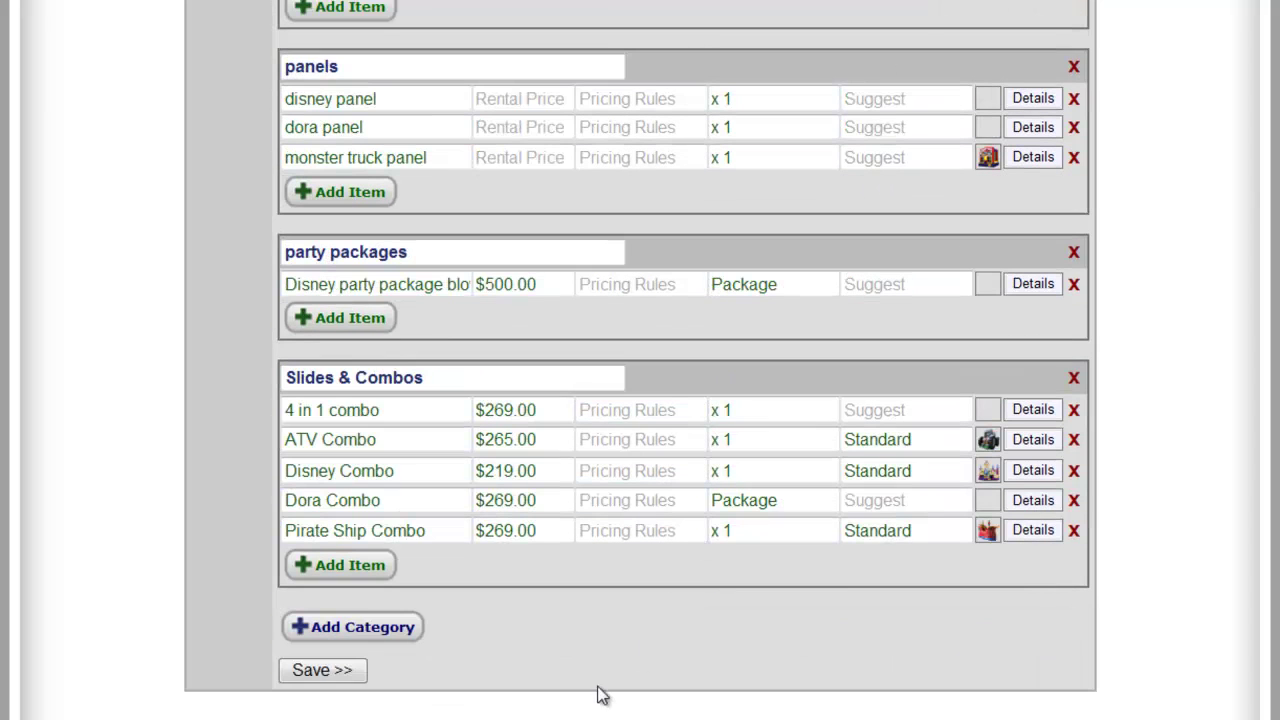
- Save the new special, then open Spiderman's Standard suggestion list for editing
click(320, 680)
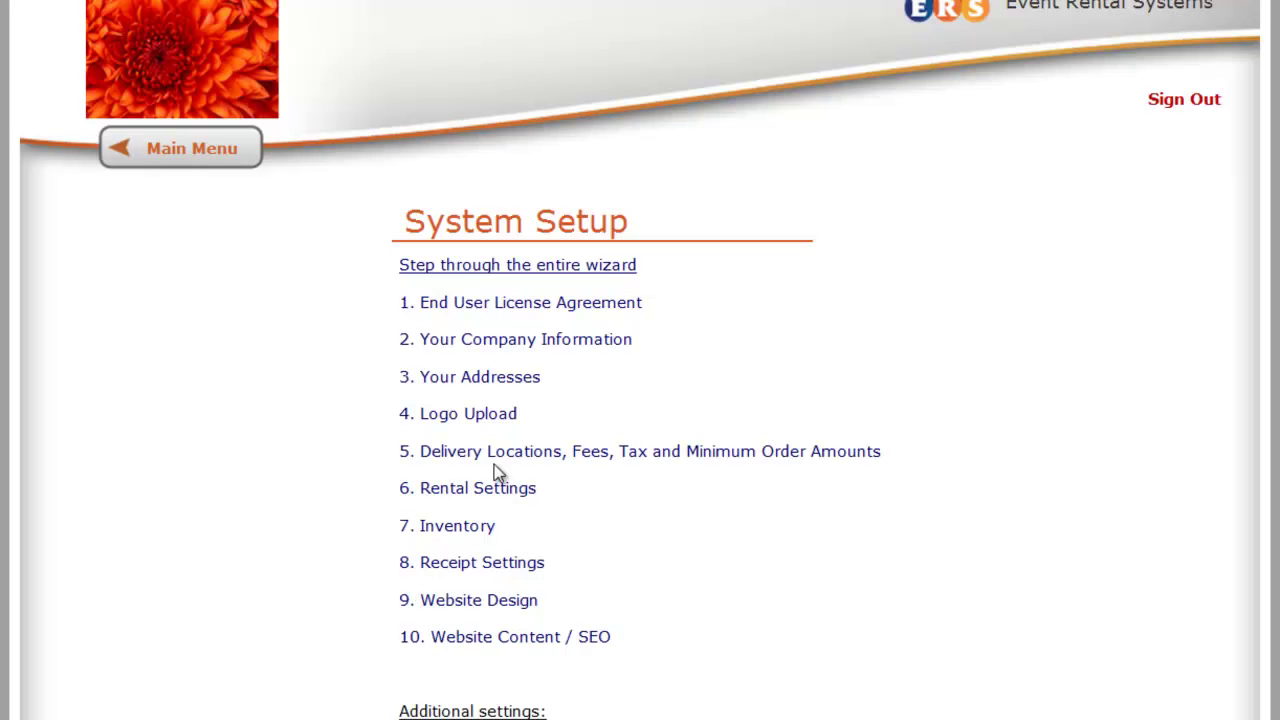
click(460, 527)
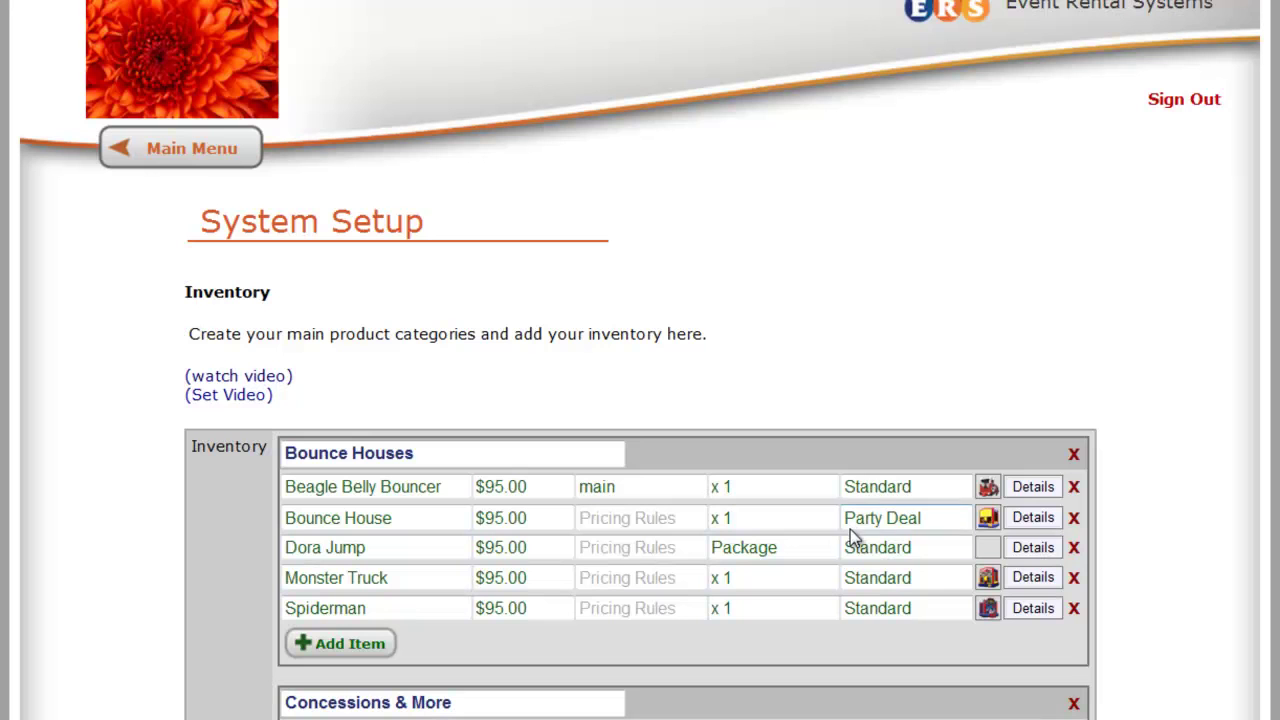
click(866, 607)
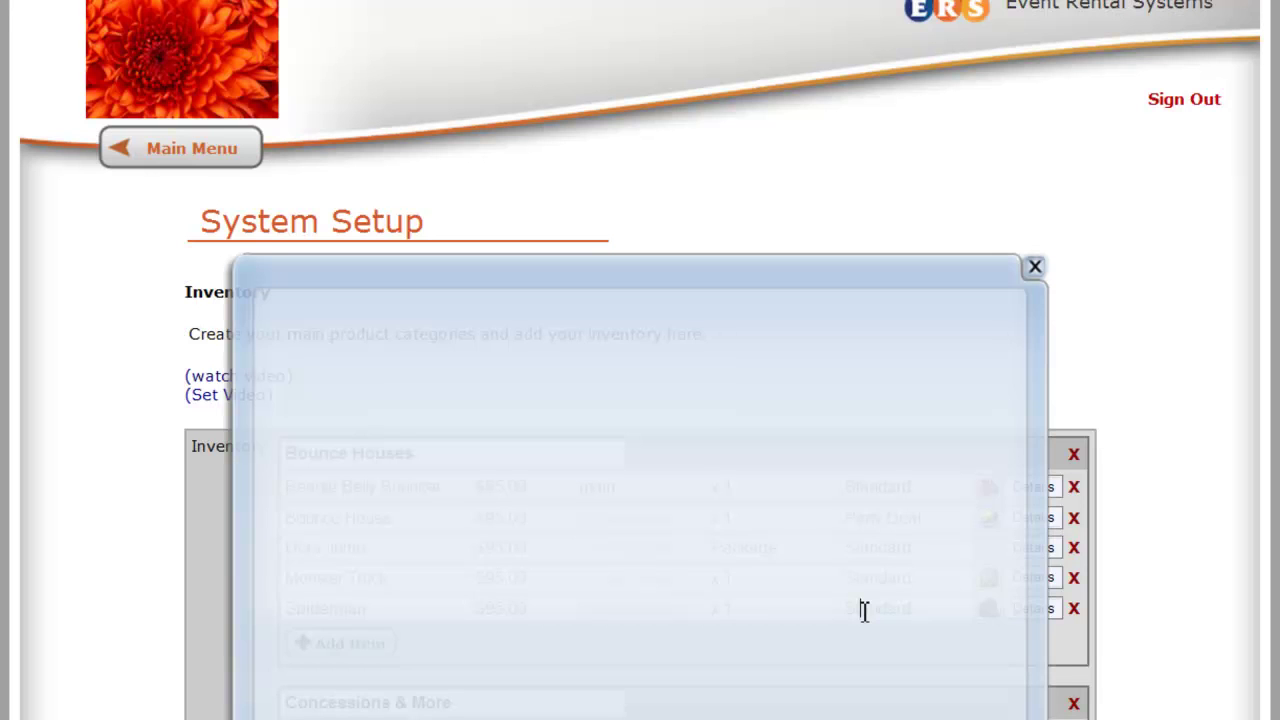
click(596, 455)
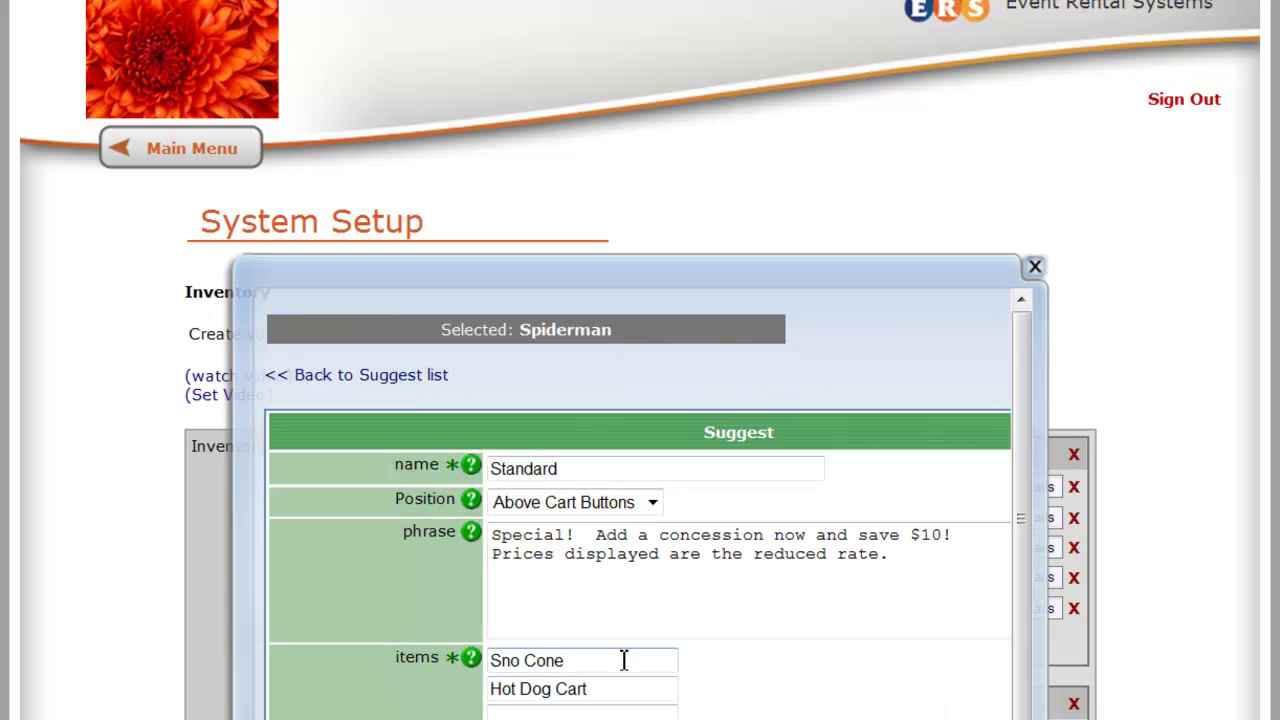
- Put the cotton candy machine special in an empty Standard slot and save the list
click(576, 714)
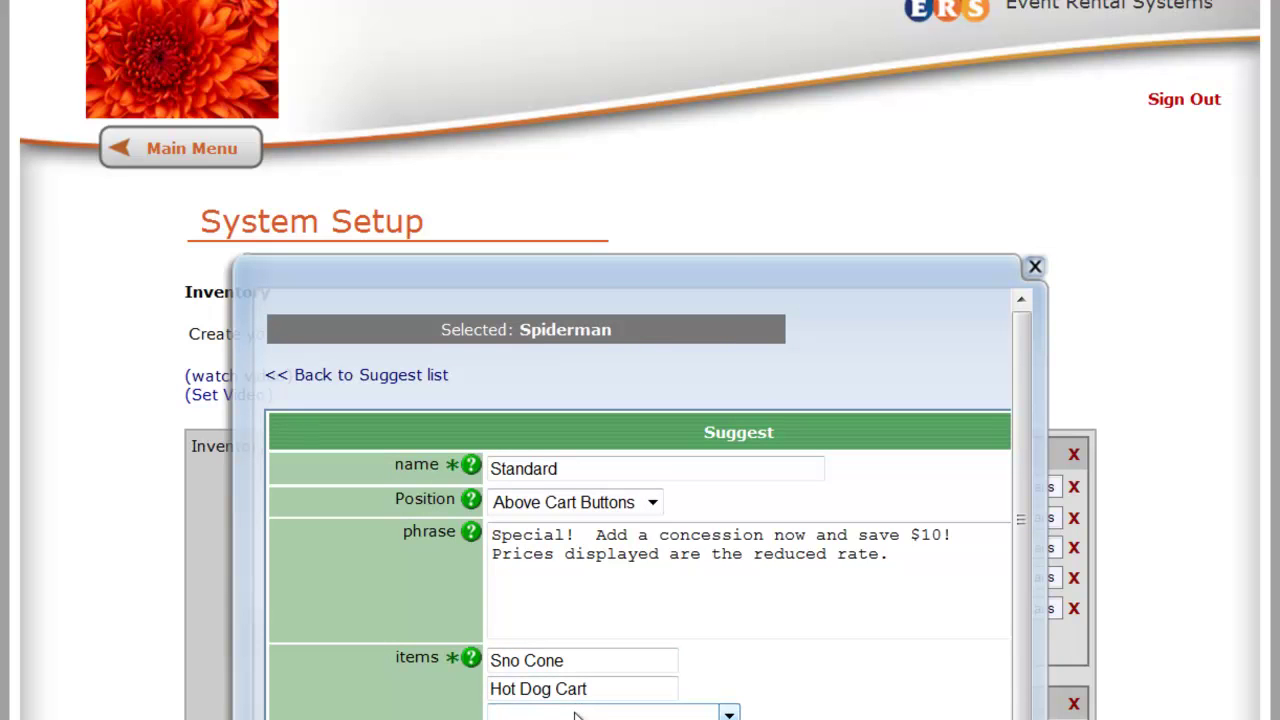
click(615, 716)
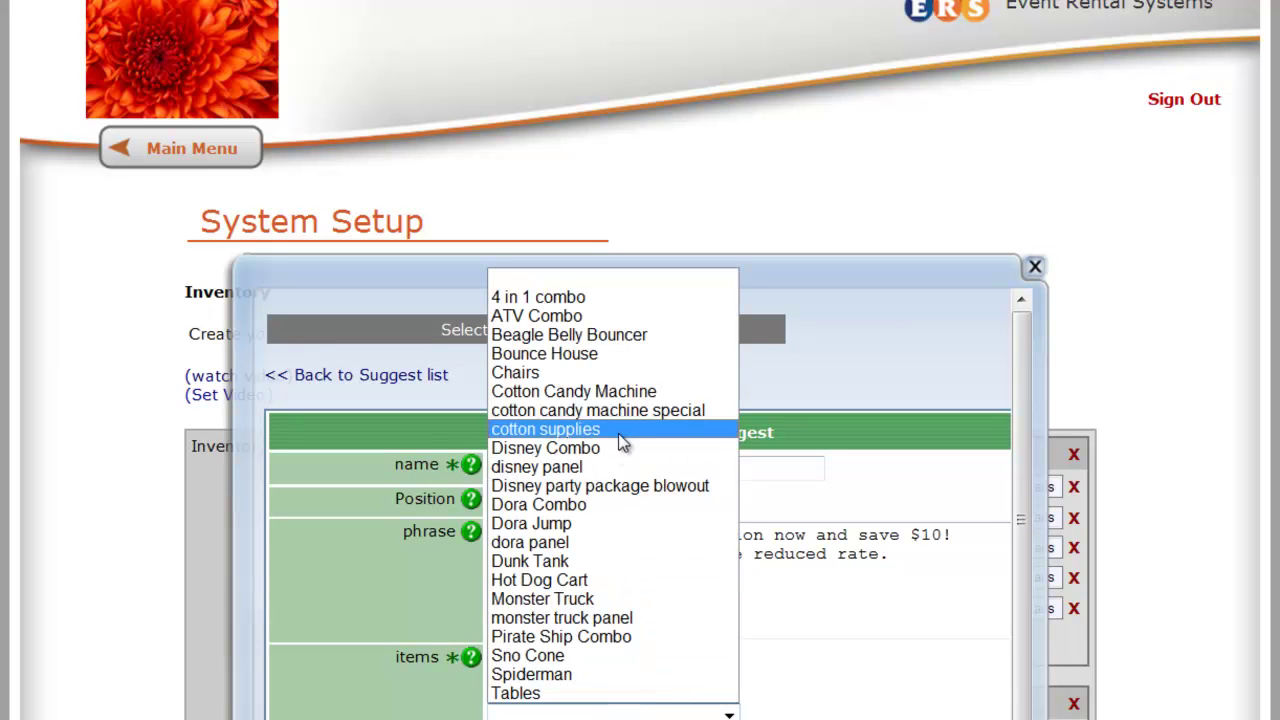
click(642, 410)
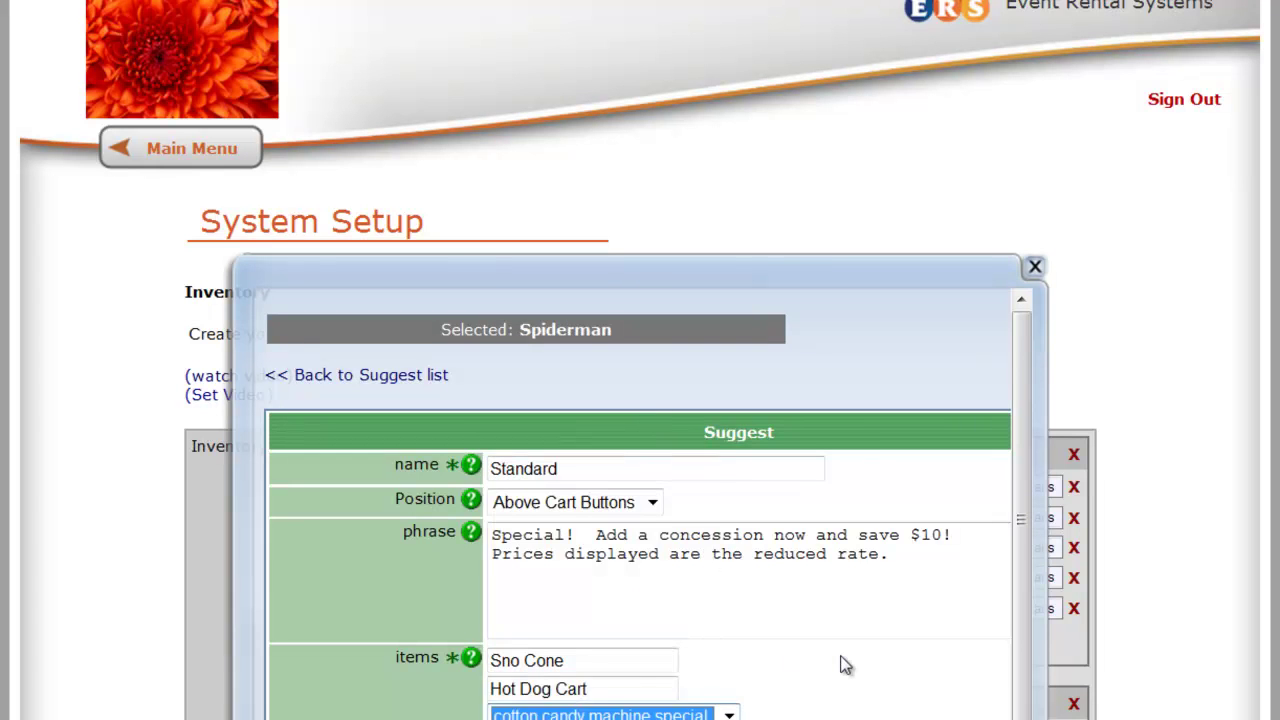
scroll(846, 665, down, 1)
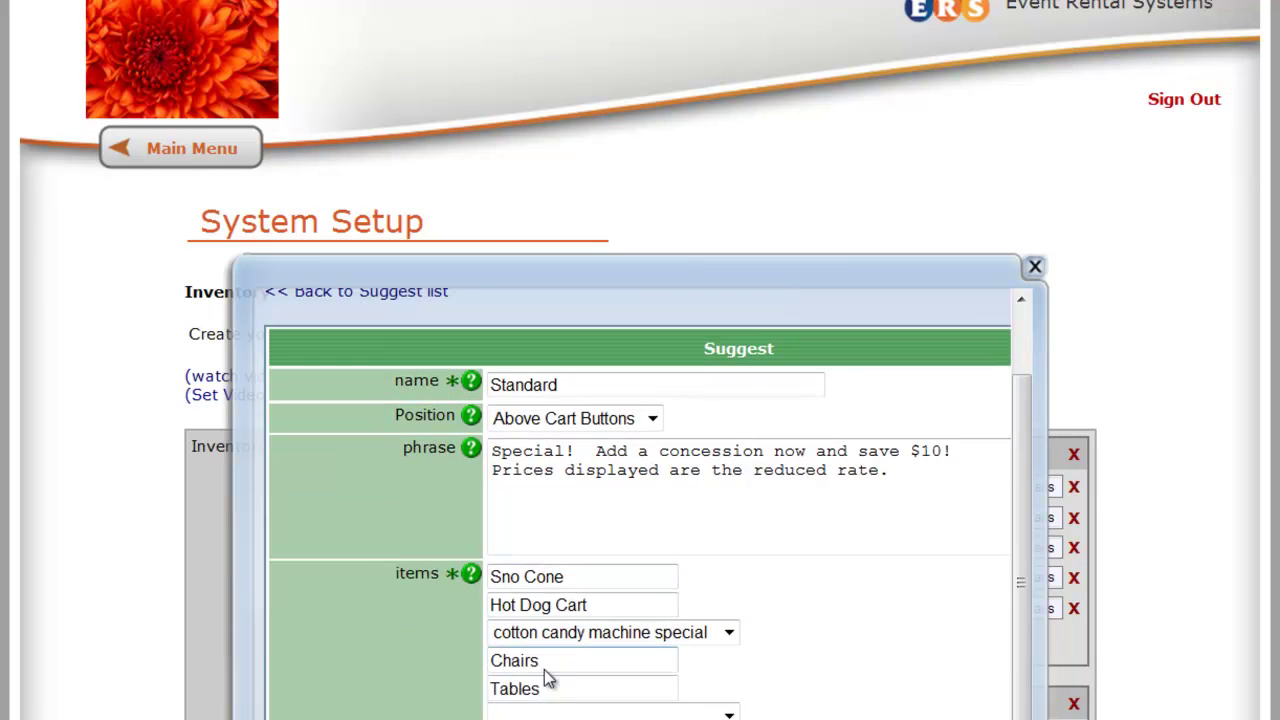
scroll(690, 530, down, 3)
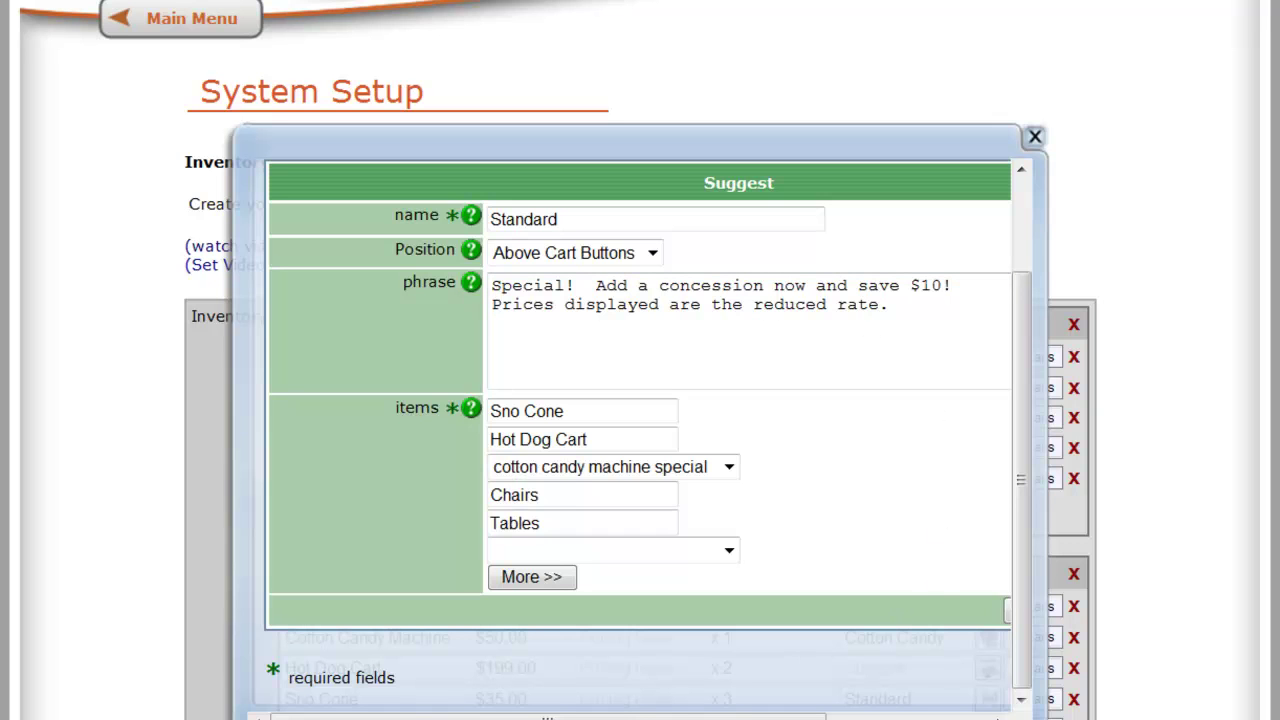
drag(547, 718, 647, 718)
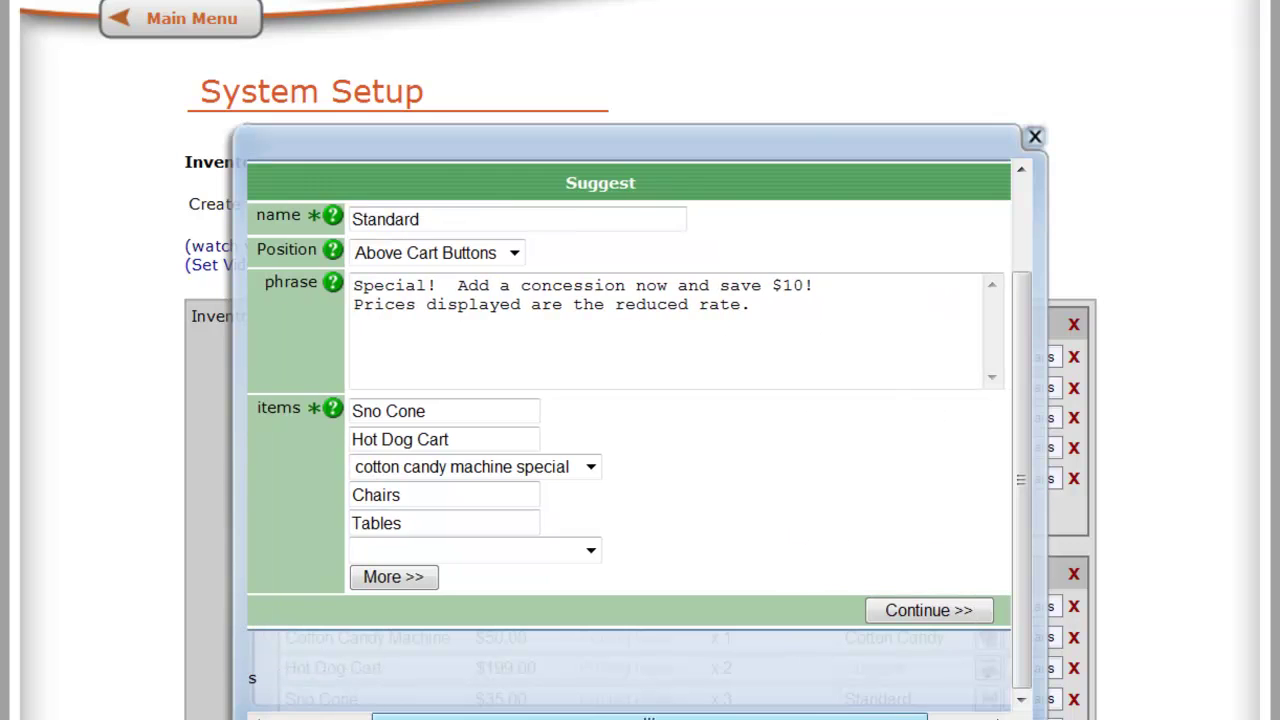
click(904, 612)
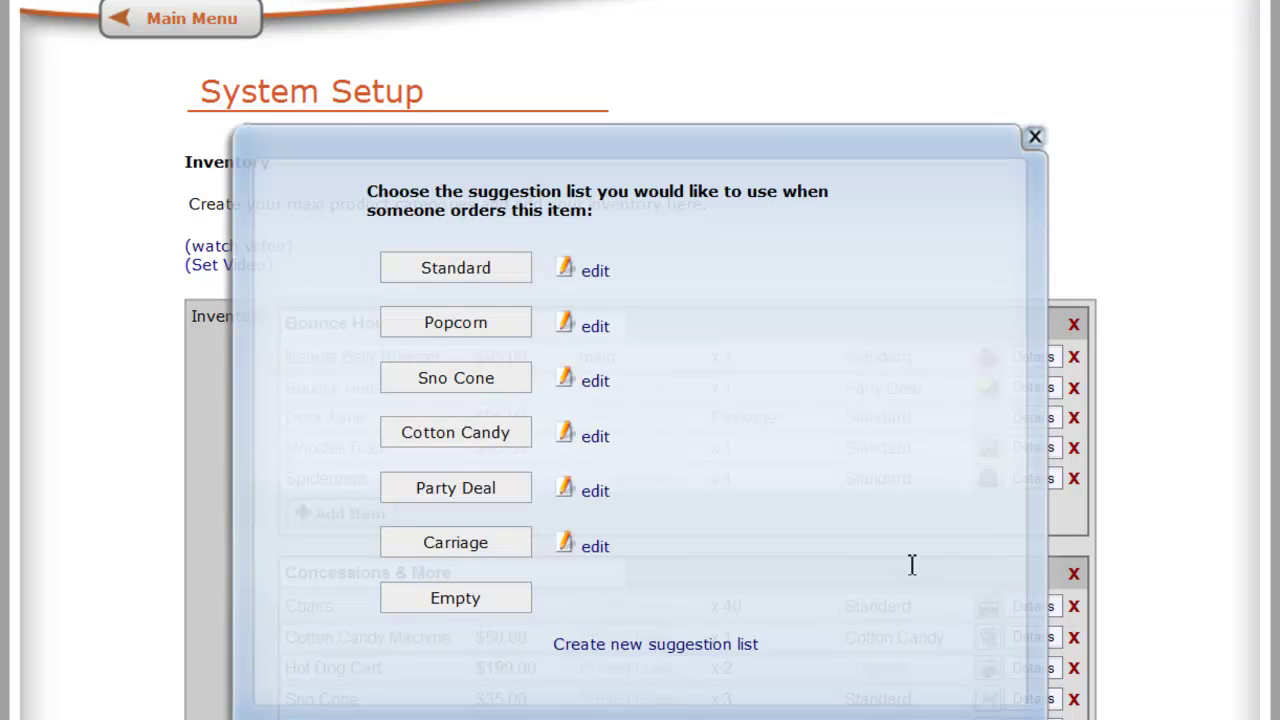
- Set the hidden add-ons product category's display to No and save it
click(1032, 138)
scroll(740, 400, down, 6)
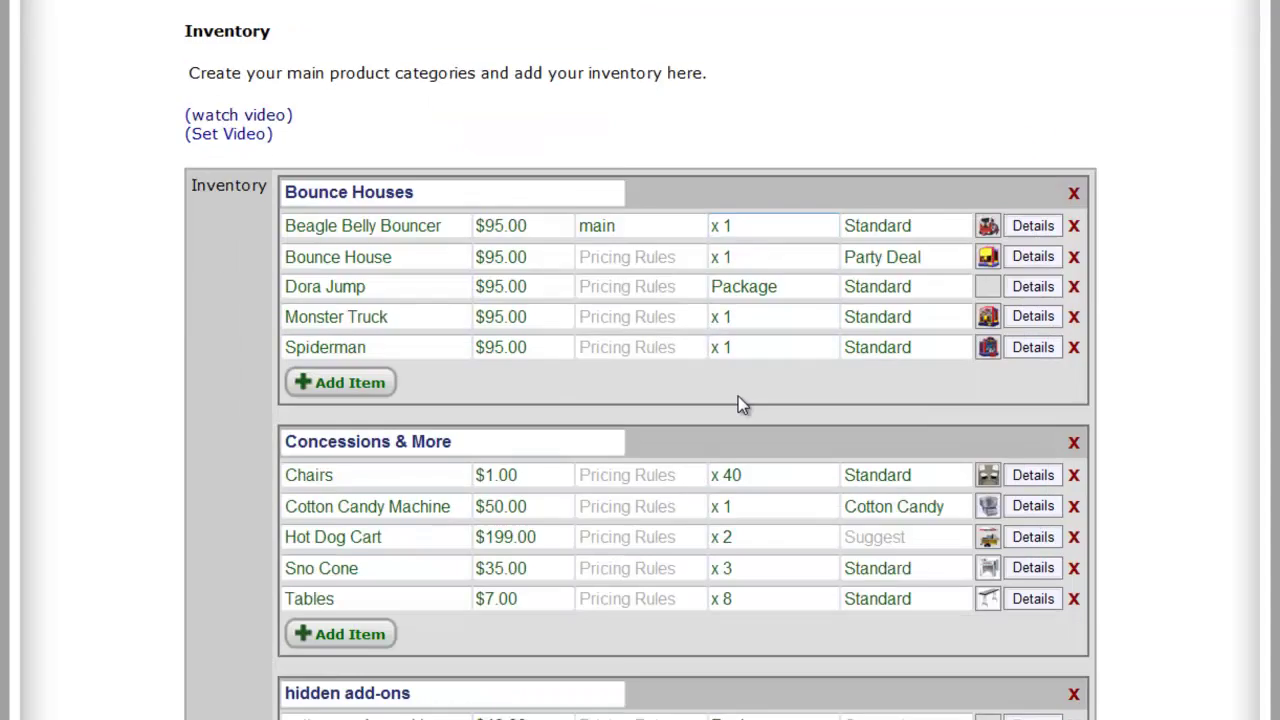
scroll(477, 718, down, 4)
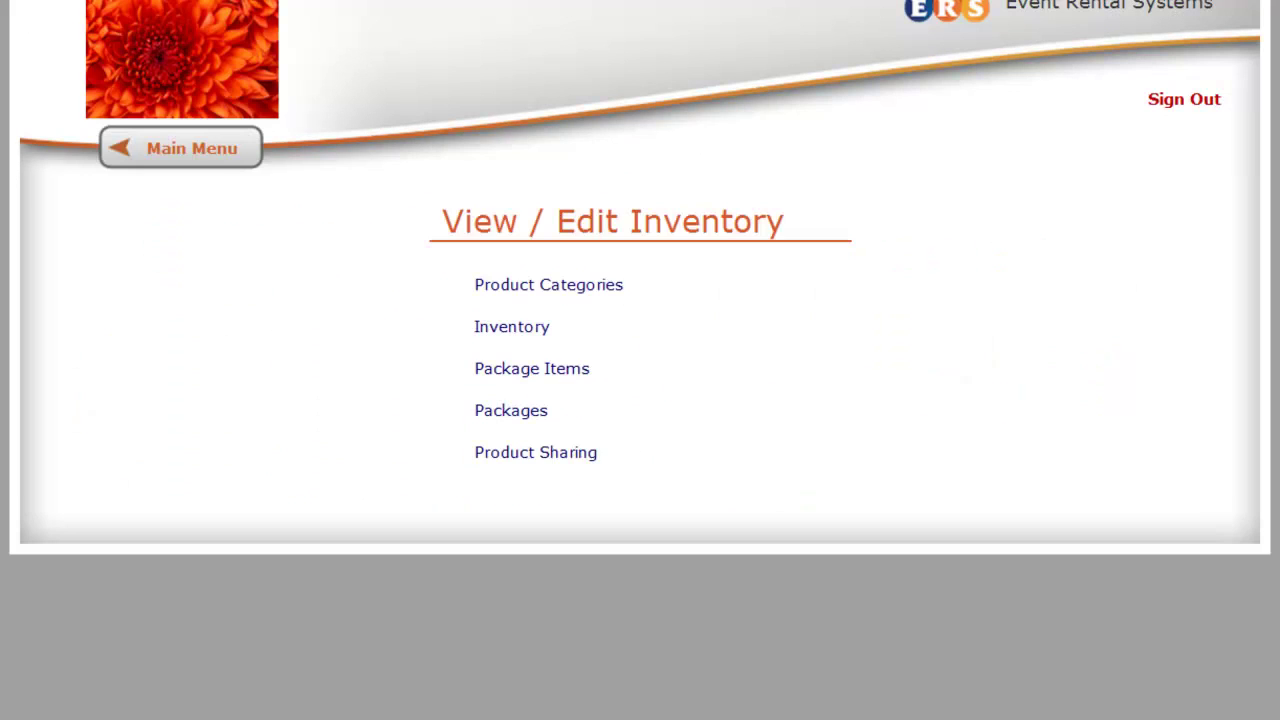
click(541, 288)
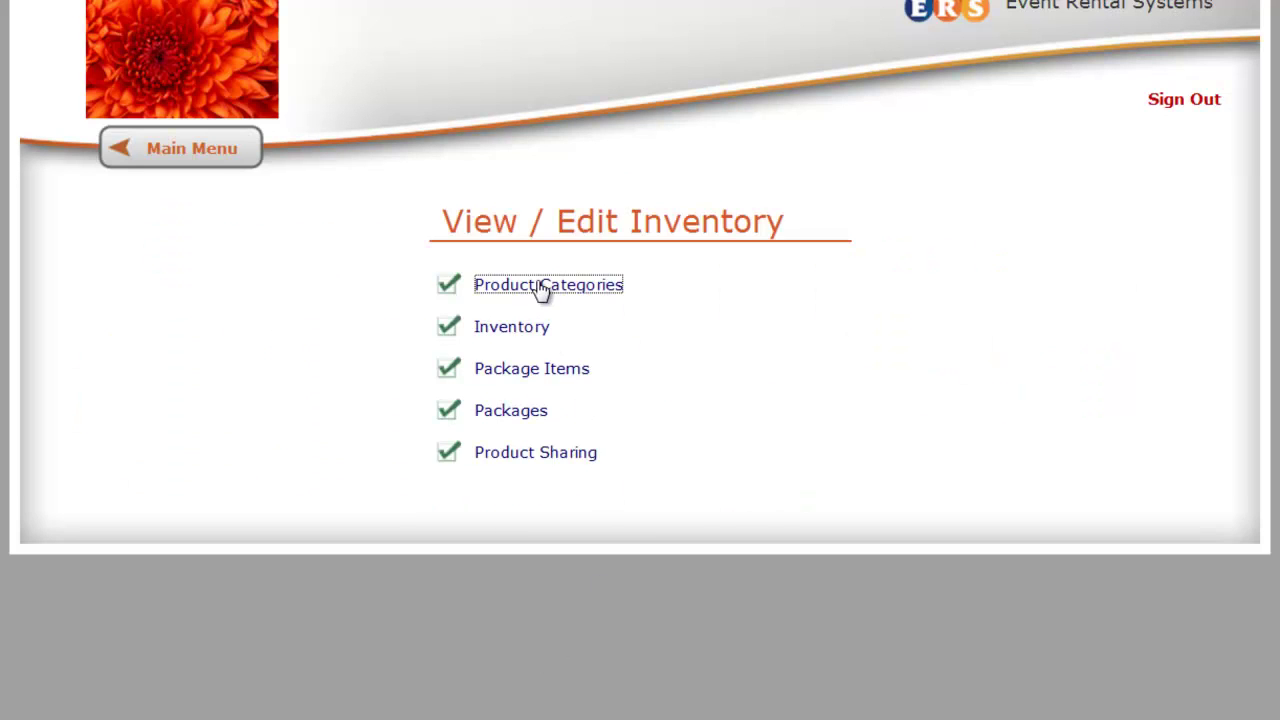
scroll(546, 660, down, 2)
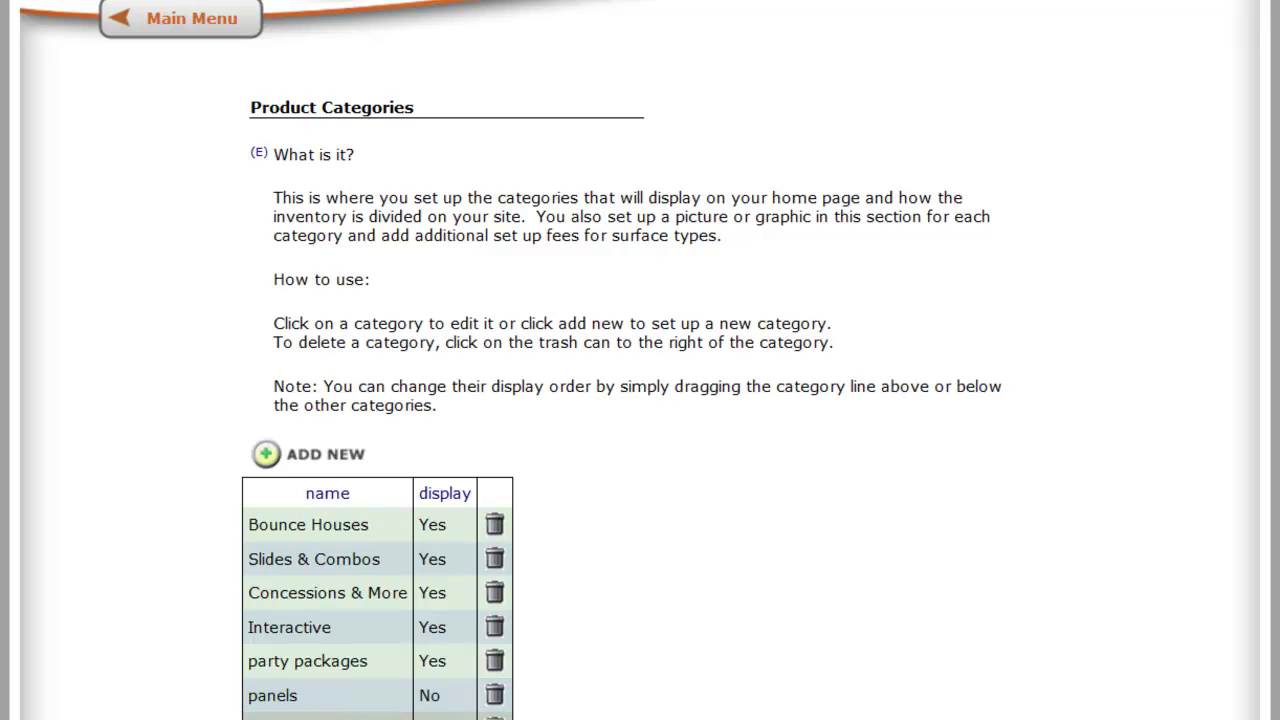
click(345, 714)
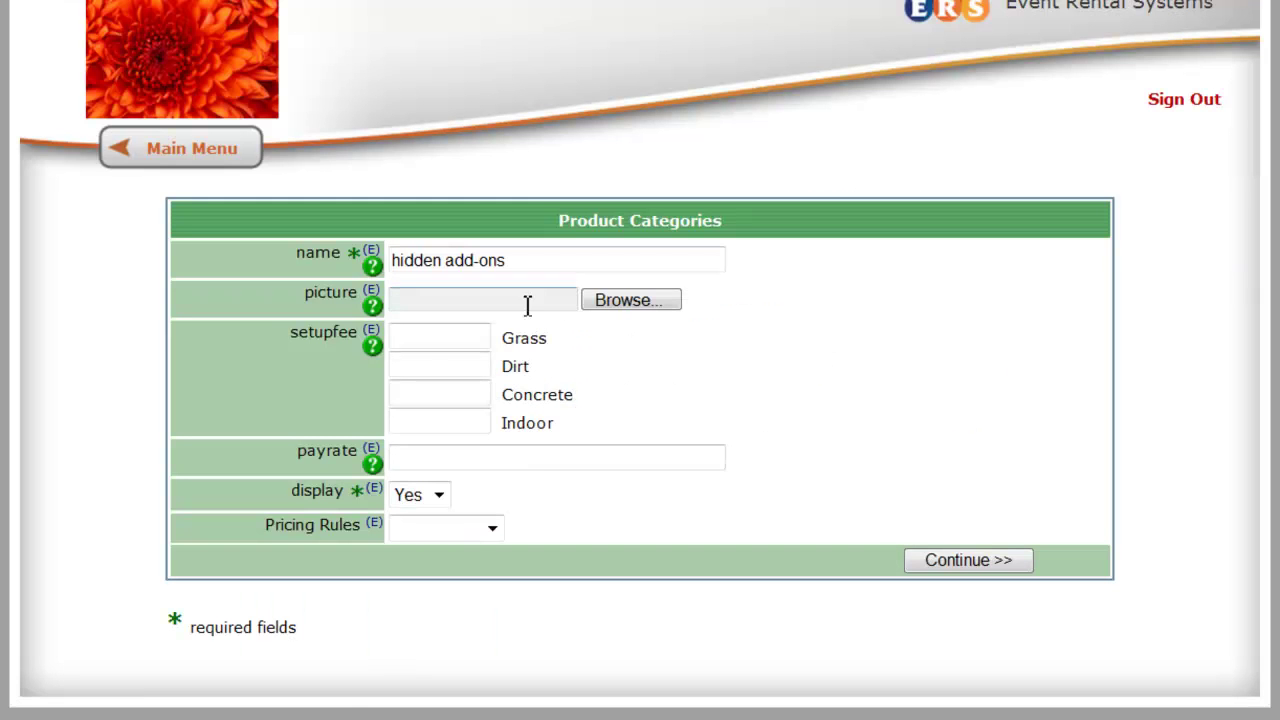
click(439, 497)
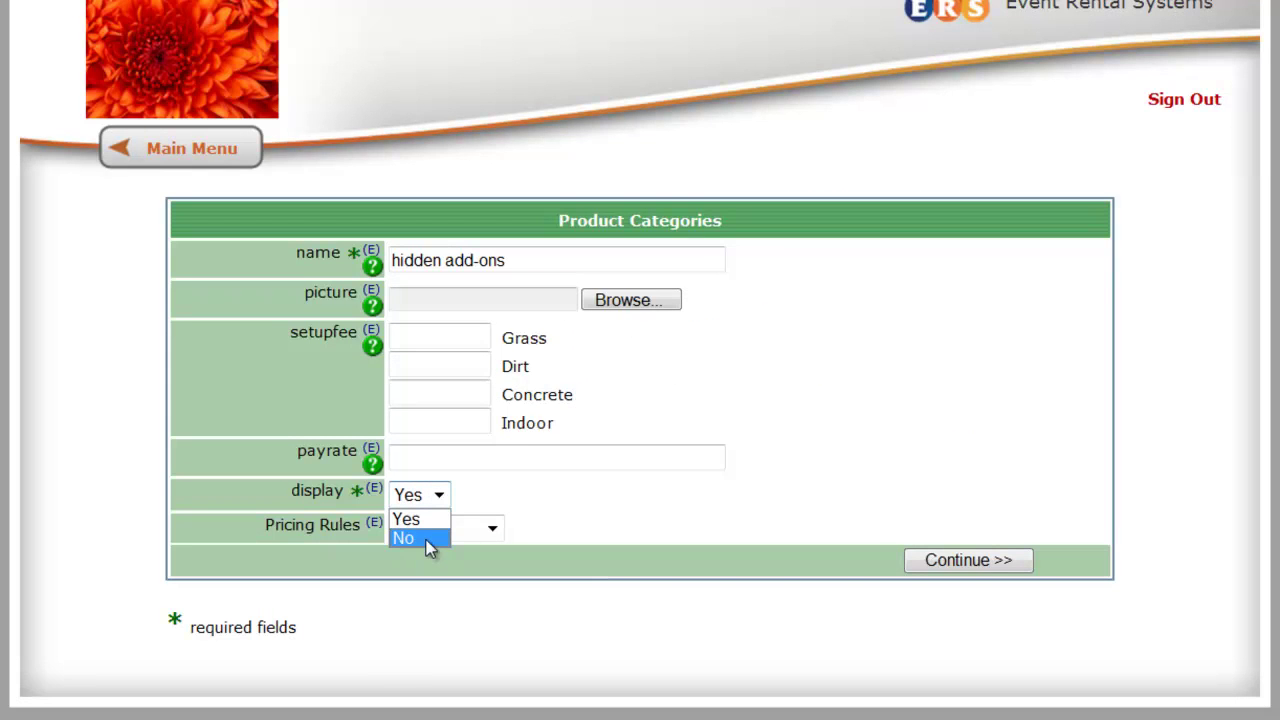
click(424, 538)
click(945, 561)
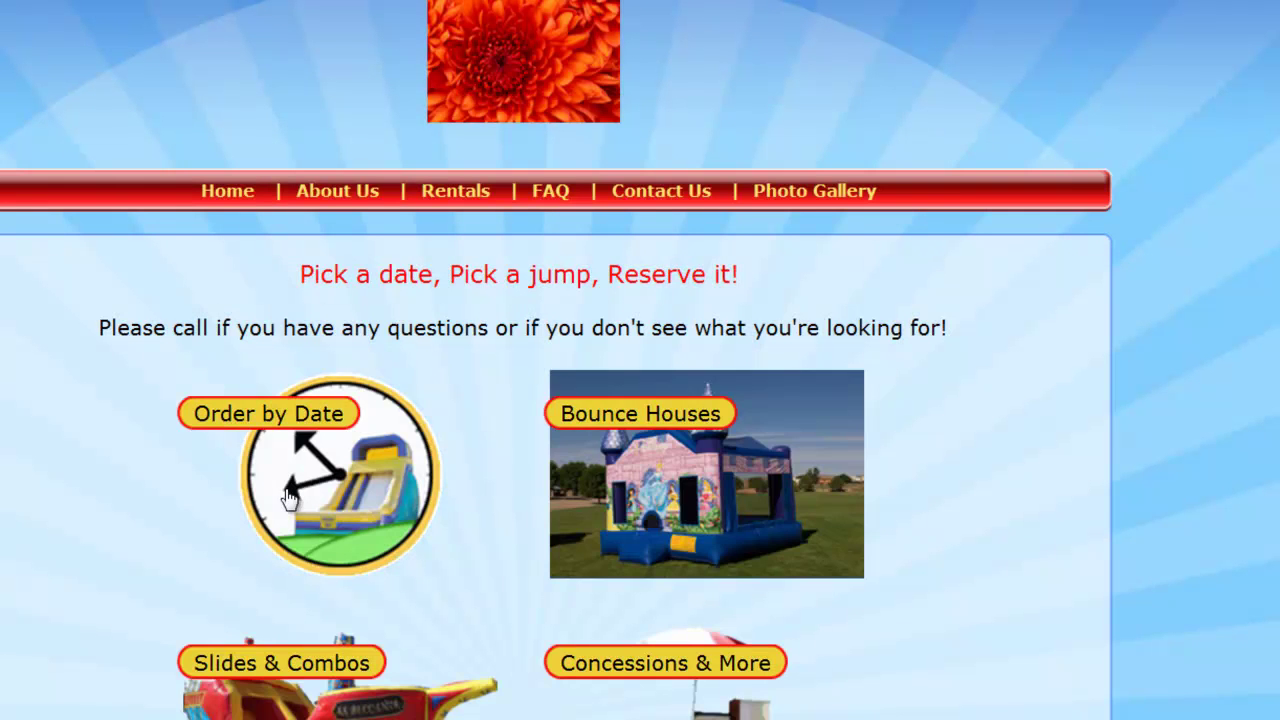
- Order by date for Fri 02/25/2011, 2:00 pm to 5:30 pm, and view the bounce houses
click(285, 497)
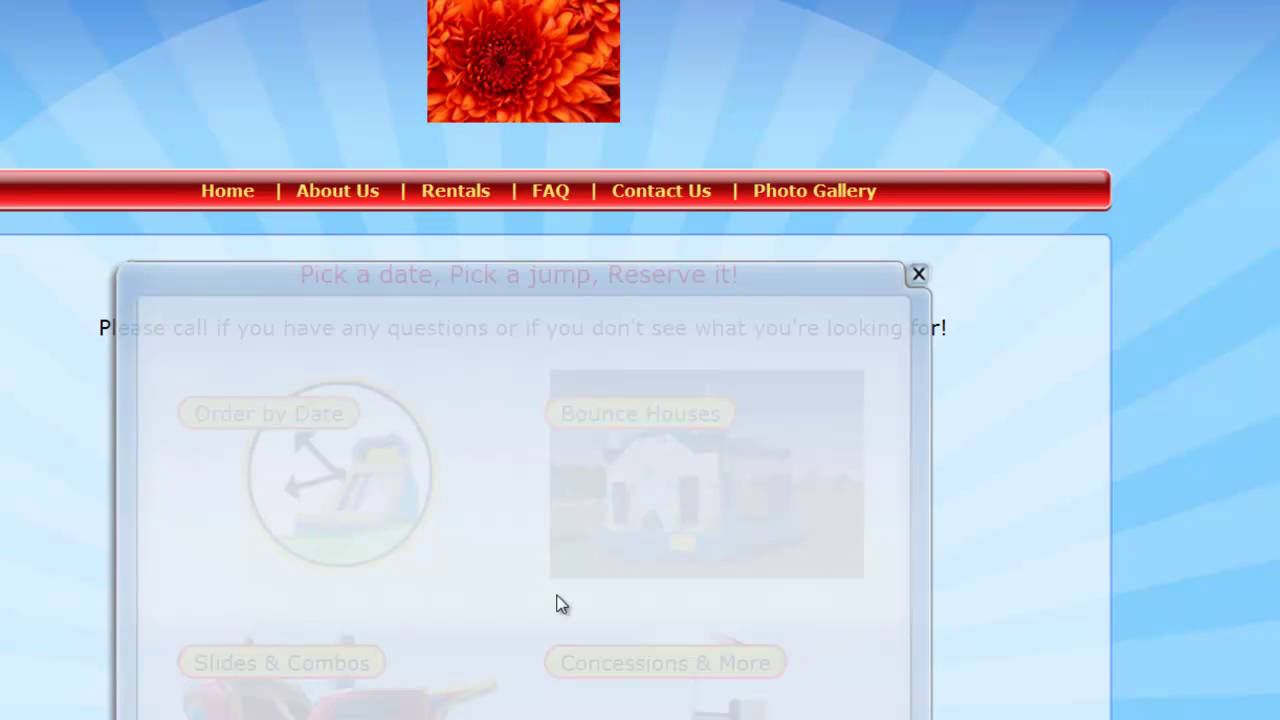
click(457, 630)
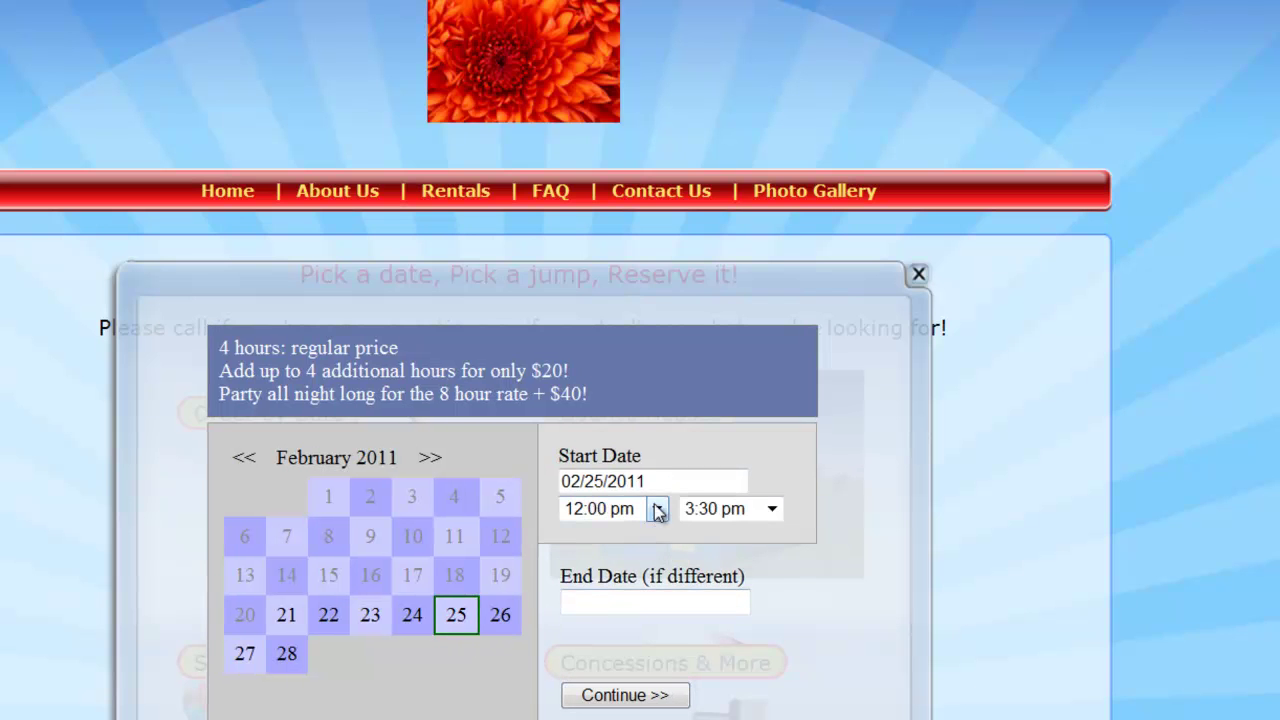
click(655, 508)
click(624, 262)
click(730, 508)
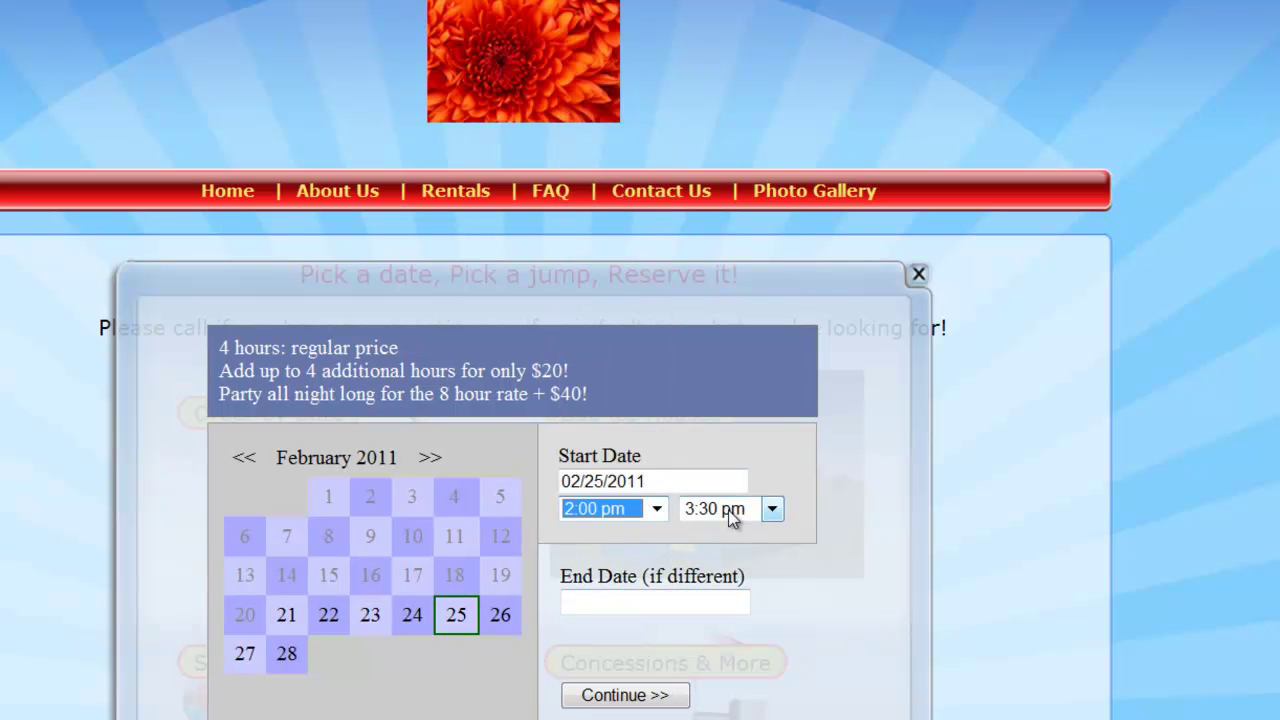
click(674, 398)
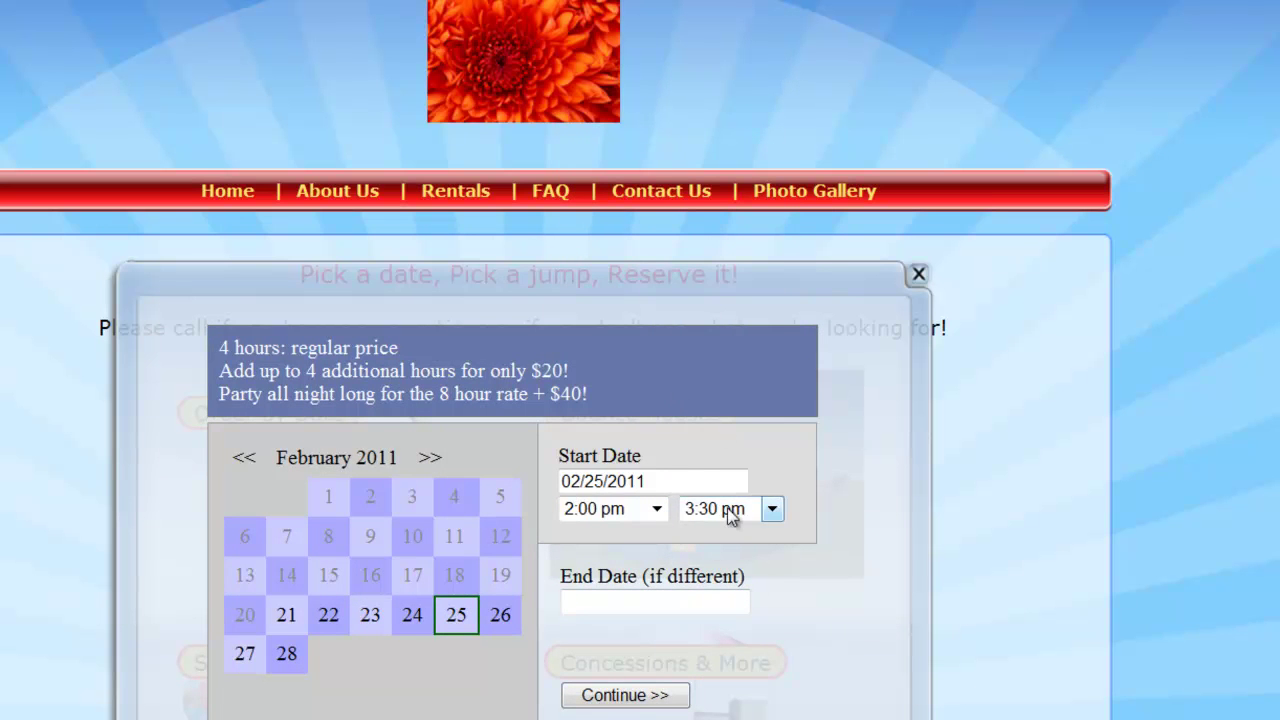
click(729, 510)
click(730, 412)
click(583, 699)
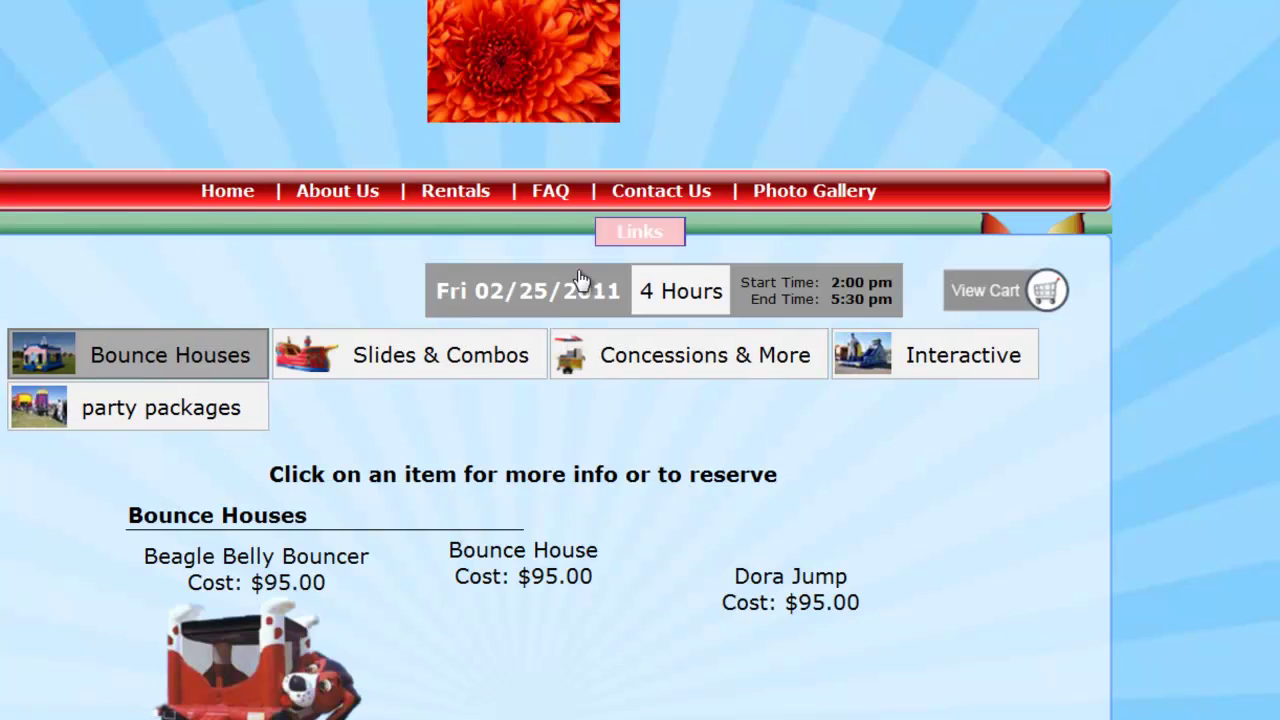
scroll(1035, 588, down, 2)
scroll(1027, 593, down, 5)
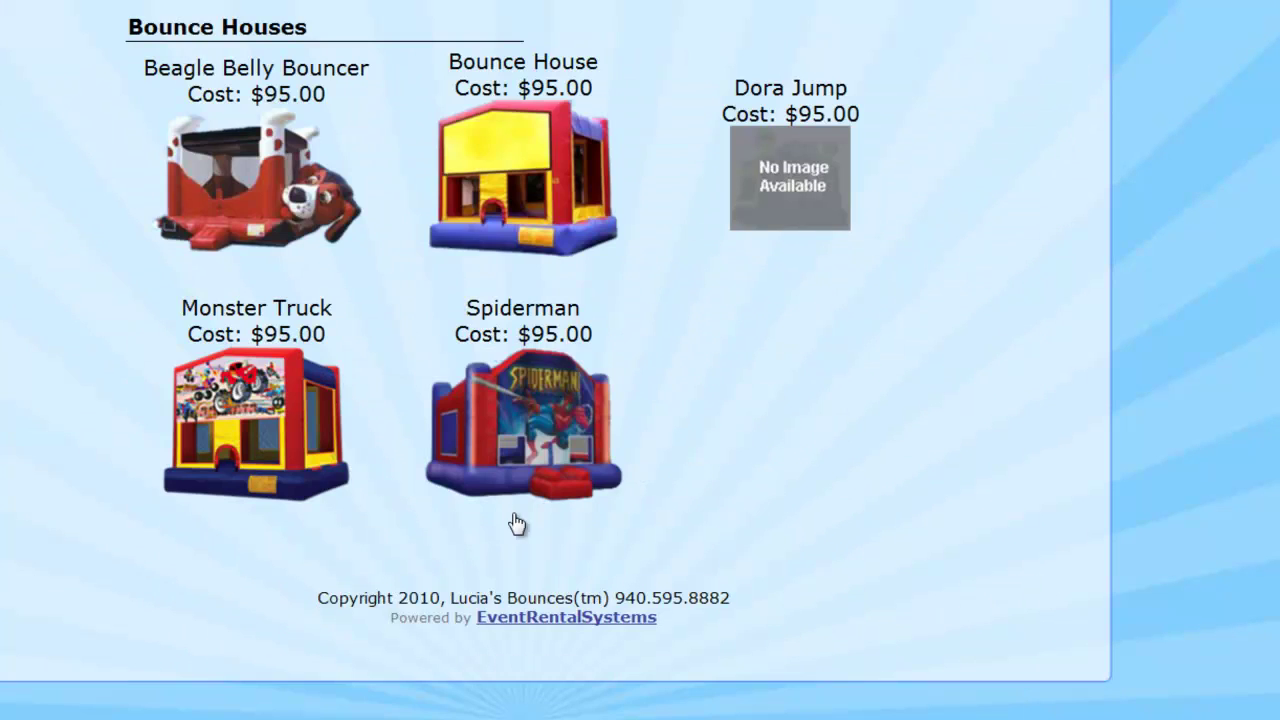
- Reserve Spiderman and add the $40 cotton candy machine special, making a $135 cart
click(562, 448)
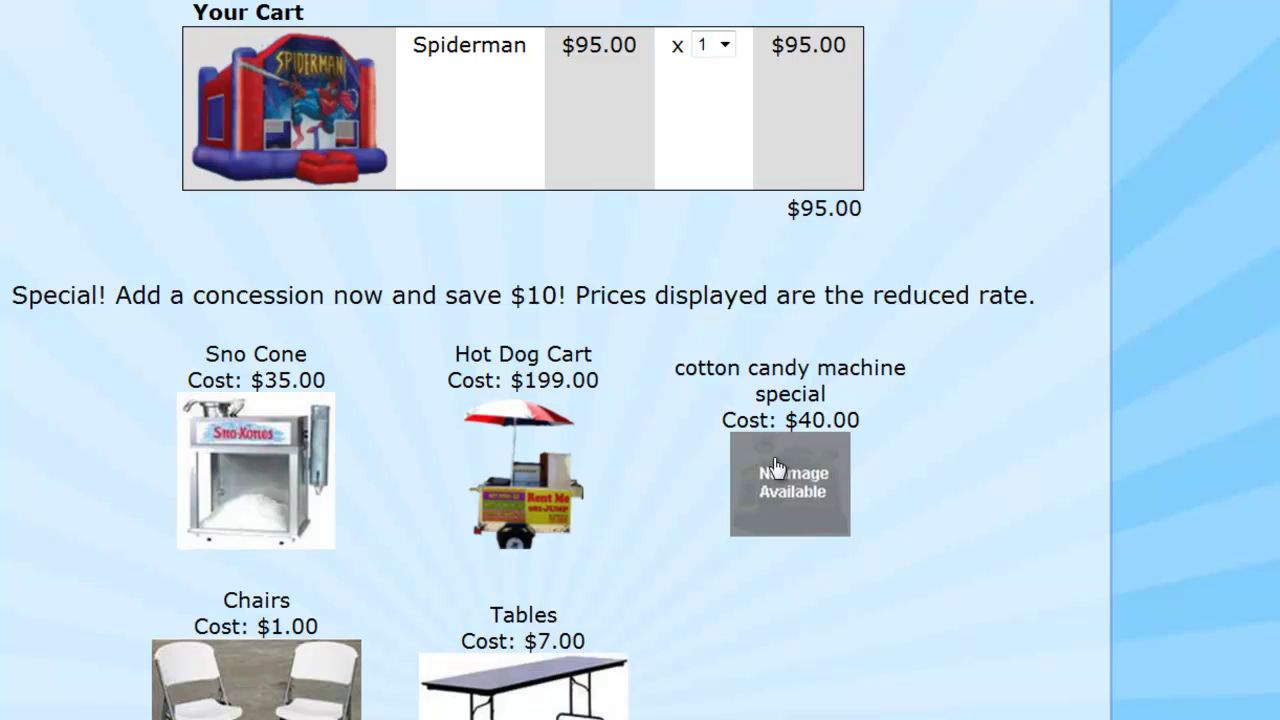
click(777, 467)
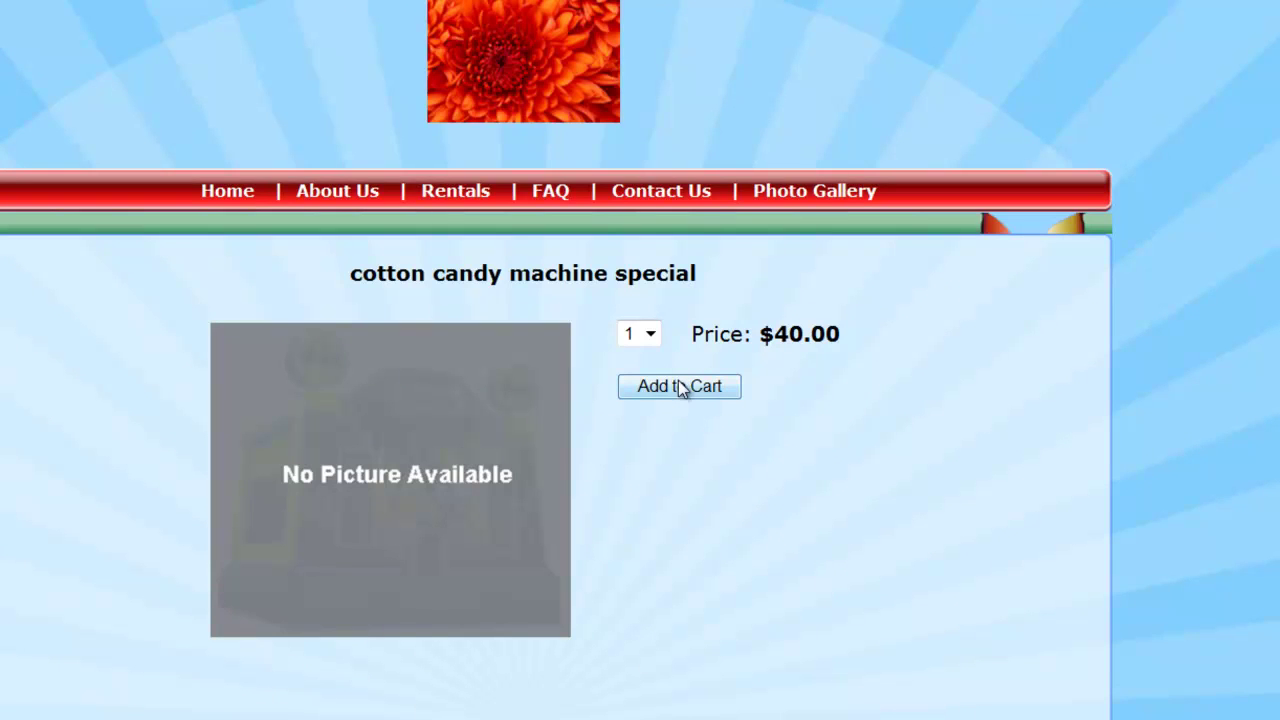
click(678, 386)
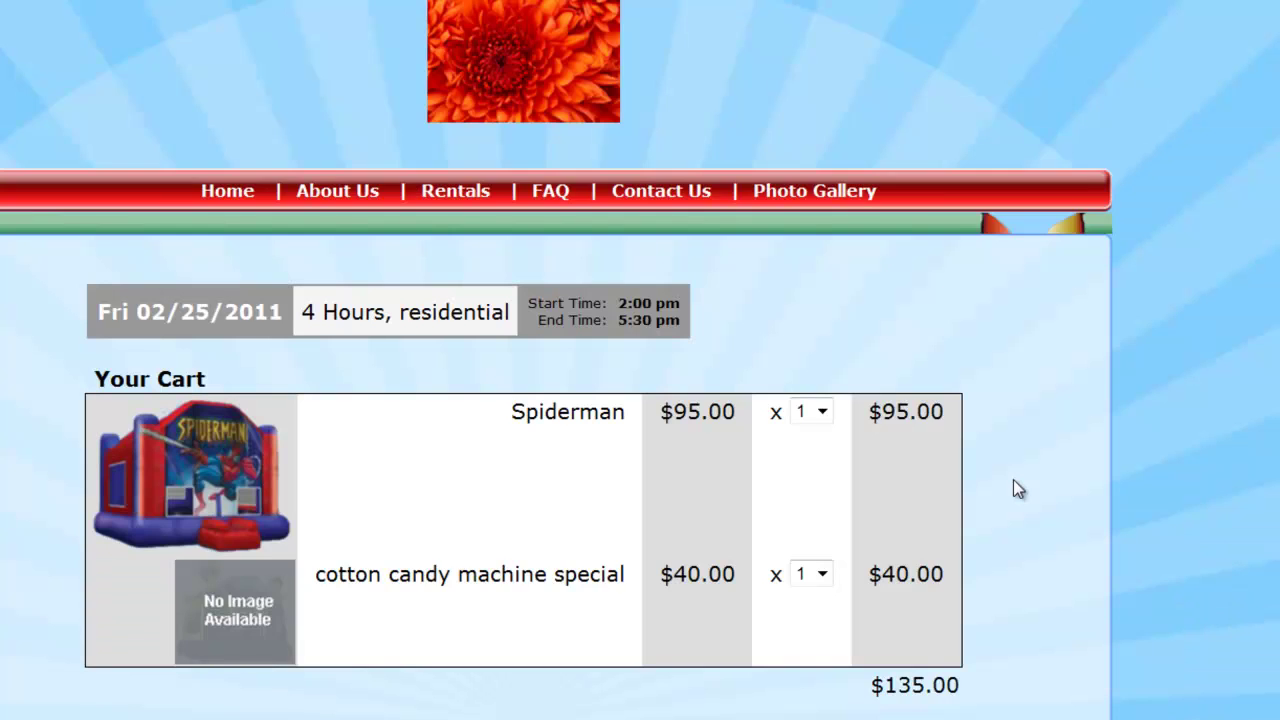
scroll(1013, 489, down, 3)
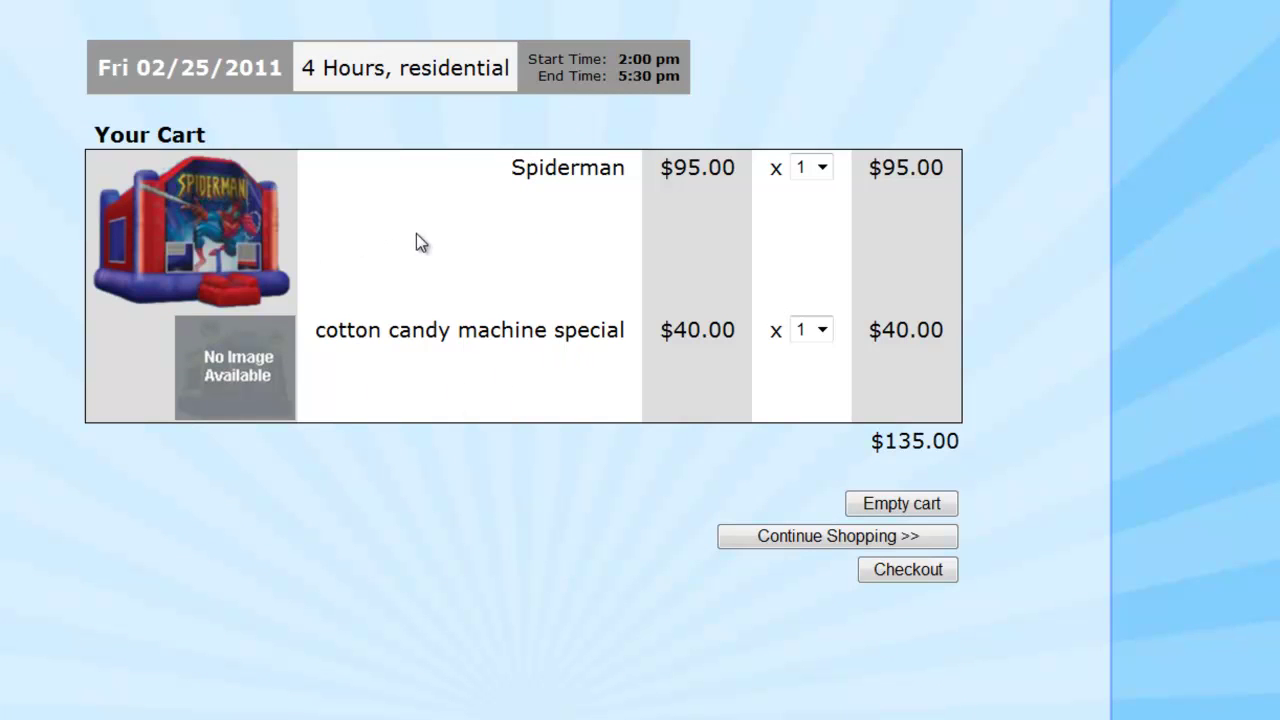
click(814, 542)
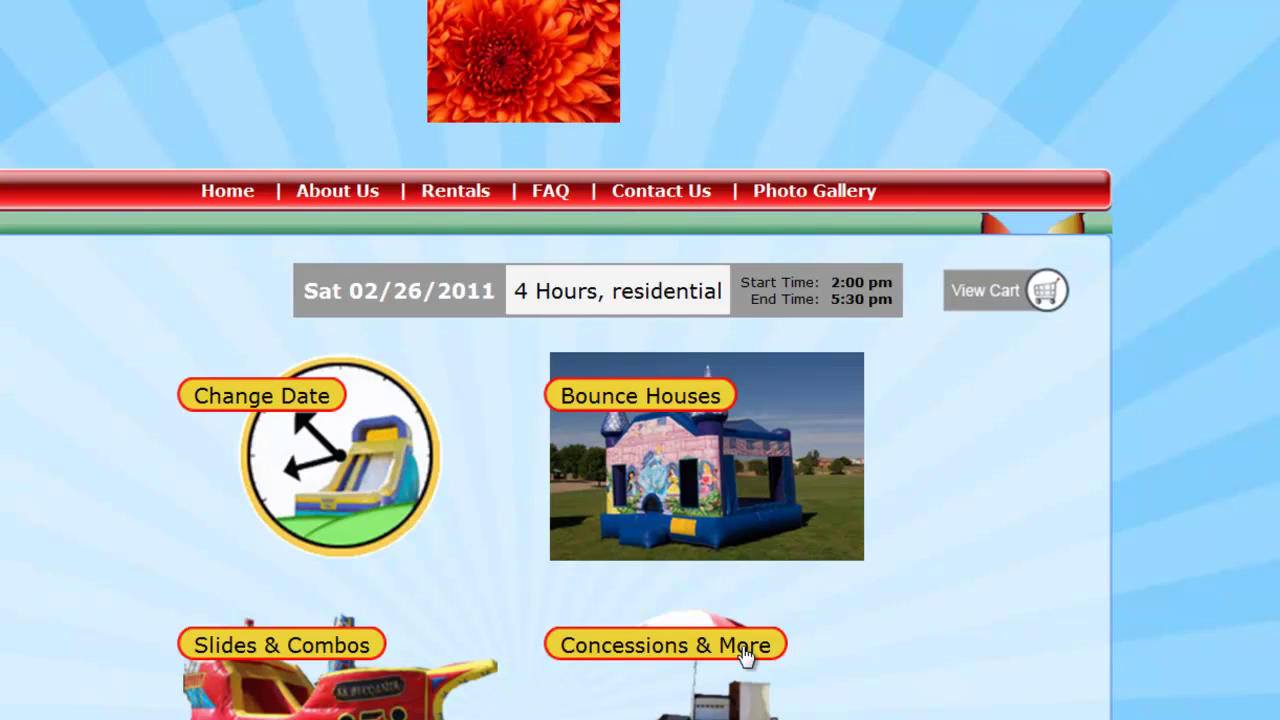
- Switch the date to Sat 02/26/2011 and confirm Concessions & More shows only the $50.00 Cotton Candy Machine
click(748, 651)
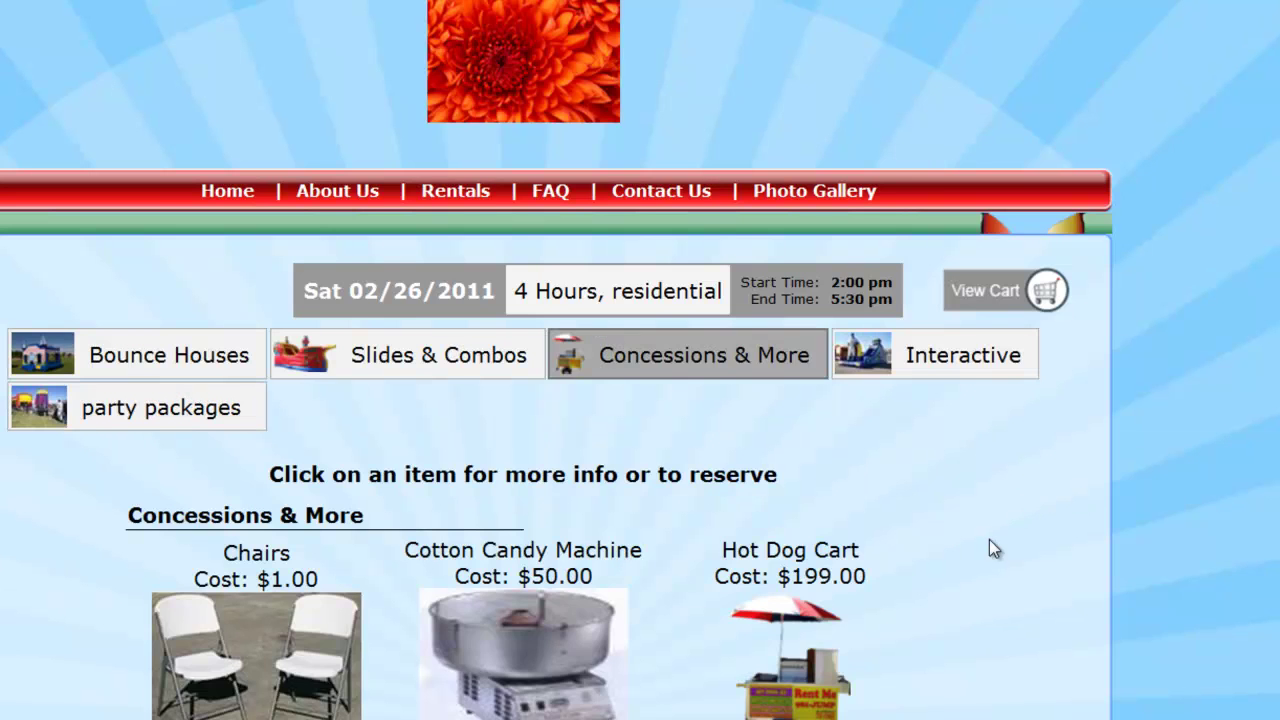
scroll(988, 549, down, 2)
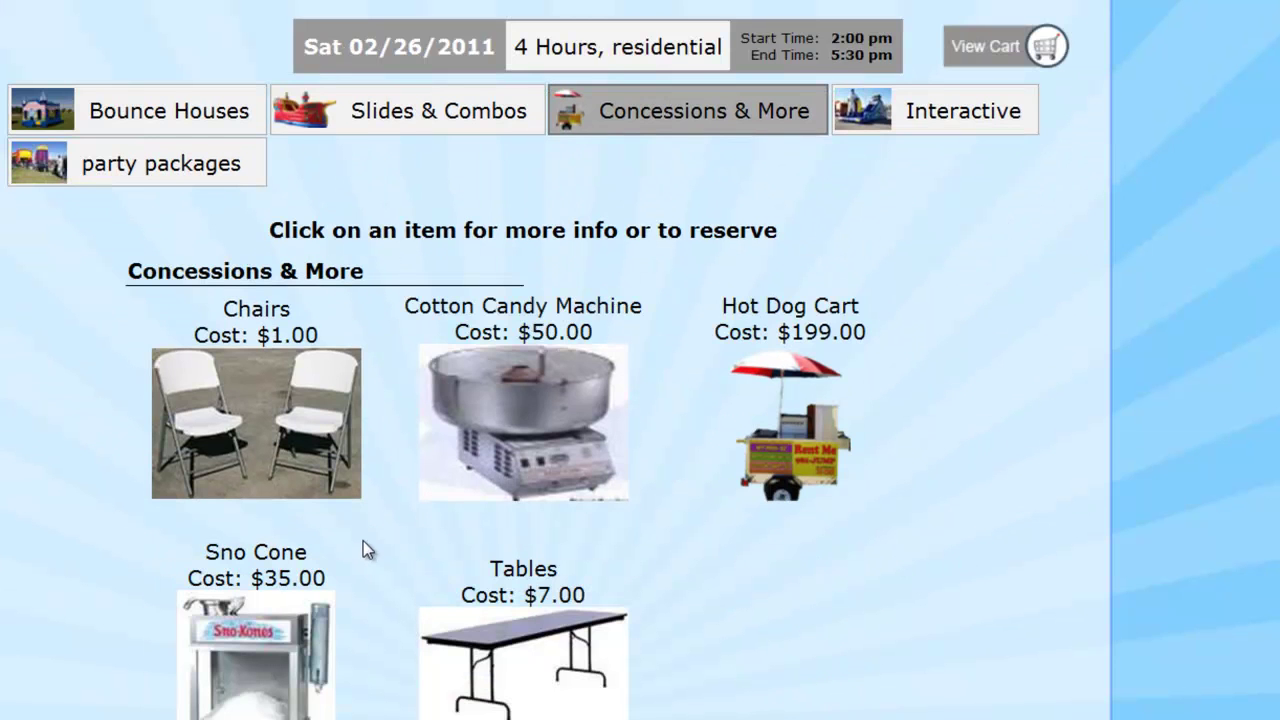